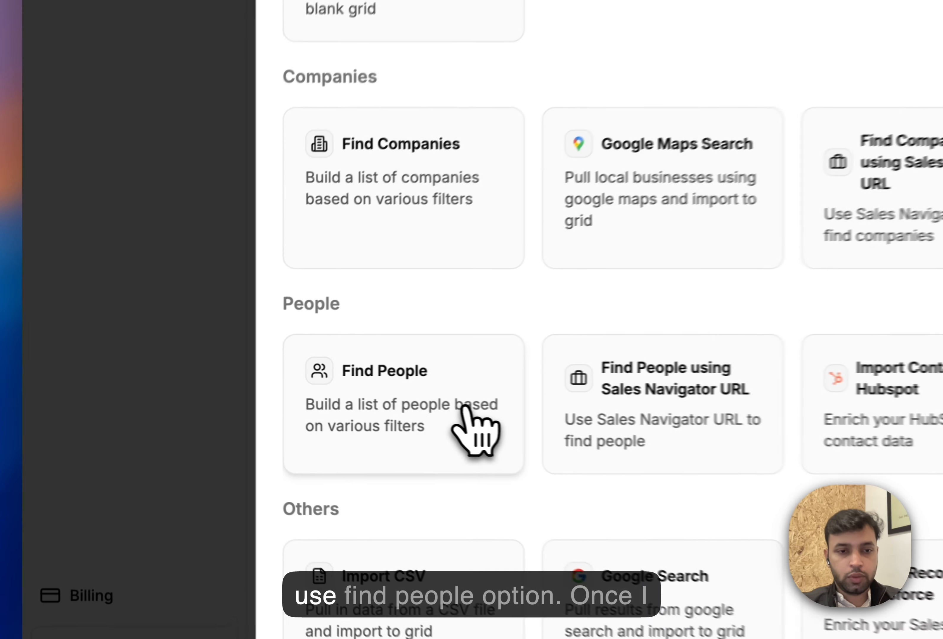
# Step: Open the Find People source for the new grid and look through its available search filters
pyautogui.click(298, 397)
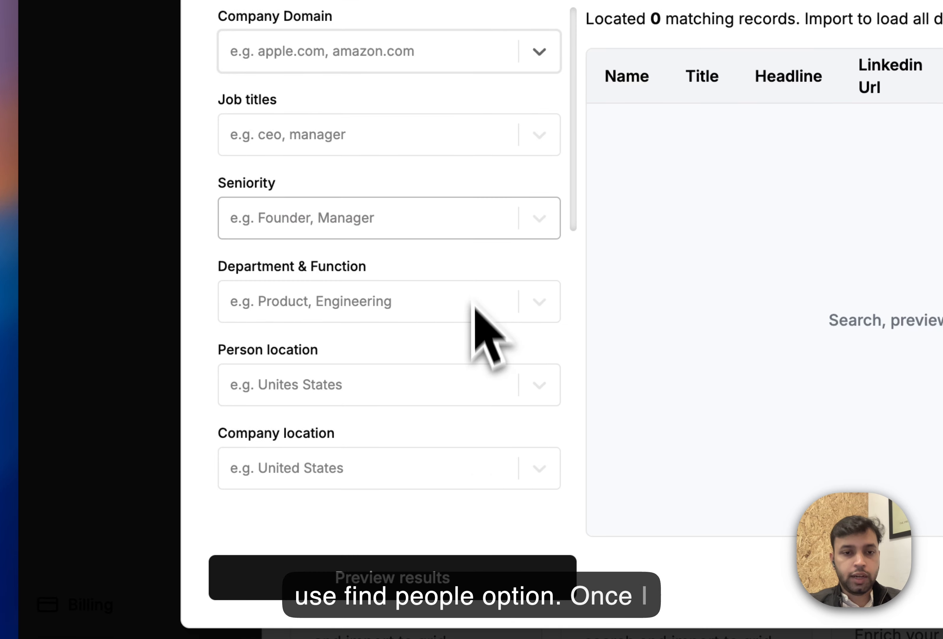
pyautogui.scroll(-4, 480, 285)
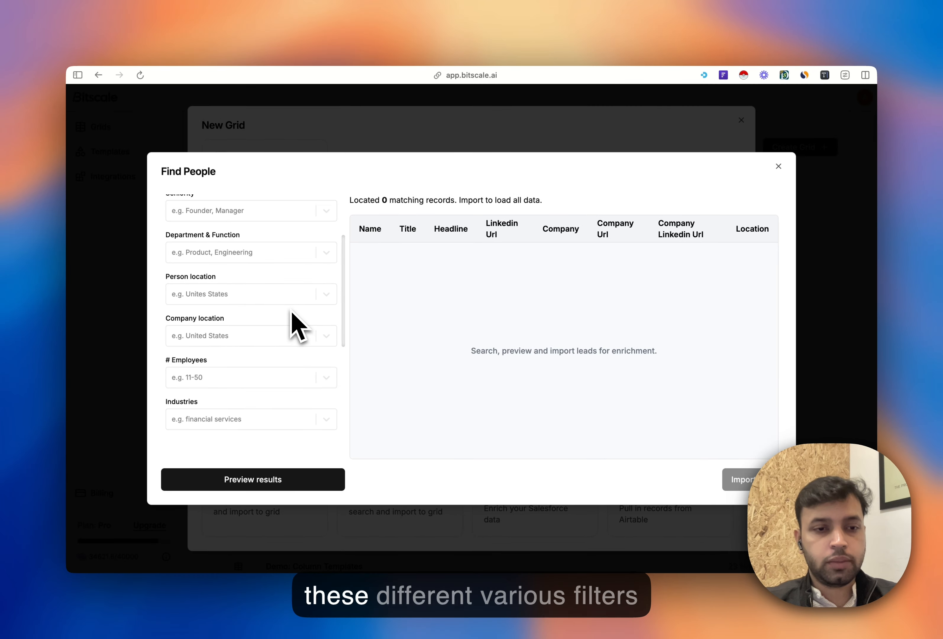
pyautogui.scroll(-3, 293, 313)
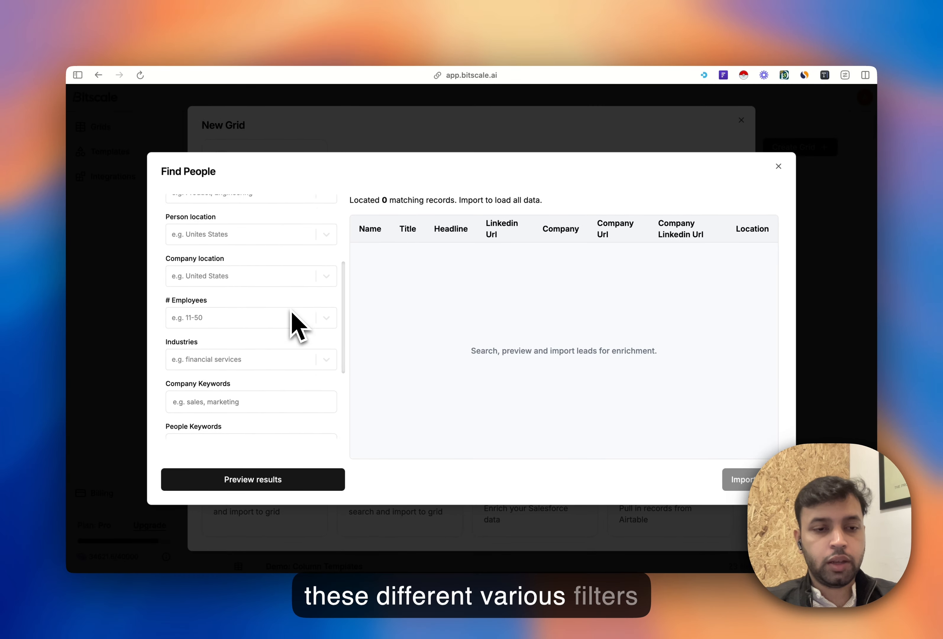
pyautogui.scroll(-2, 293, 313)
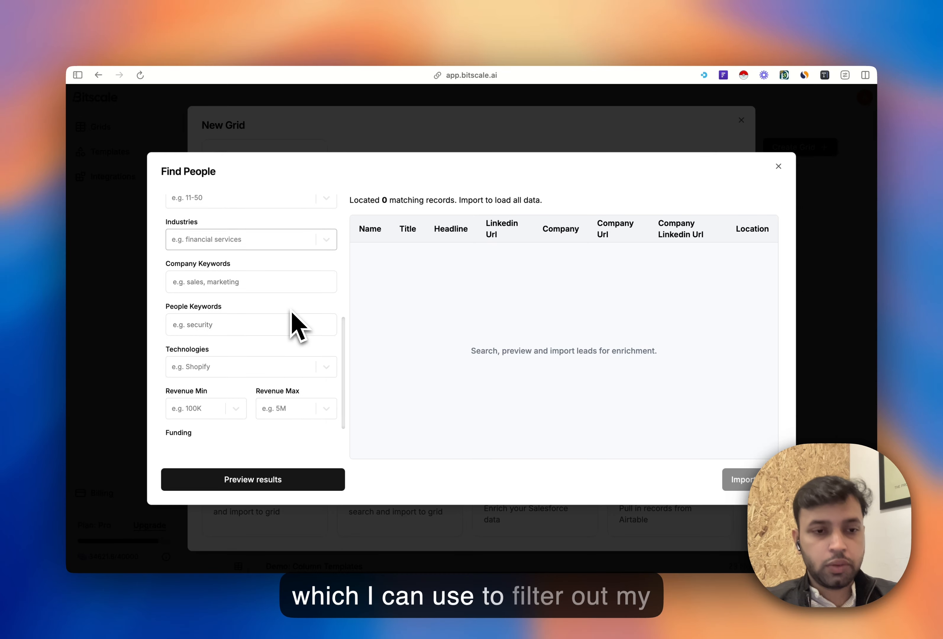
pyautogui.scroll(9, 291, 313)
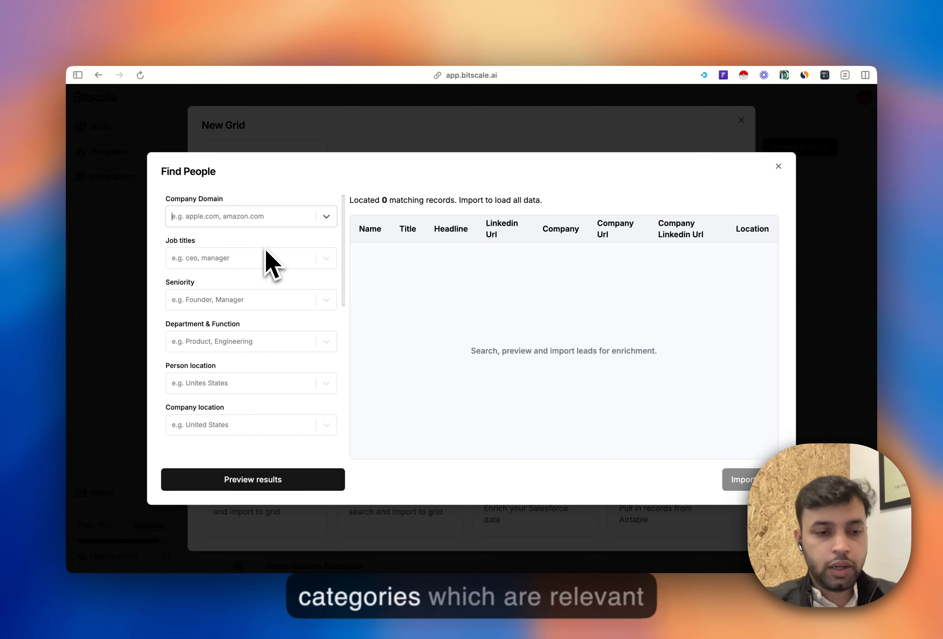
pyautogui.scroll(-1, 266, 250)
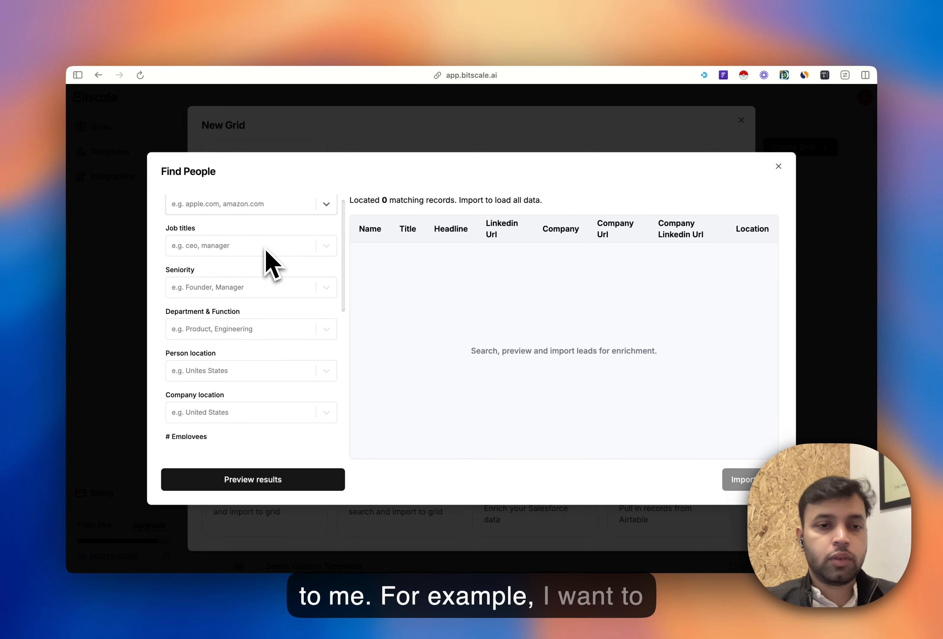
# Step: Add founder, co-founder, and founder and ceo to the job titles filter
pyautogui.click(266, 250)
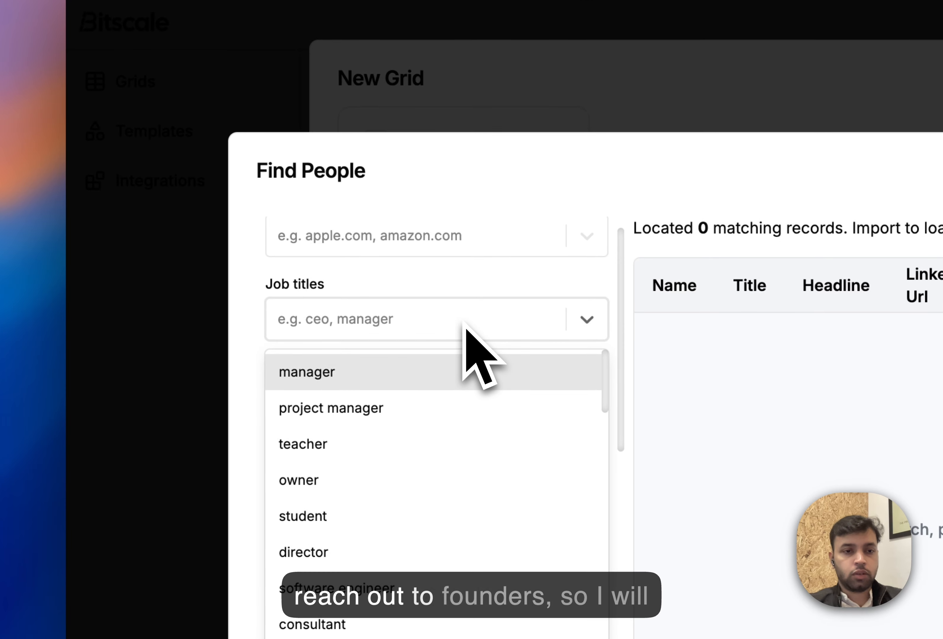
pyautogui.write('founder')
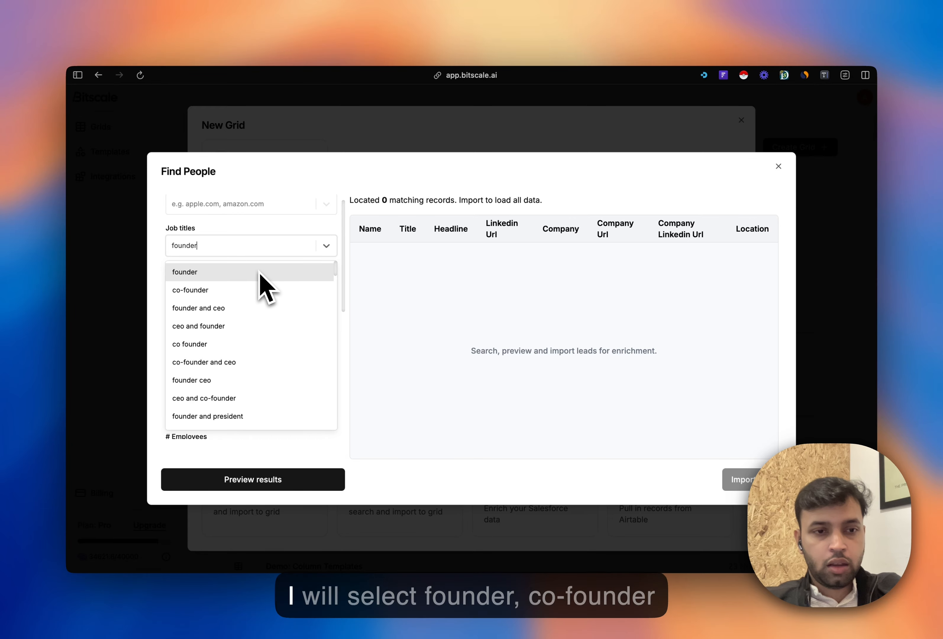
pyautogui.click(261, 272)
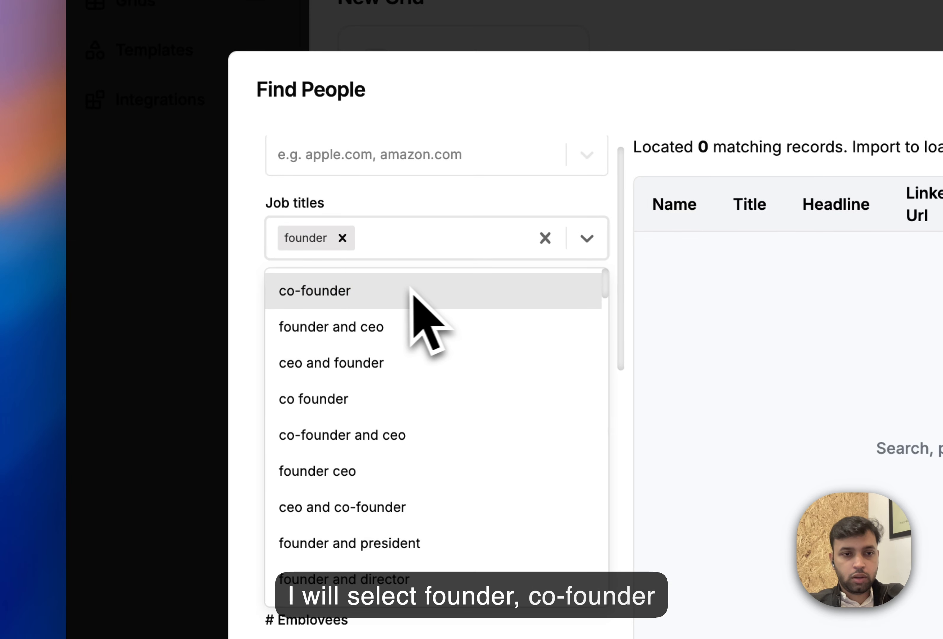
pyautogui.click(231, 272)
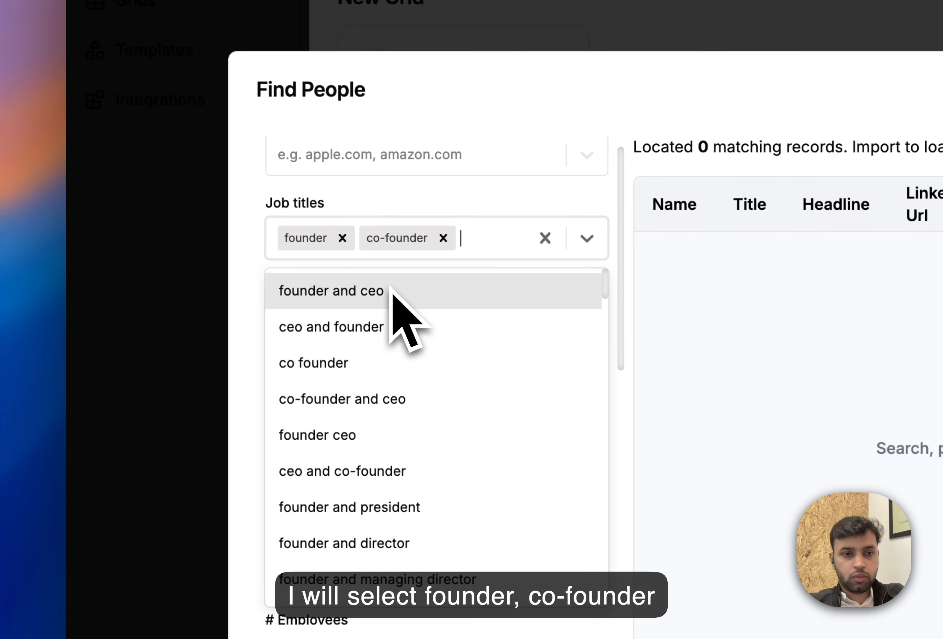
pyautogui.click(362, 297)
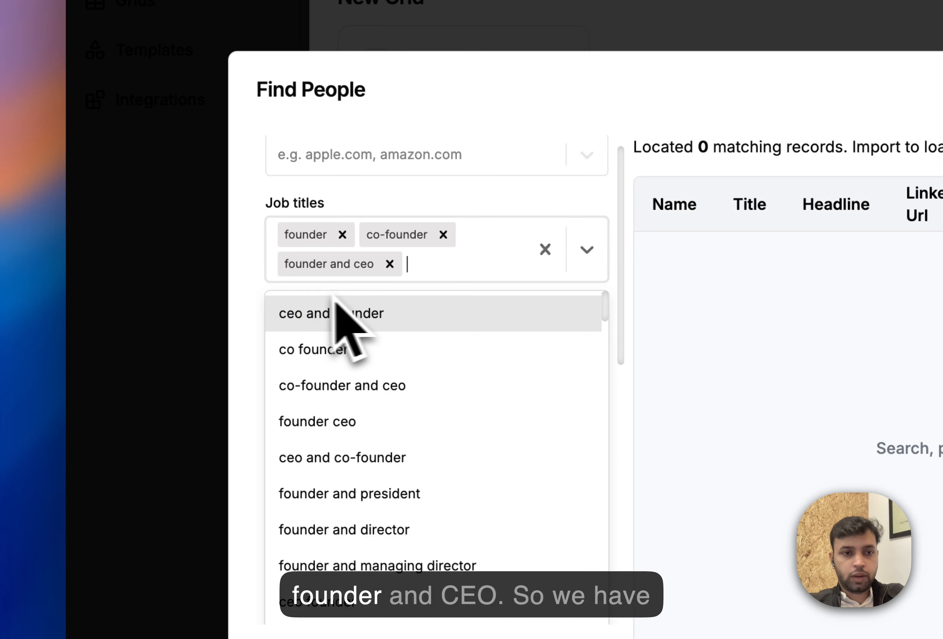
pyautogui.click(251, 312)
# Step: Set the person location filter to San Francisco Bay Area
pyautogui.scroll(-3, 447, 389)
pyautogui.scroll(3, 447, 389)
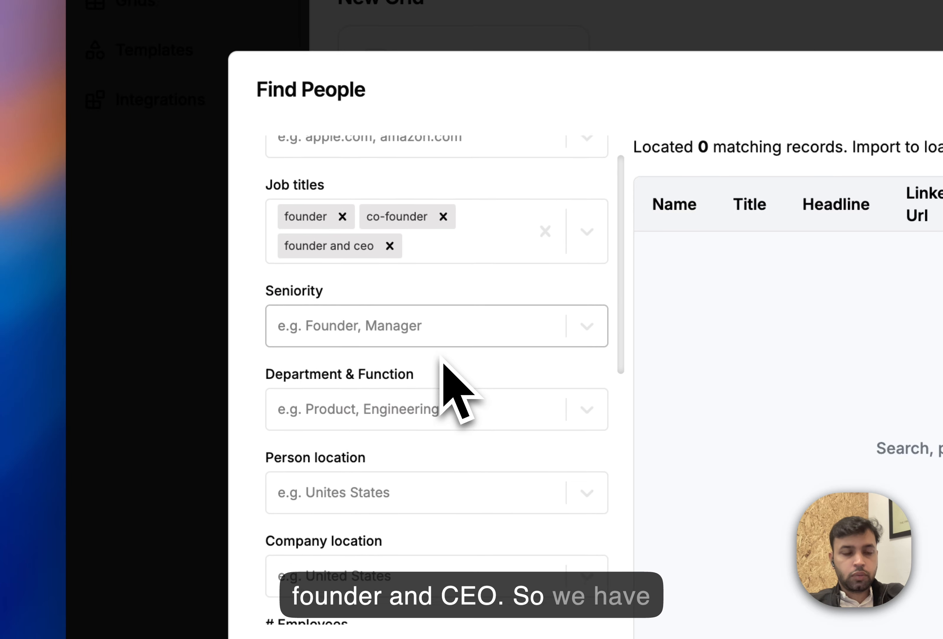
pyautogui.scroll(-3, 261, 322)
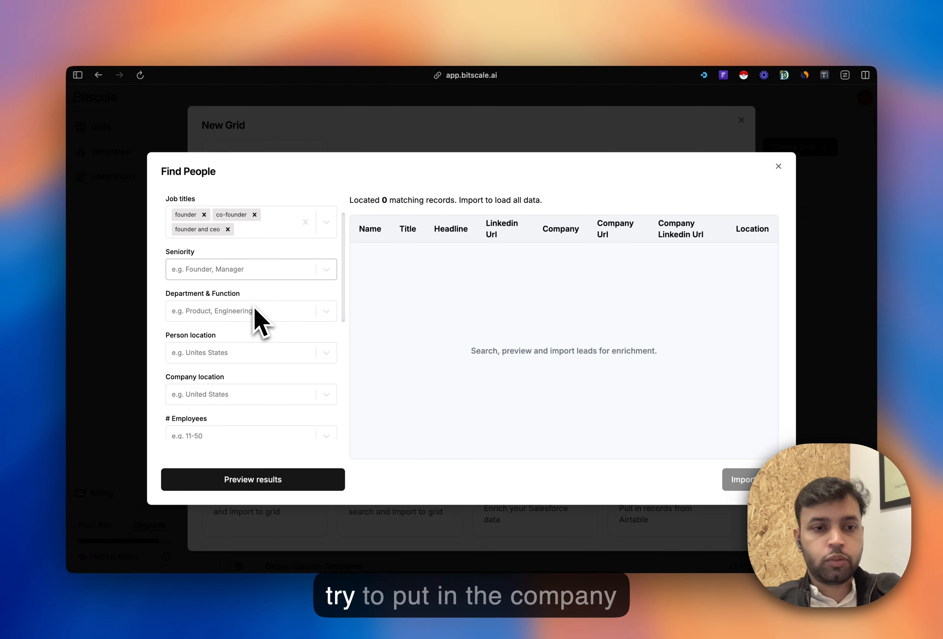
pyautogui.scroll(-1, 255, 312)
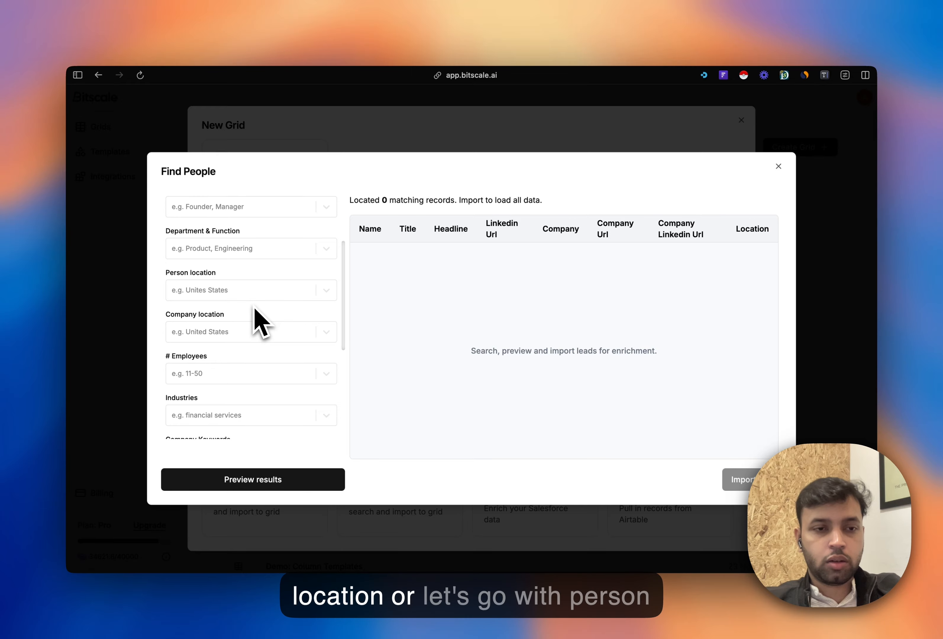
pyautogui.click(231, 293)
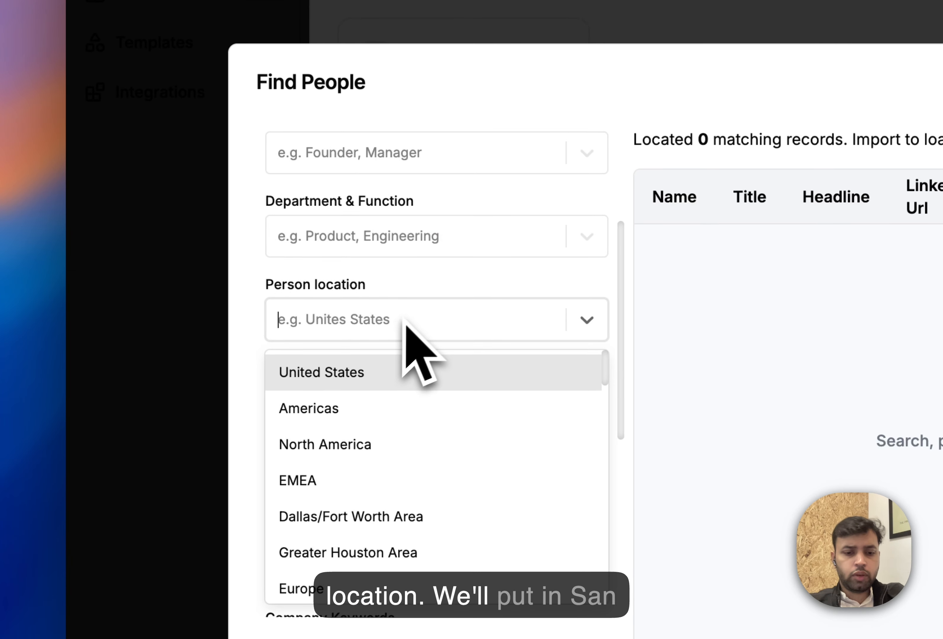
pyautogui.write('san francisco')
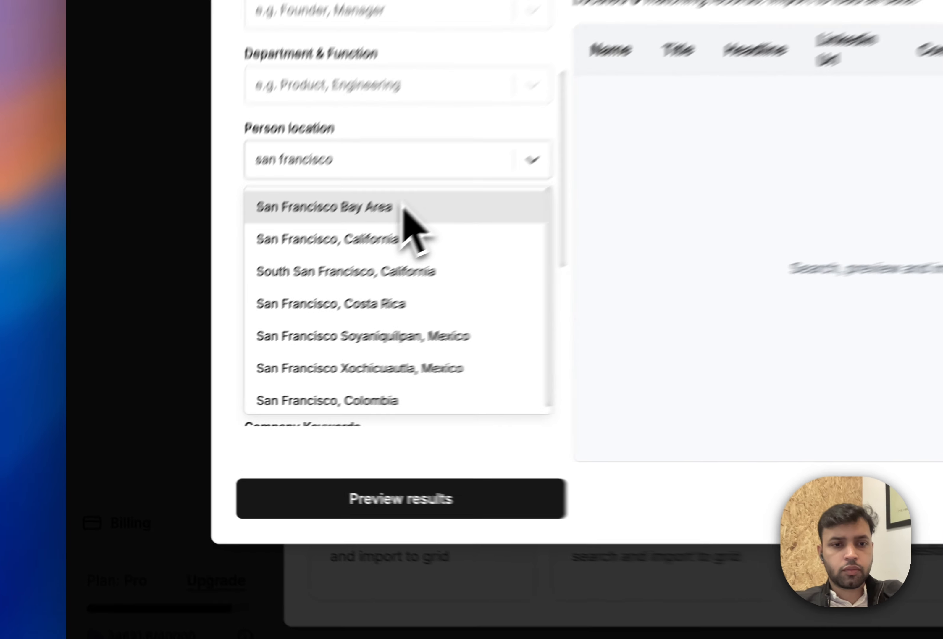
pyautogui.click(251, 317)
pyautogui.click(160, 303)
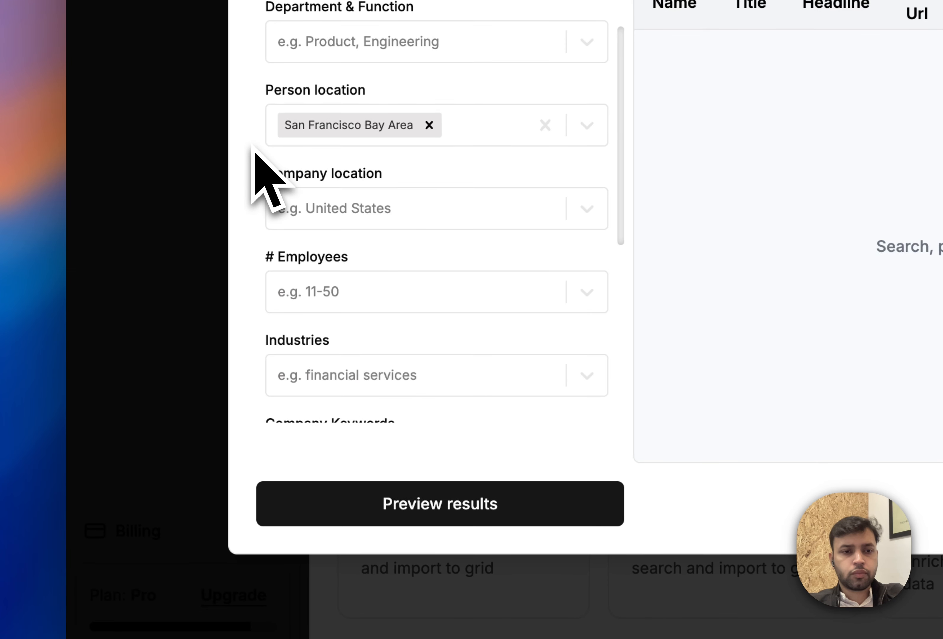
# Step: Limit company revenue to a minimum of 1M and a maximum of 10M
pyautogui.scroll(-6, 422, 354)
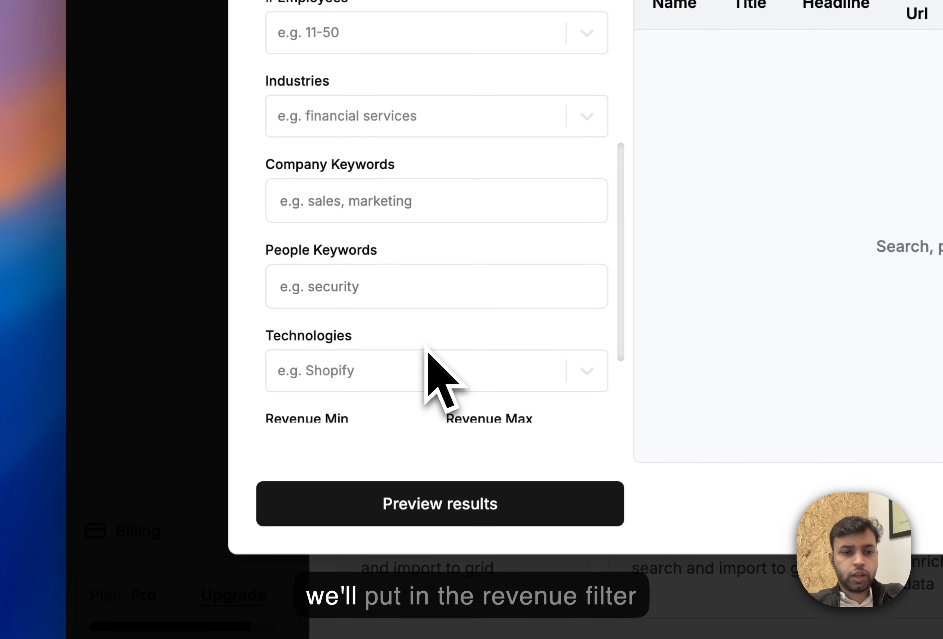
pyautogui.scroll(-3, 426, 349)
pyautogui.click(359, 322)
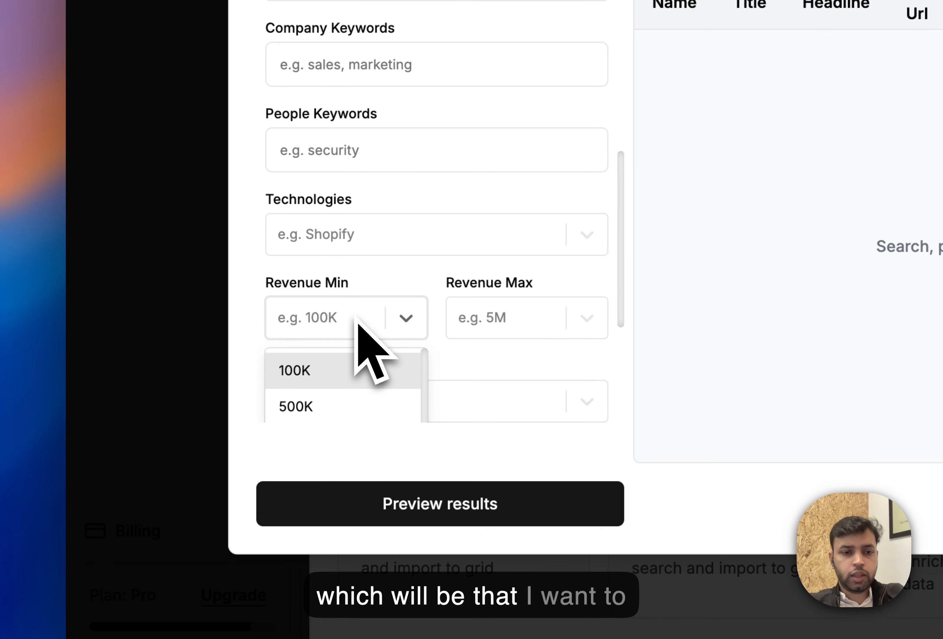
pyautogui.scroll(-2, 364, 407)
pyautogui.click(338, 369)
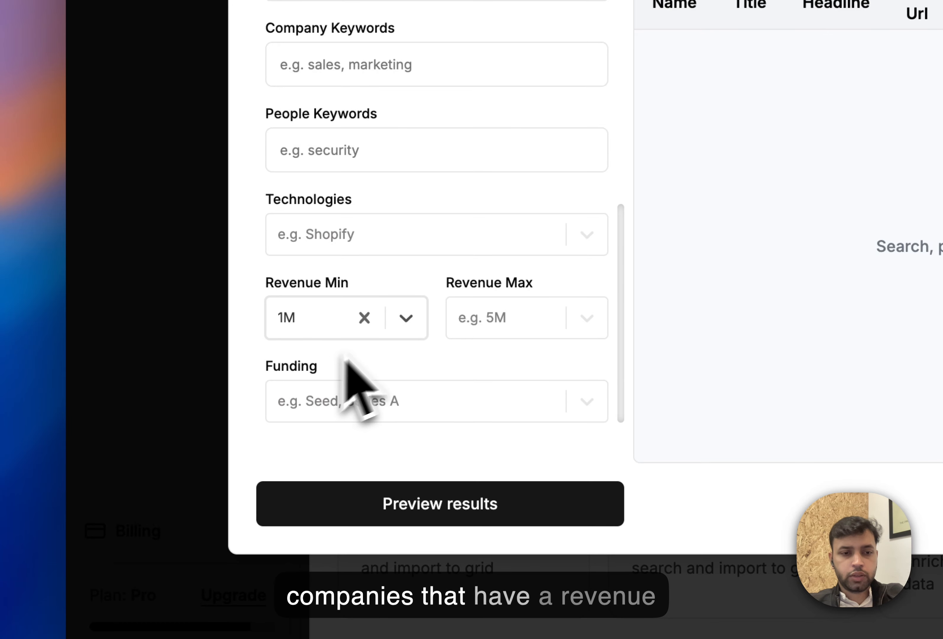
pyautogui.click(522, 320)
pyautogui.scroll(-2, 530, 391)
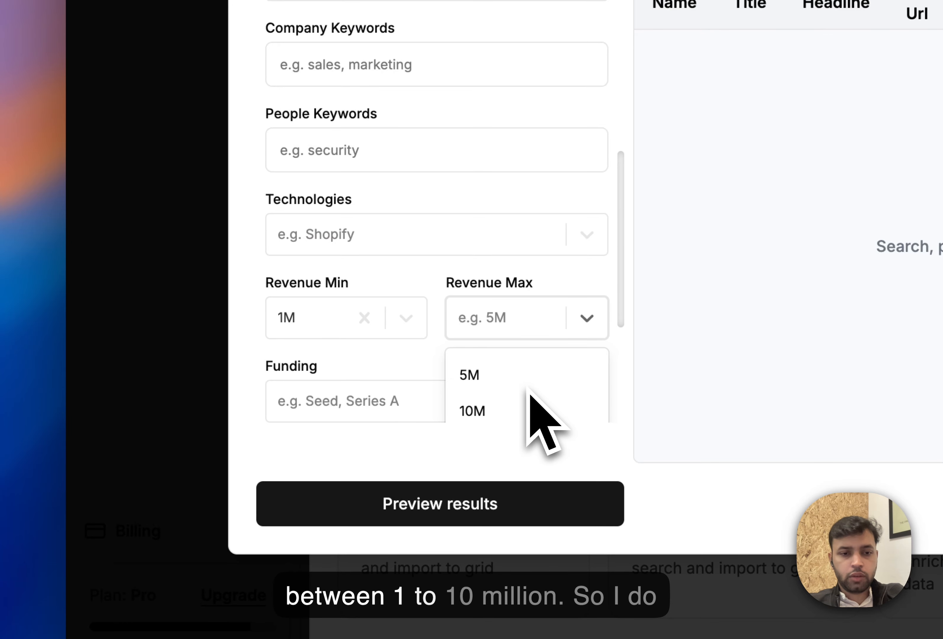
pyautogui.click(497, 418)
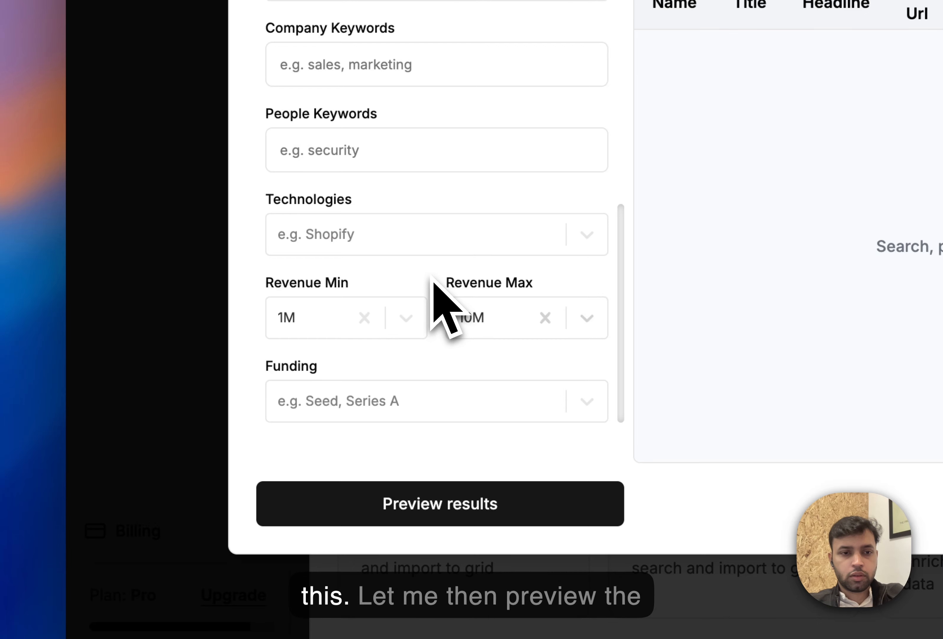
# Step: Preview the people matching the filters and check the result columns from name to company LinkedIn URL
pyautogui.click(453, 501)
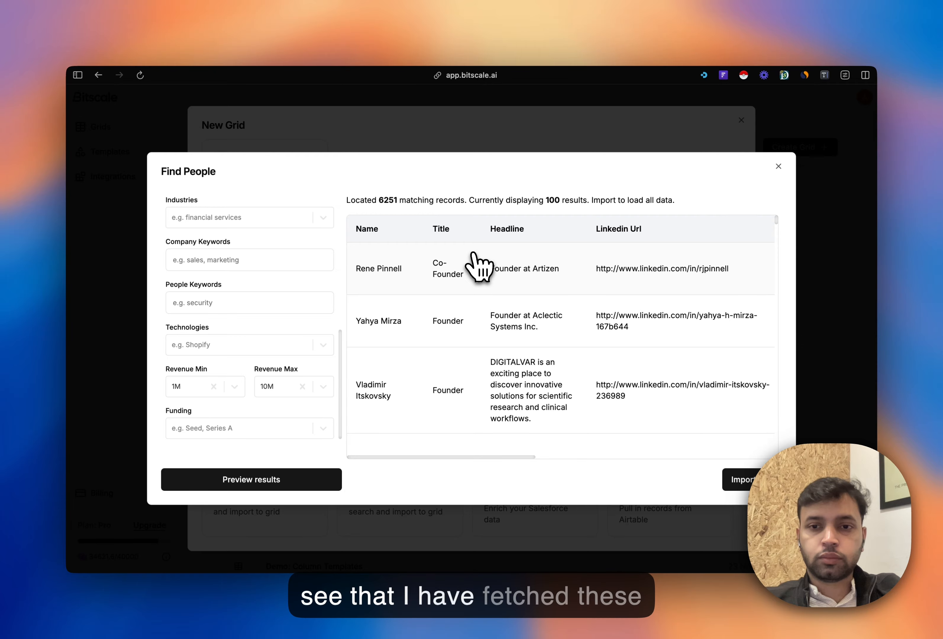
pyautogui.hscroll(3, 474, 254)
pyautogui.hscroll(5, 474, 254)
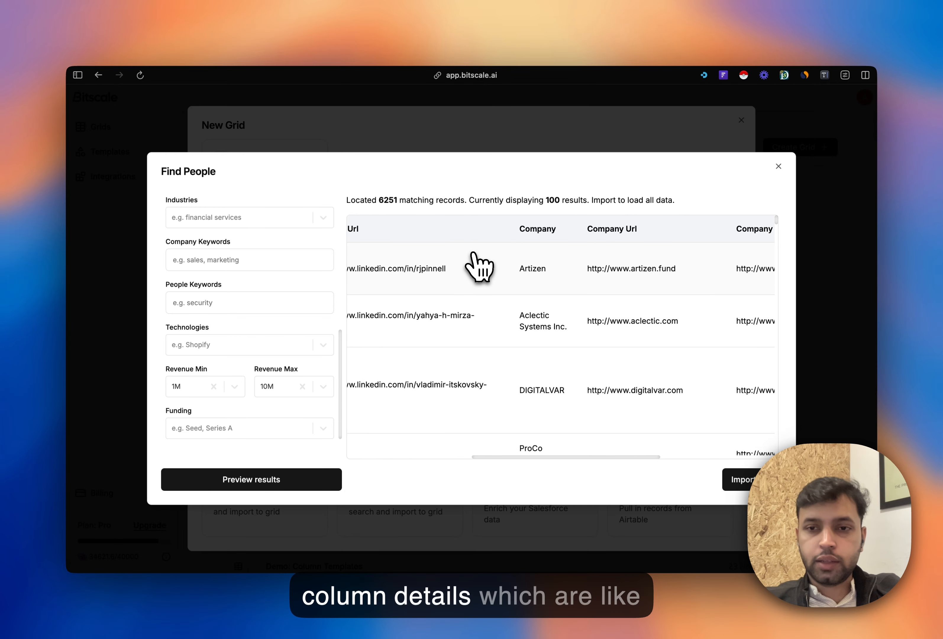
pyautogui.hscroll(-10, 473, 254)
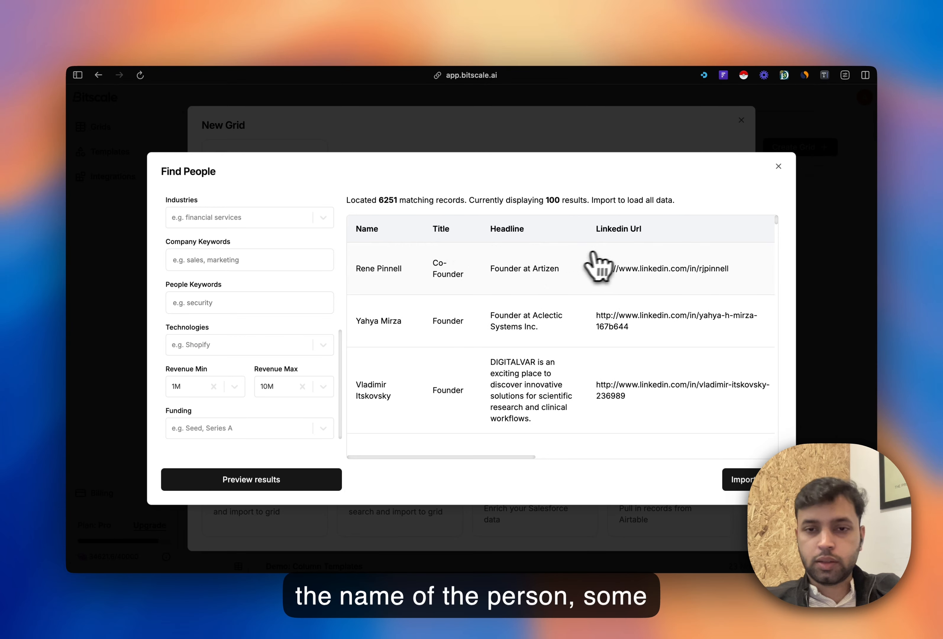
pyautogui.hscroll(8, 589, 264)
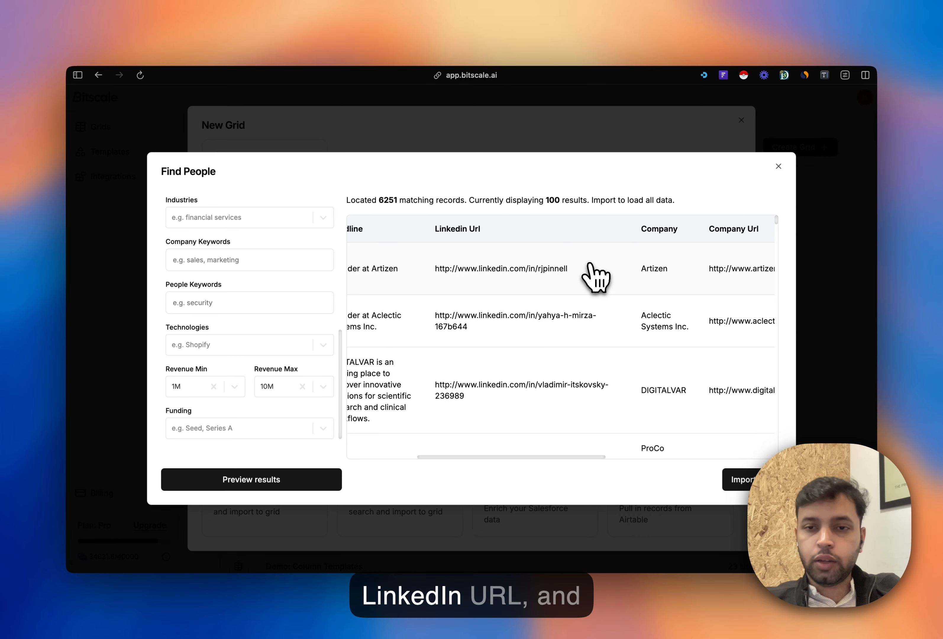
pyautogui.hscroll(3, 596, 277)
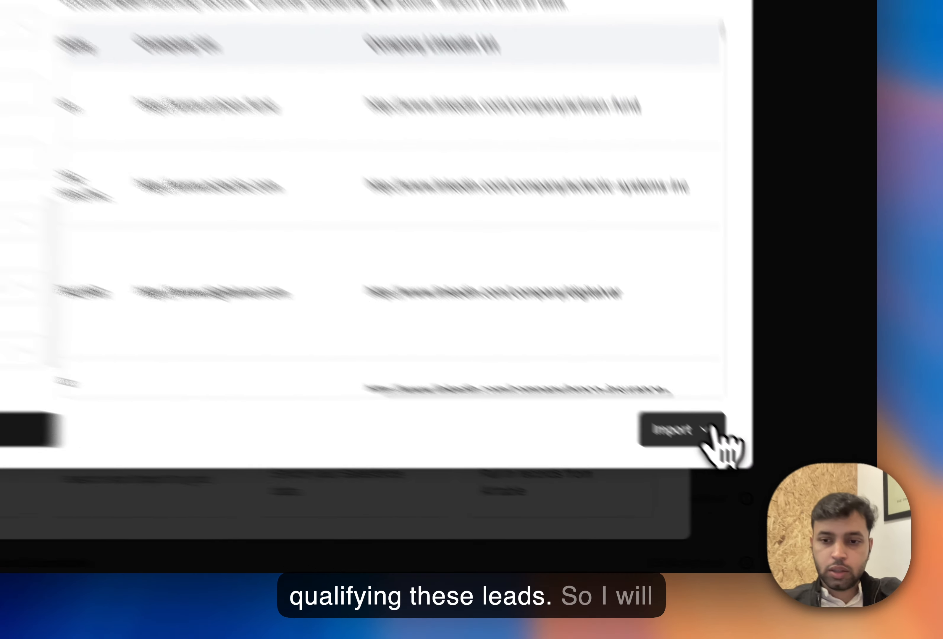
# Step: Import the previewed people into a new grid, saving the filter as "Founders SanFrancisco"
pyautogui.click(769, 480)
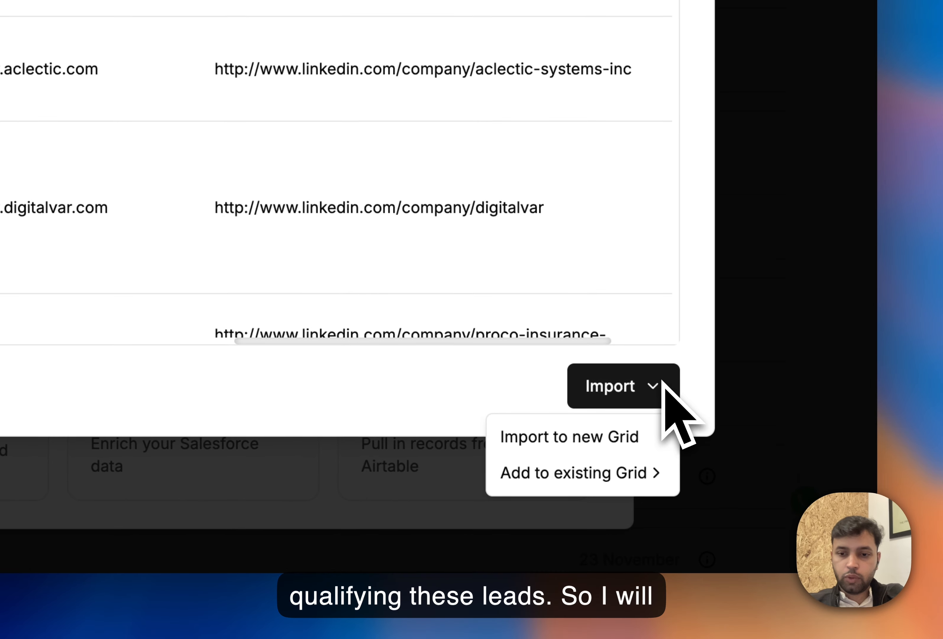
pyautogui.click(570, 444)
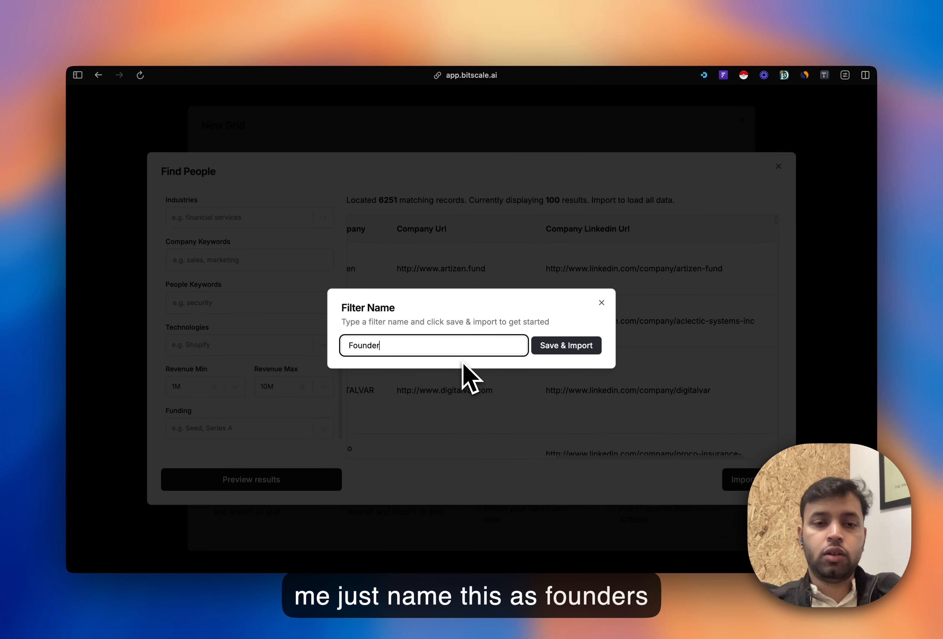
pyautogui.write('SanFr')
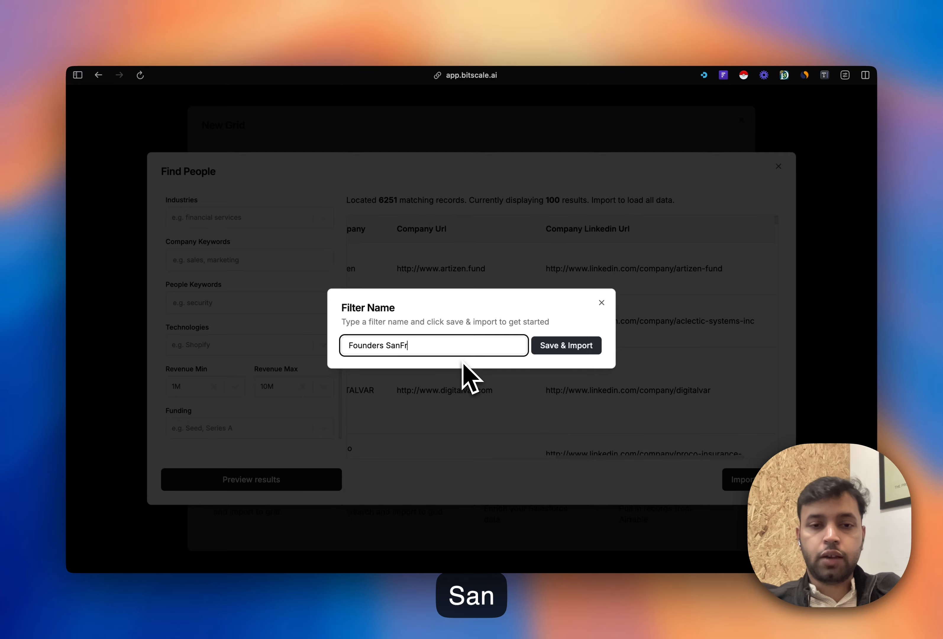
pyautogui.write('ancisco')
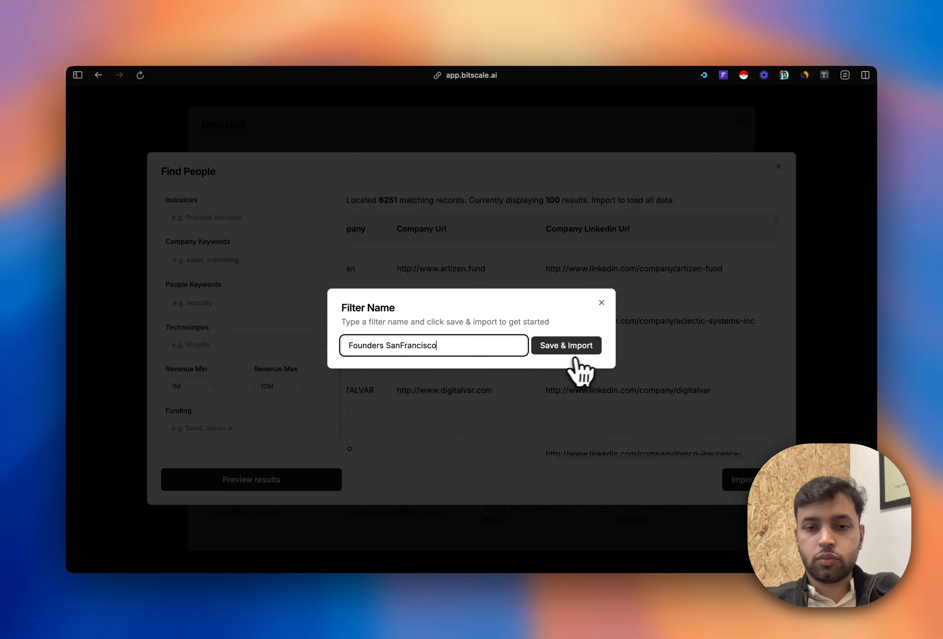
pyautogui.click(577, 352)
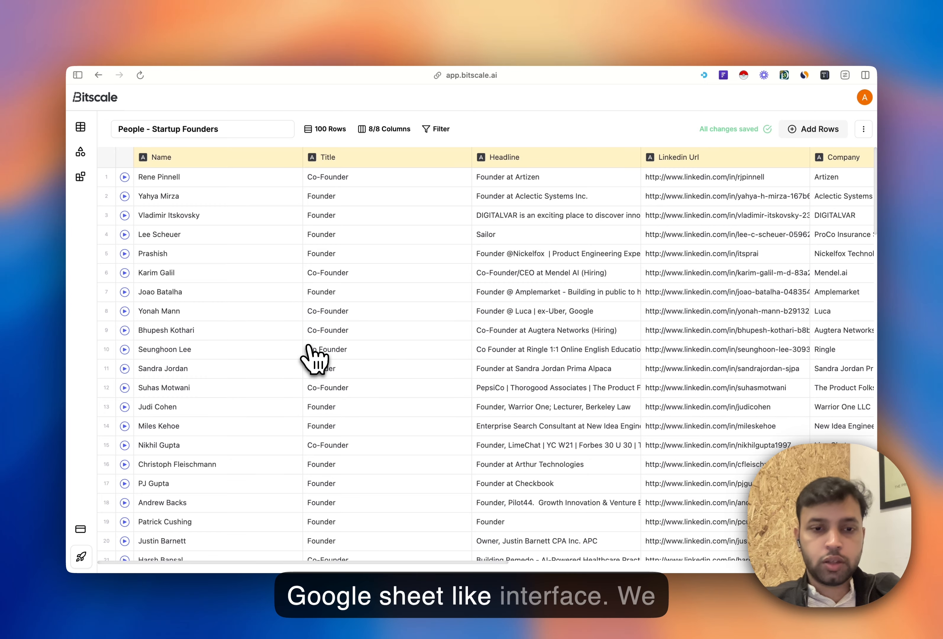
# Step: Fetch 100 more rows into the grid from the source "Find People (Founders SanFrancisco) (26 Nov 24)"
pyautogui.hscroll(10, 404, 305)
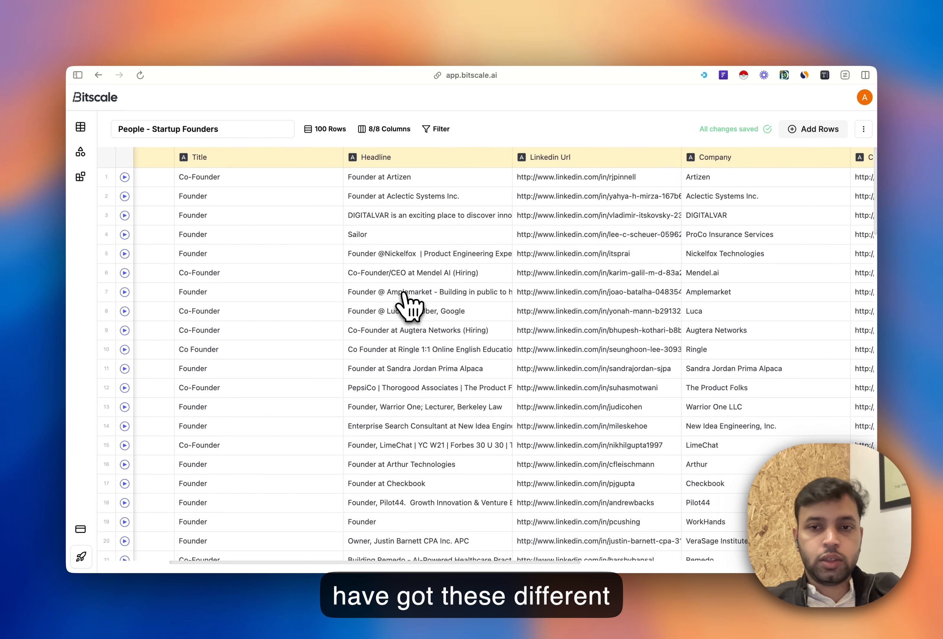
pyautogui.hscroll(-10, 402, 298)
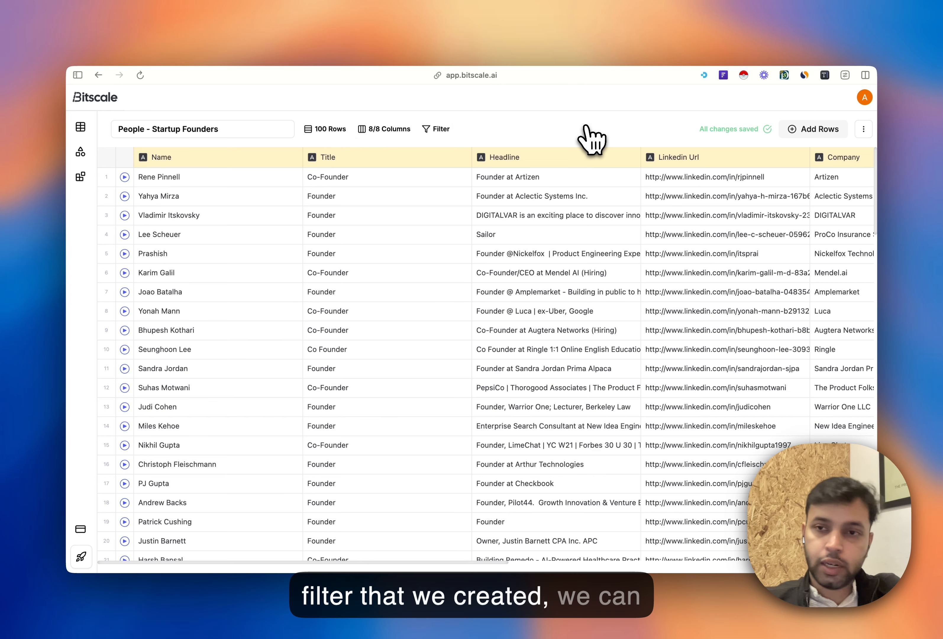
pyautogui.click(822, 131)
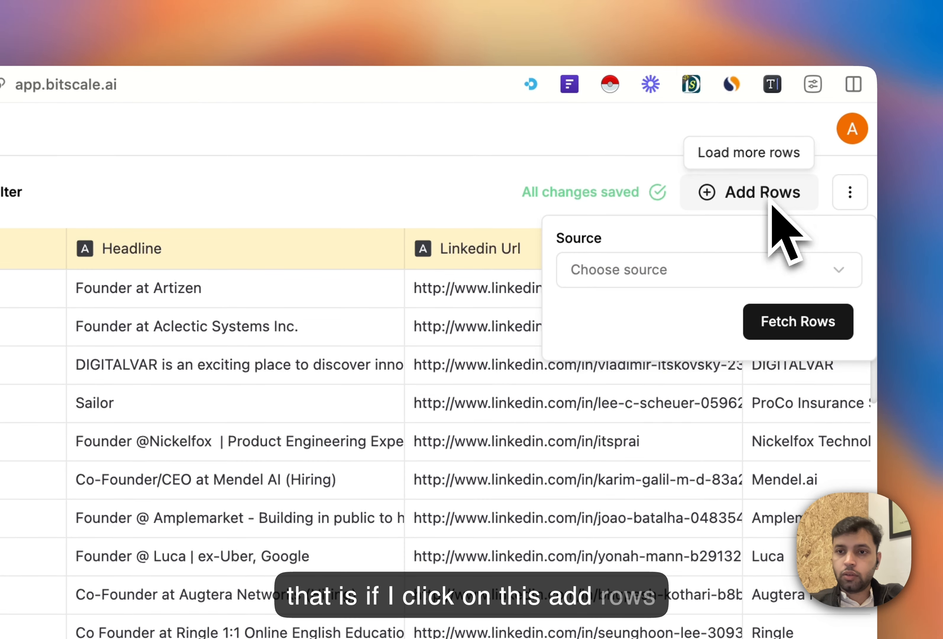
pyautogui.click(811, 278)
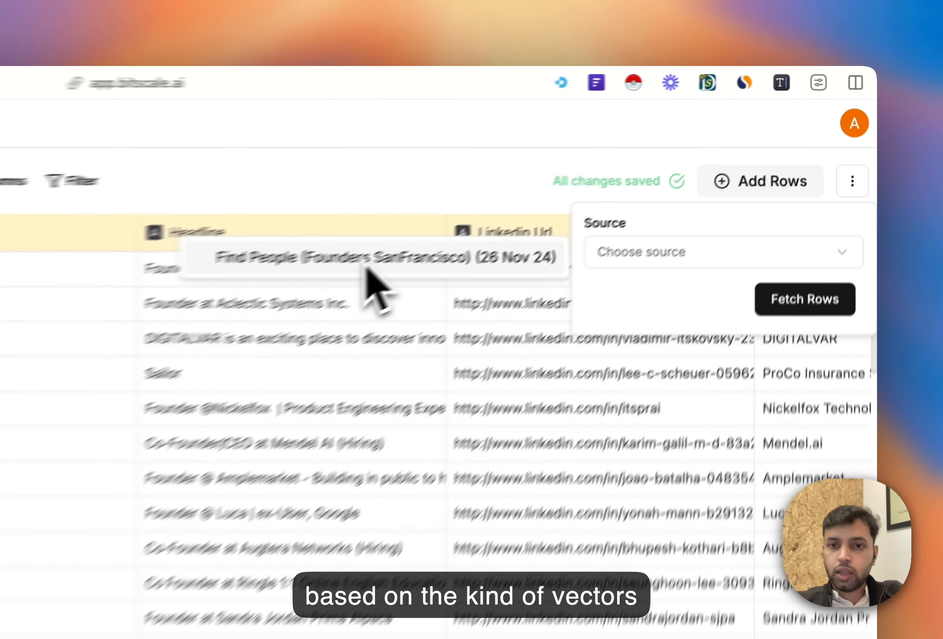
pyautogui.click(611, 175)
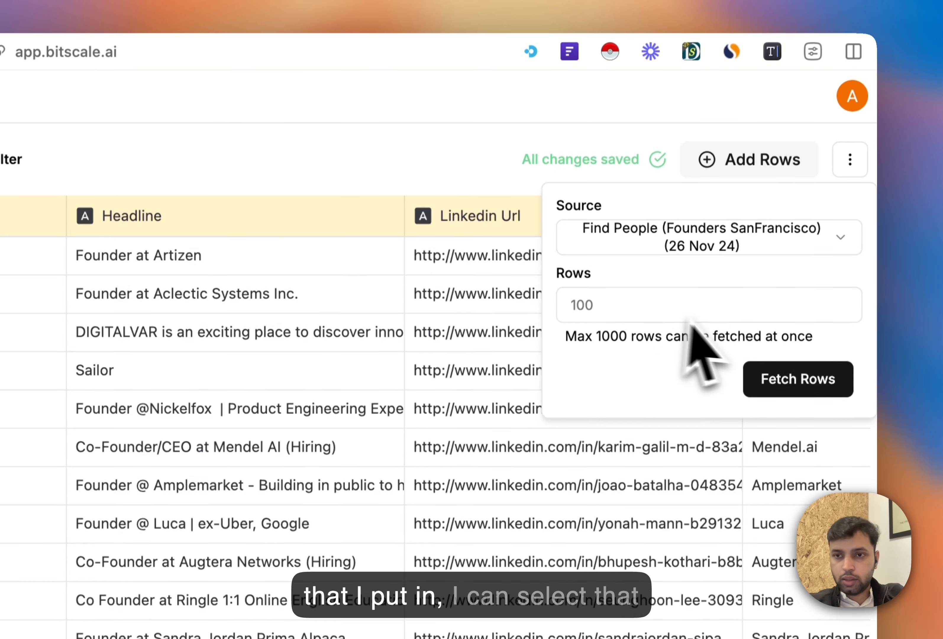
pyautogui.click(724, 302)
pyautogui.write('100')
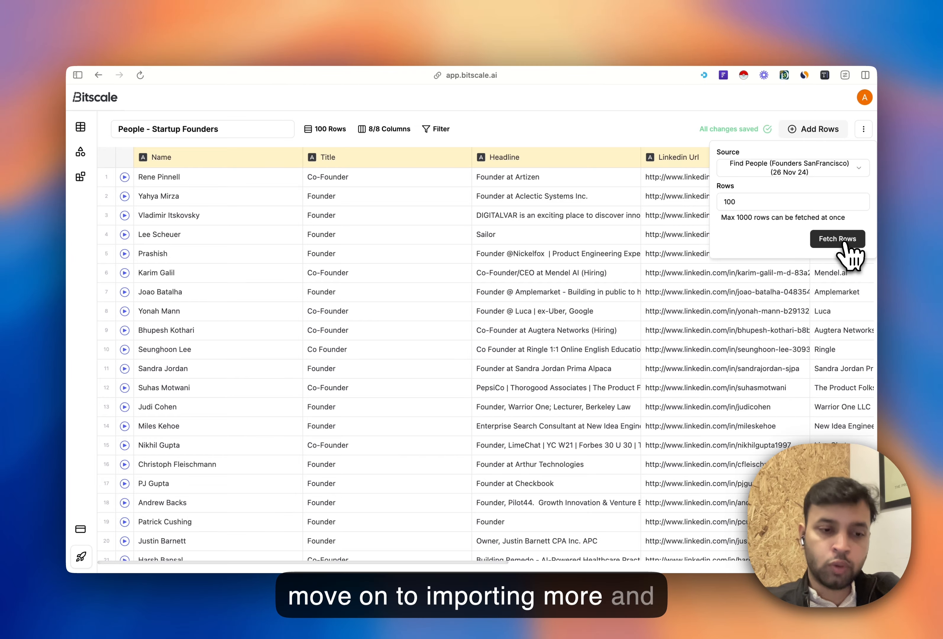
pyautogui.click(844, 240)
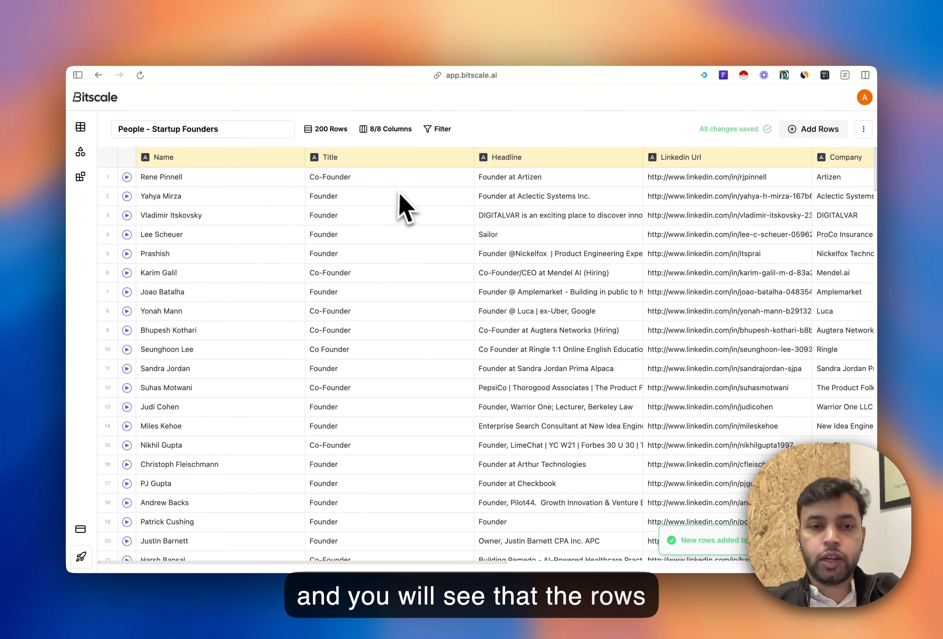
# Step: Add an action column after the Location column and open its configuration
pyautogui.hscroll(3, 469, 278)
pyautogui.hscroll(20, 478, 275)
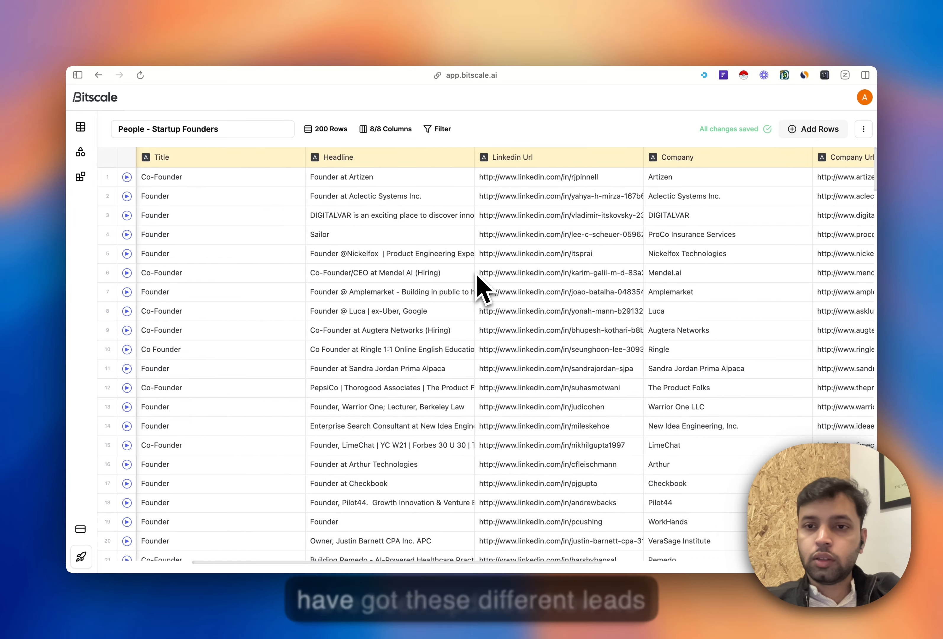
pyautogui.hscroll(5, 478, 276)
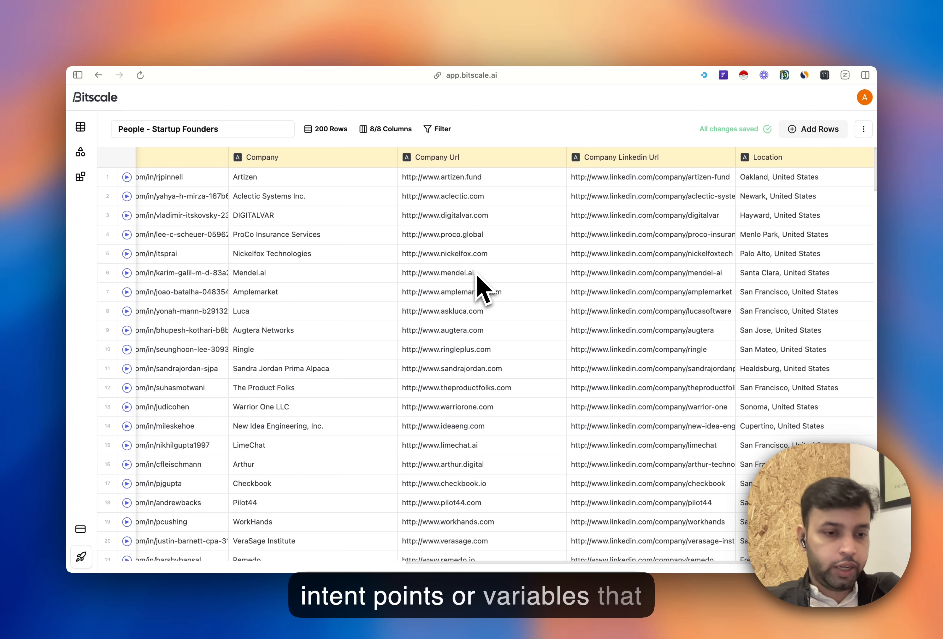
pyautogui.hscroll(10, 478, 276)
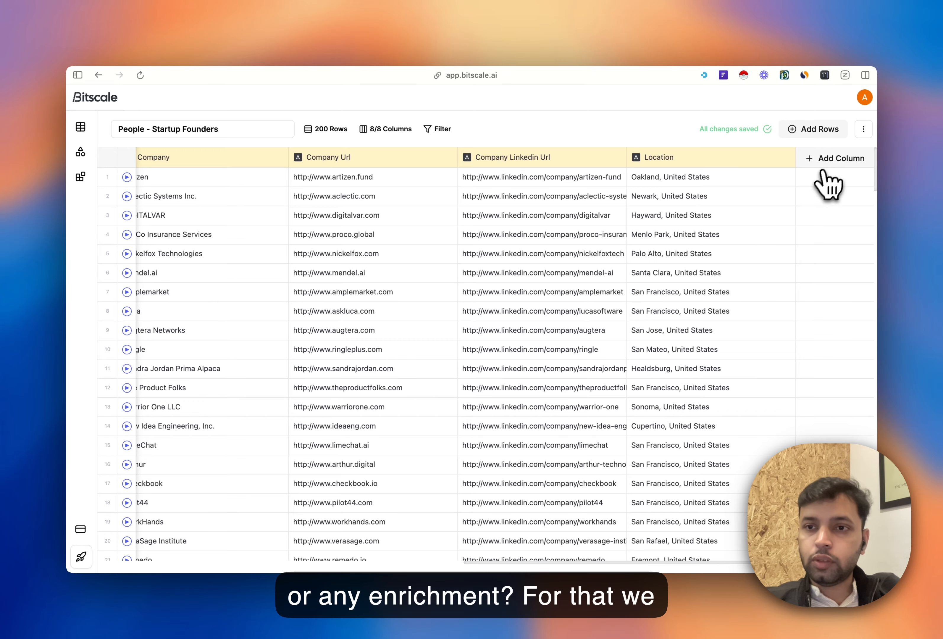
pyautogui.click(835, 159)
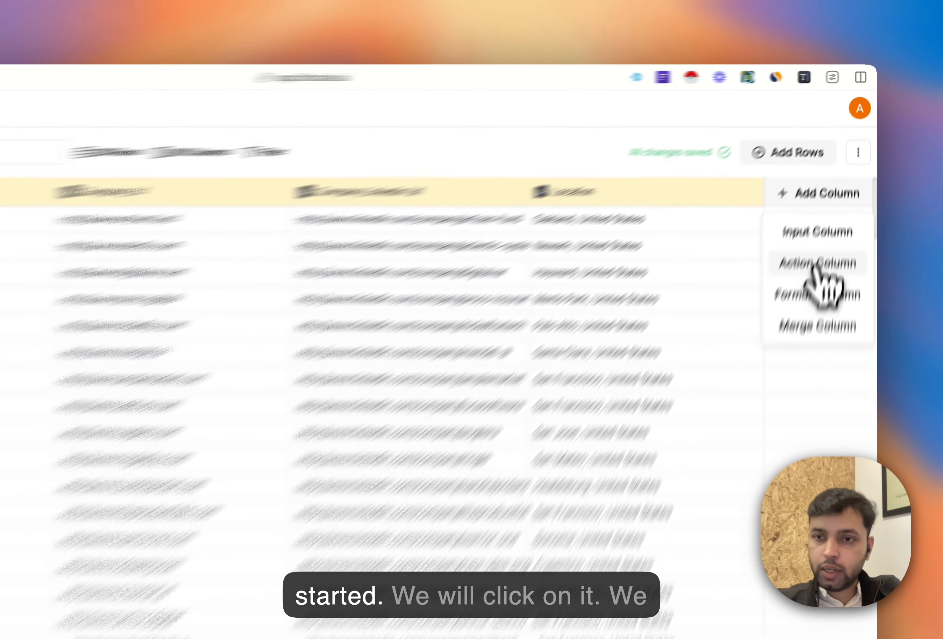
pyautogui.click(834, 209)
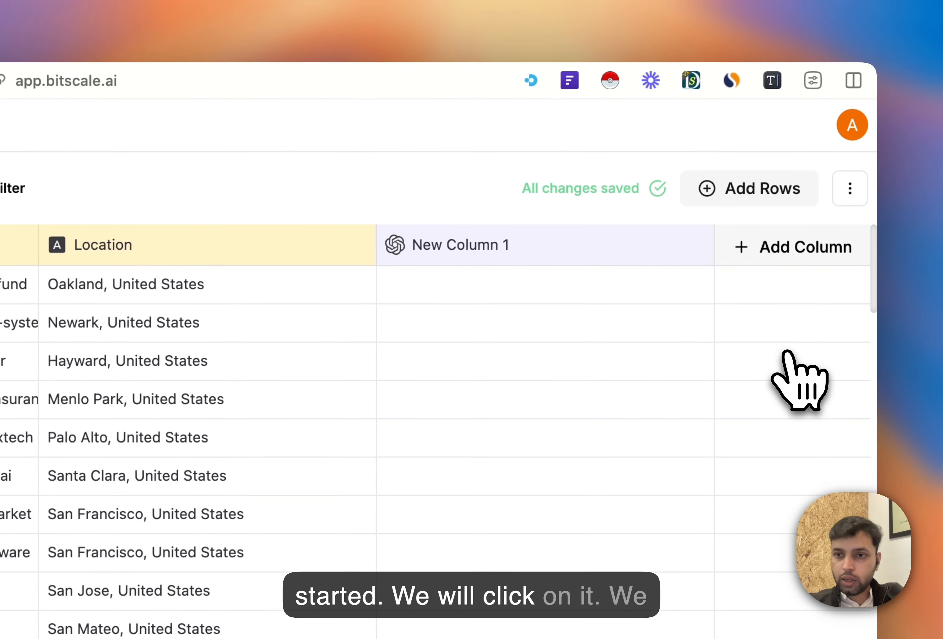
pyautogui.click(516, 251)
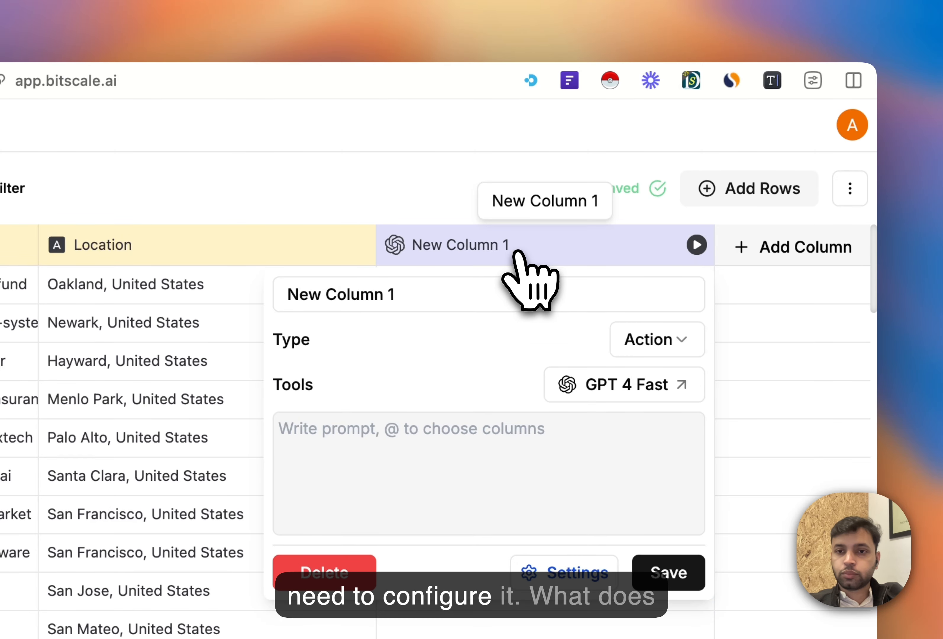
pyautogui.click(516, 252)
pyautogui.click(515, 251)
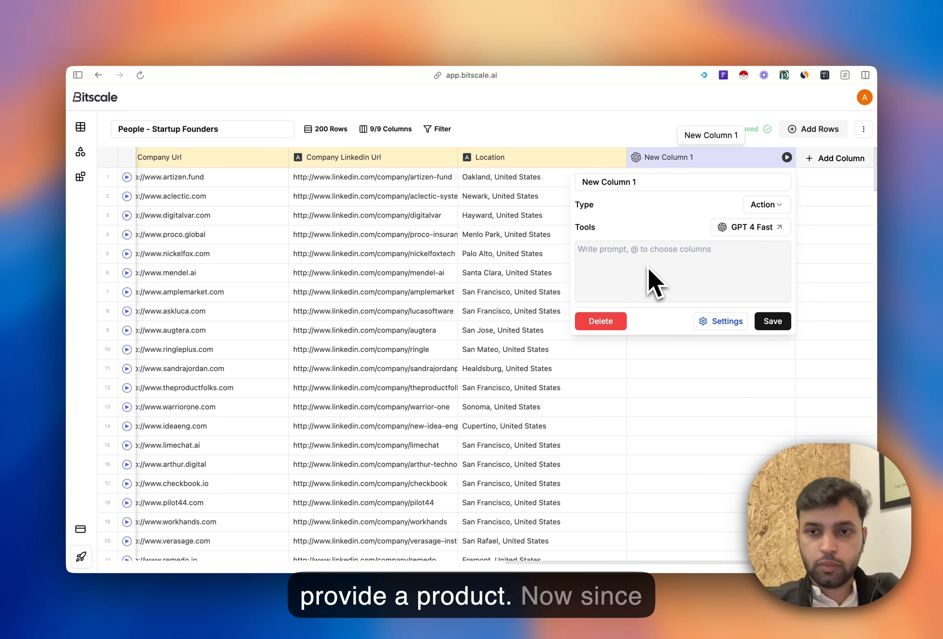
# Step: Browse the tools available for the new column and apply the "B2B/B2C - Classify" template to it
pyautogui.click(765, 232)
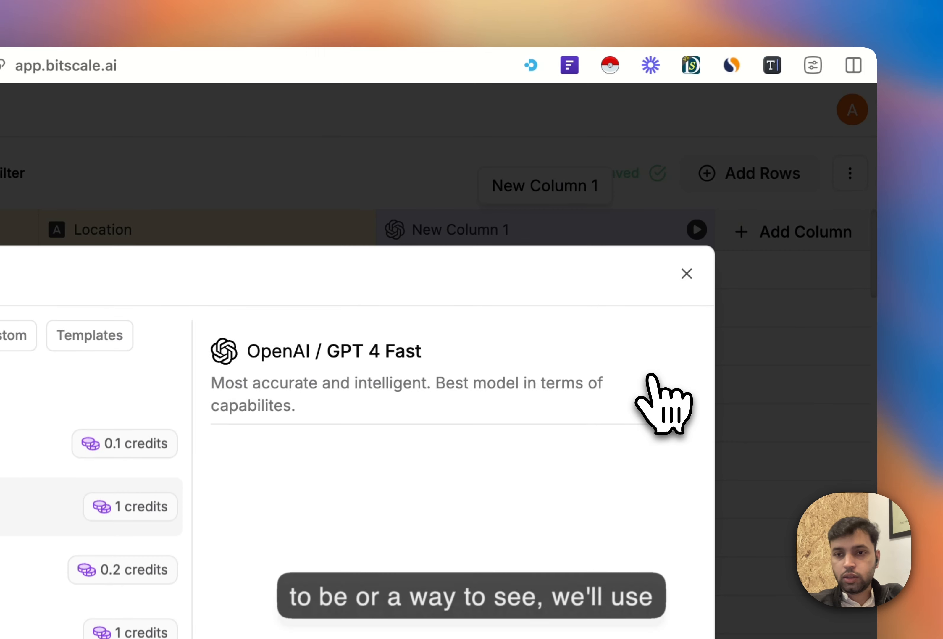
pyautogui.click(687, 274)
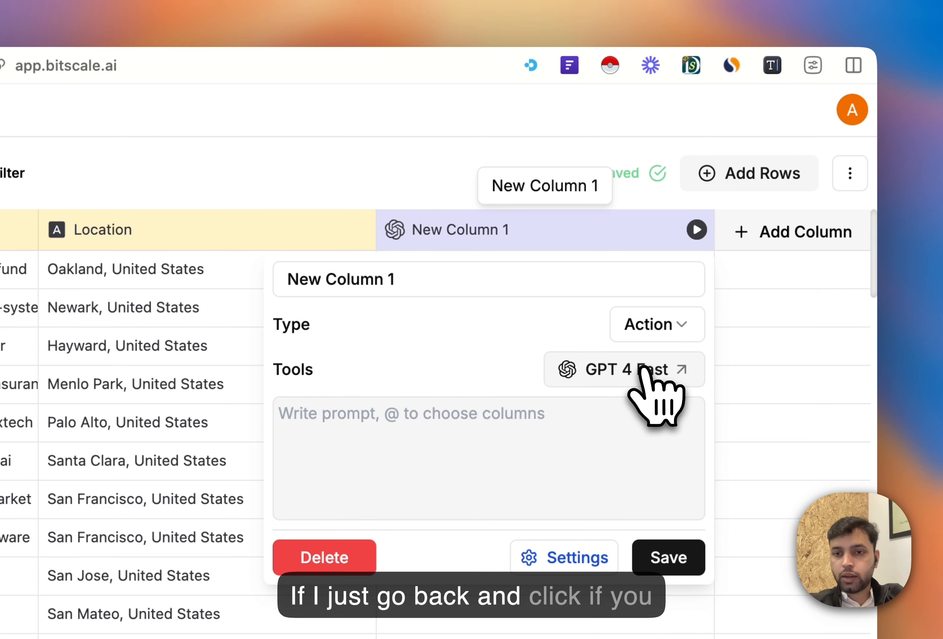
pyautogui.click(631, 372)
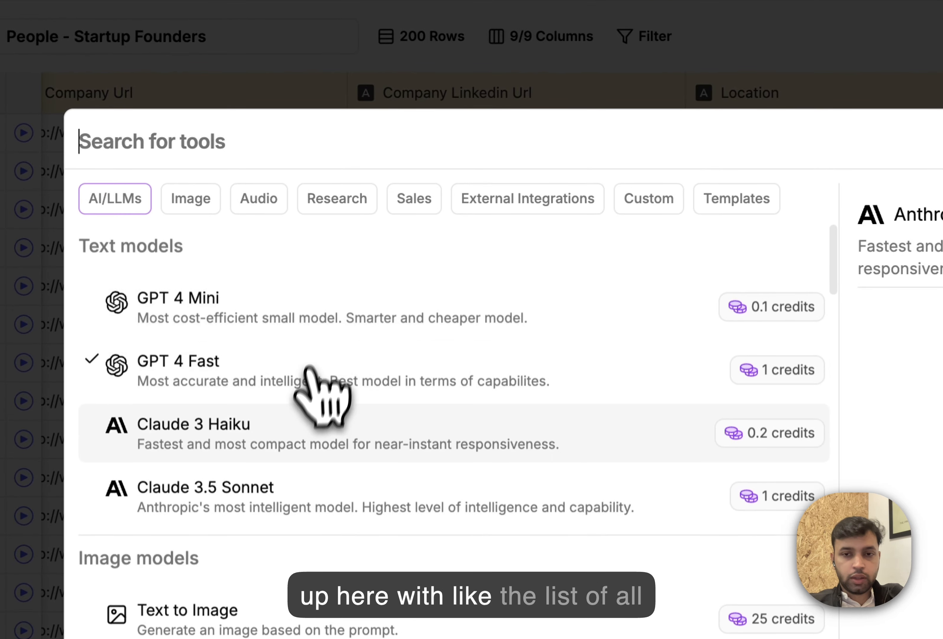
pyautogui.scroll(-15, 309, 369)
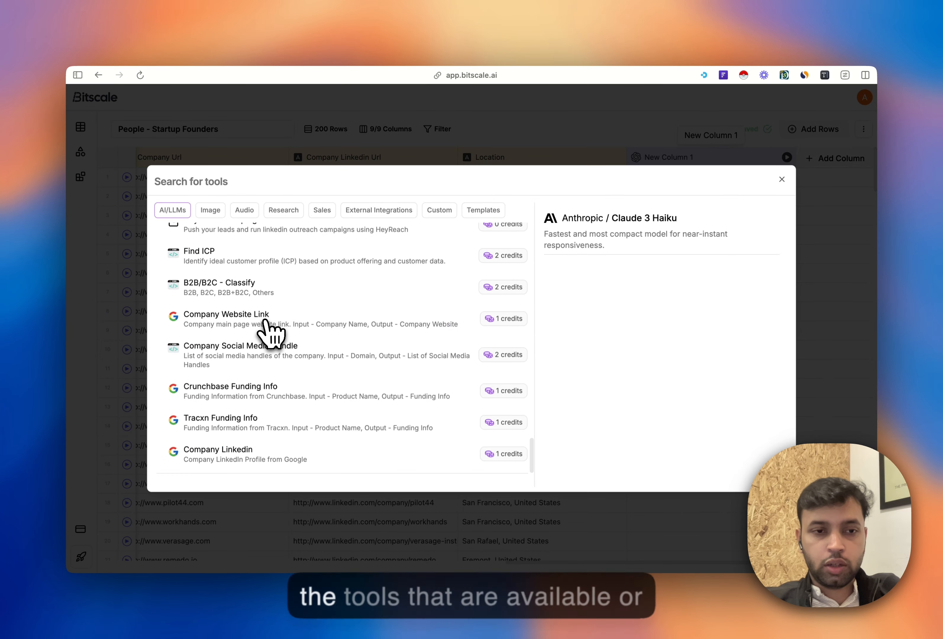
pyautogui.scroll(10, 299, 423)
pyautogui.scroll(5, 271, 333)
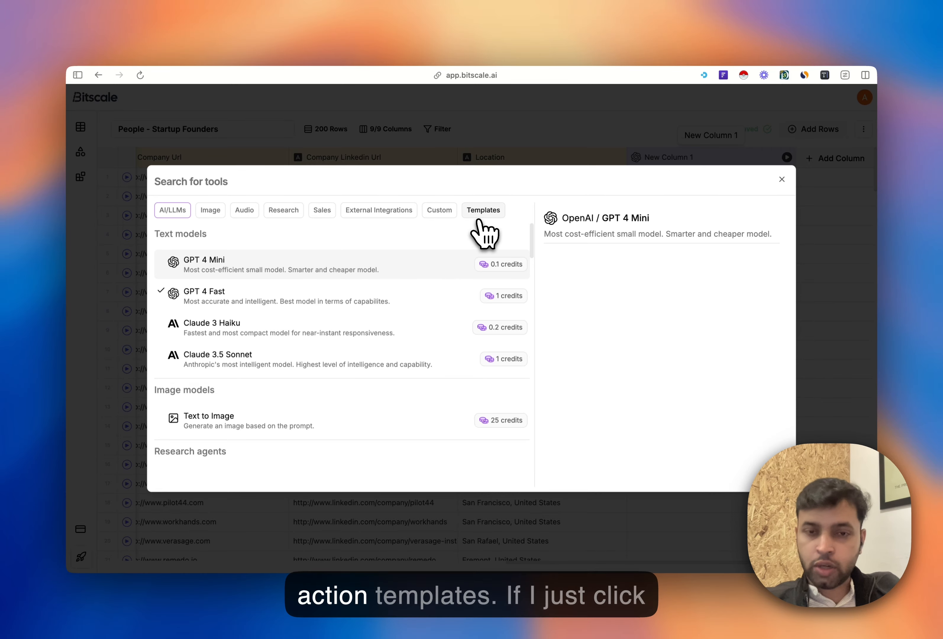
pyautogui.click(488, 214)
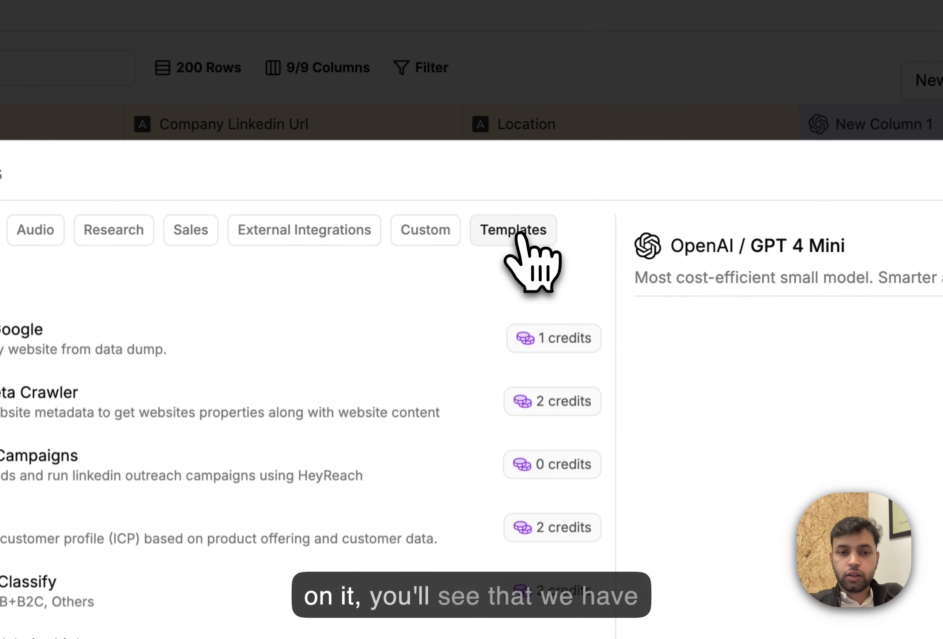
pyautogui.scroll(-3, 432, 402)
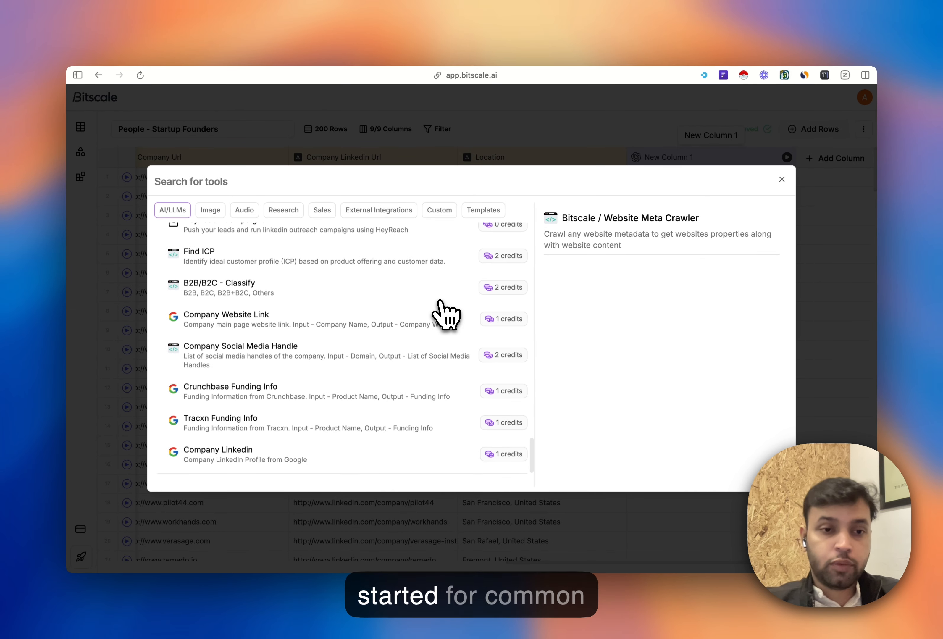
pyautogui.scroll(2, 446, 316)
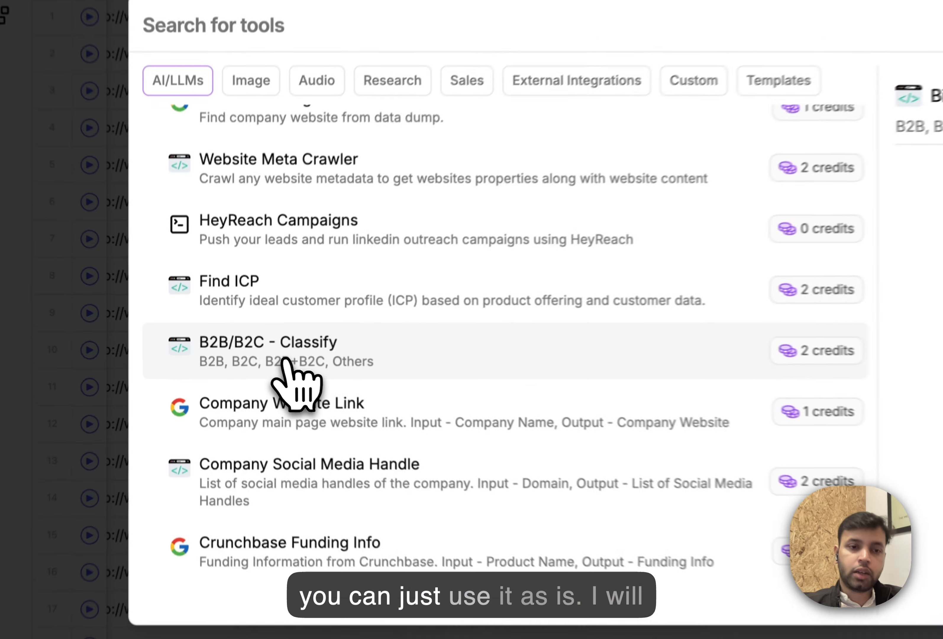
pyautogui.click(229, 356)
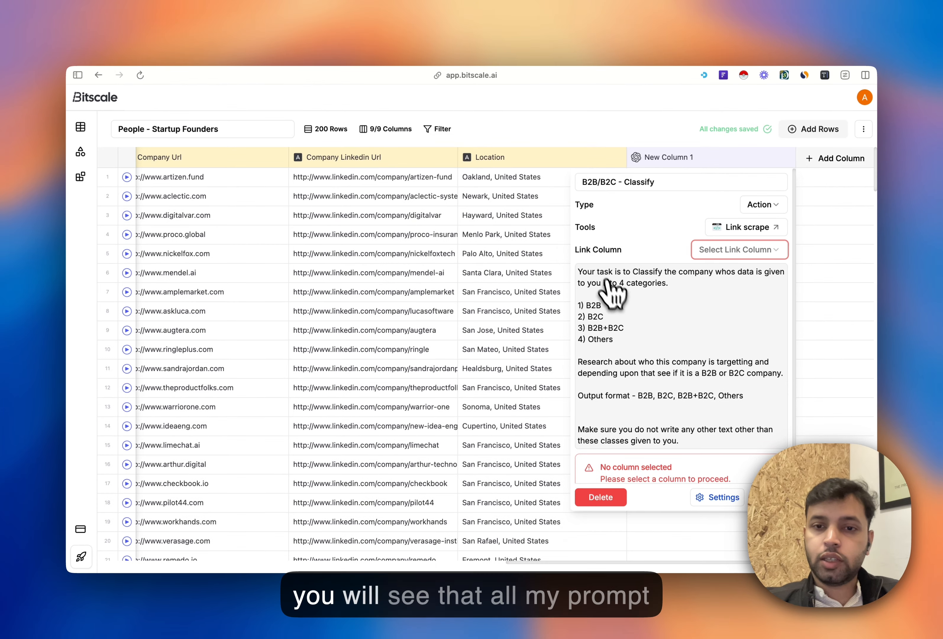
# Step: Review the classification prompt, set the link column to Company Url and save the B2B/B2C - Classify column
pyautogui.scroll(-1, 643, 327)
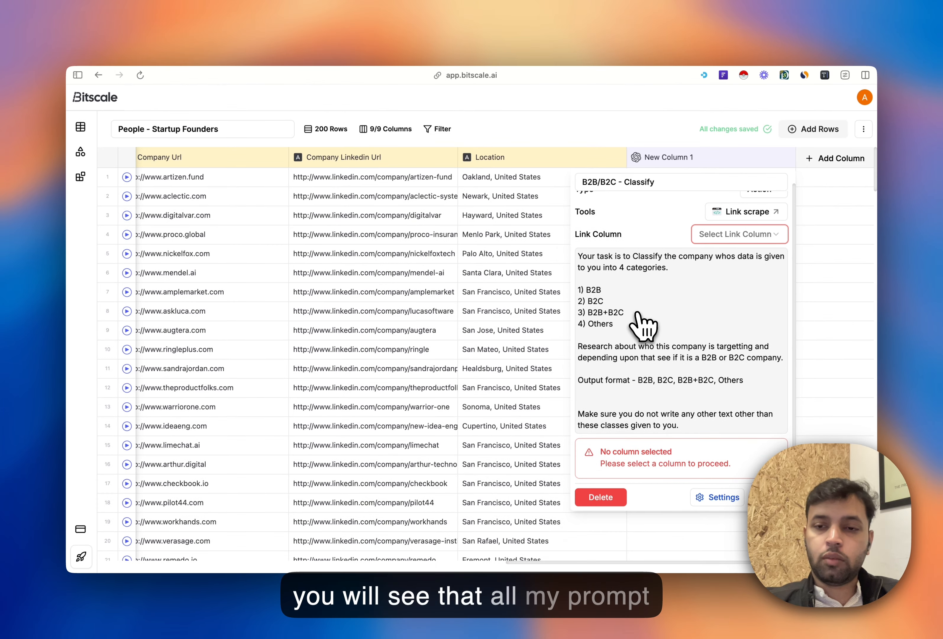
pyautogui.scroll(1, 672, 281)
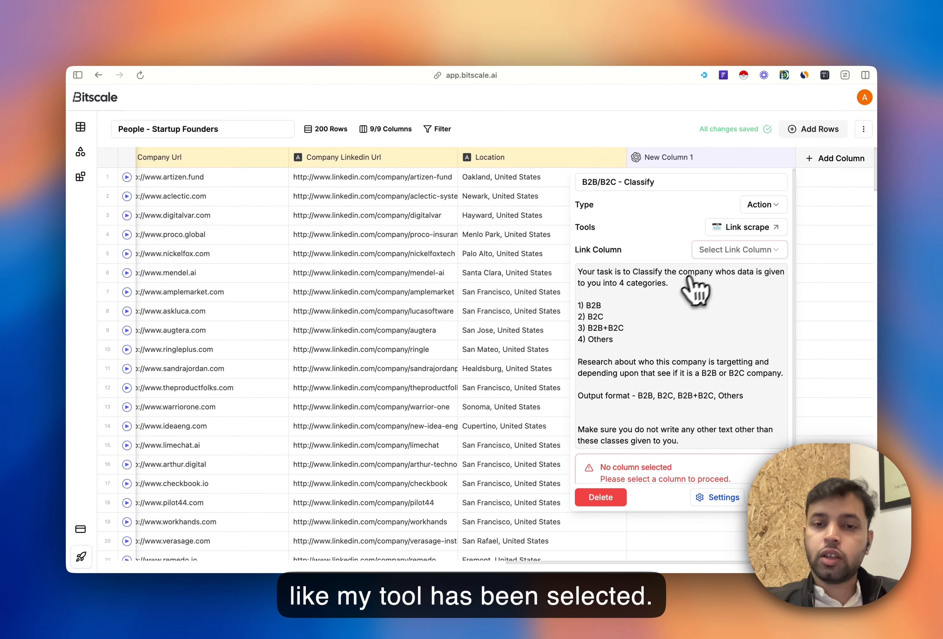
pyautogui.scroll(-1, 631, 359)
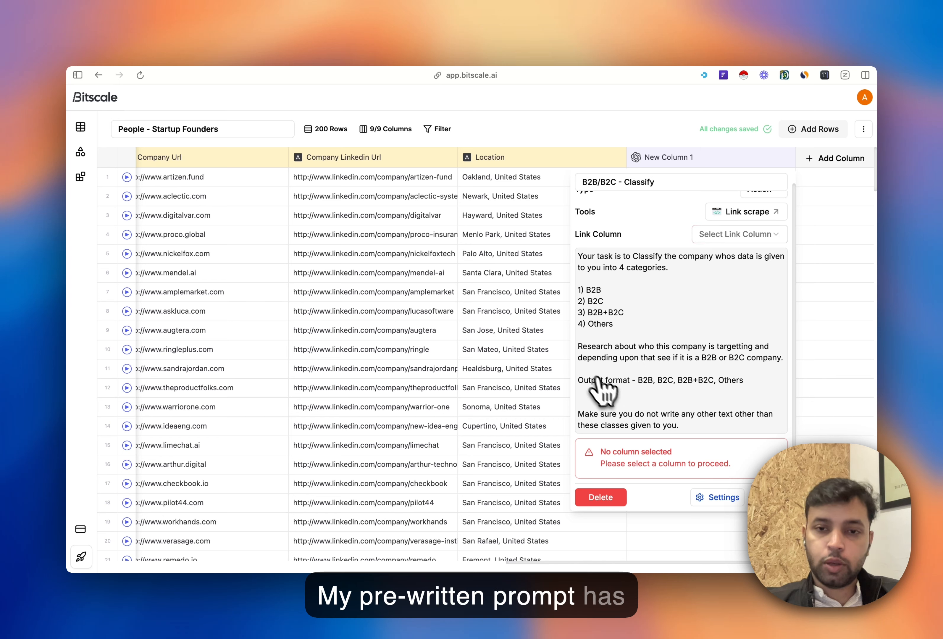
pyautogui.scroll(1, 682, 354)
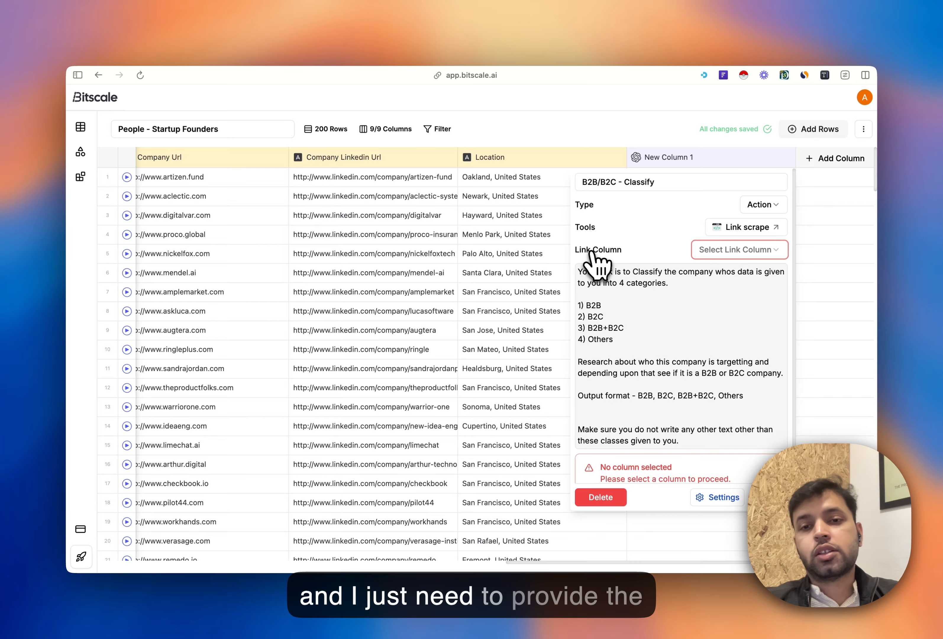
pyautogui.click(744, 250)
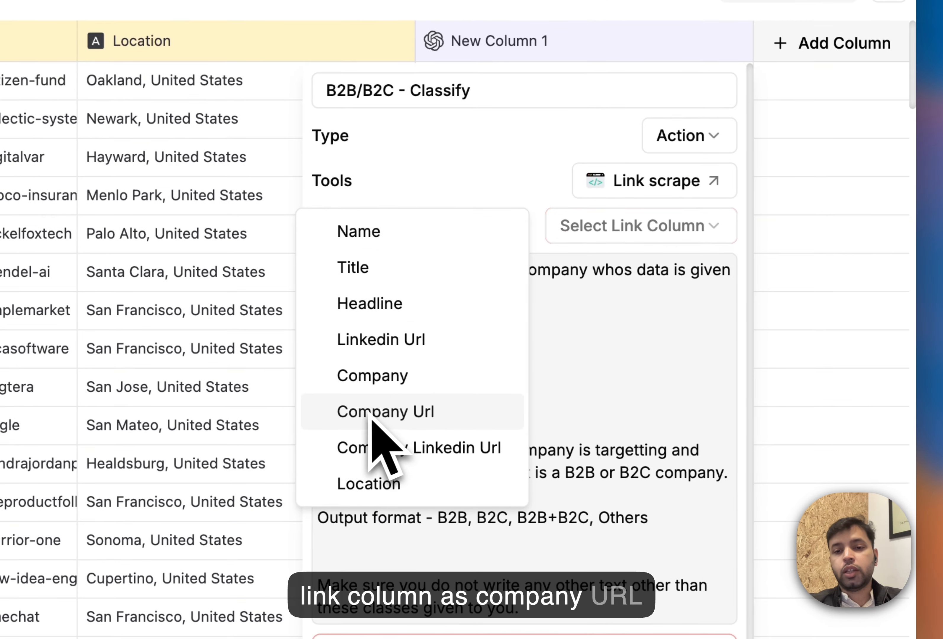
pyautogui.click(374, 413)
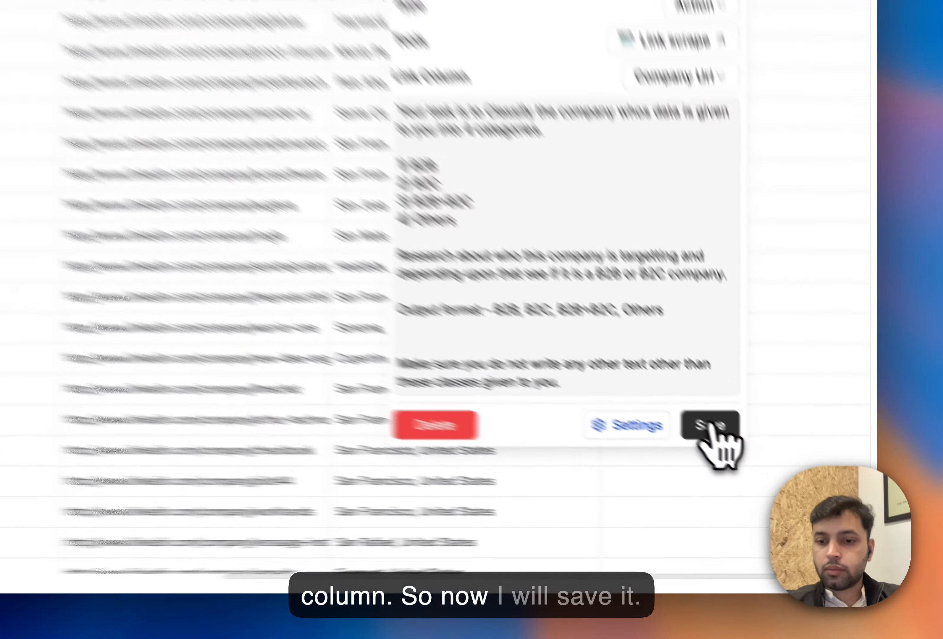
pyautogui.click(767, 468)
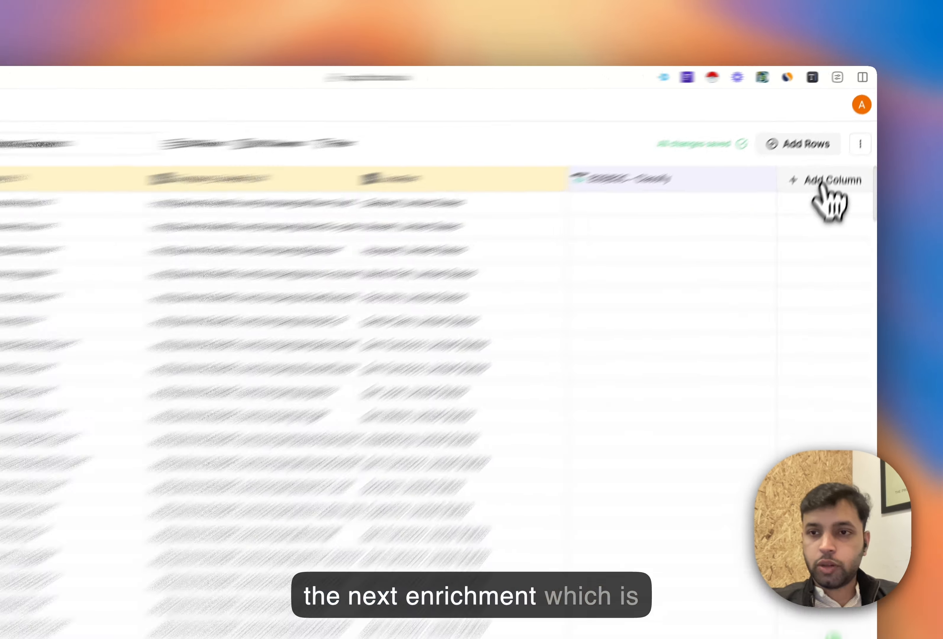
# Step: Add an action column after the B2B/B2C - Classify column and assign the Tech stack research tool to it
pyautogui.click(832, 161)
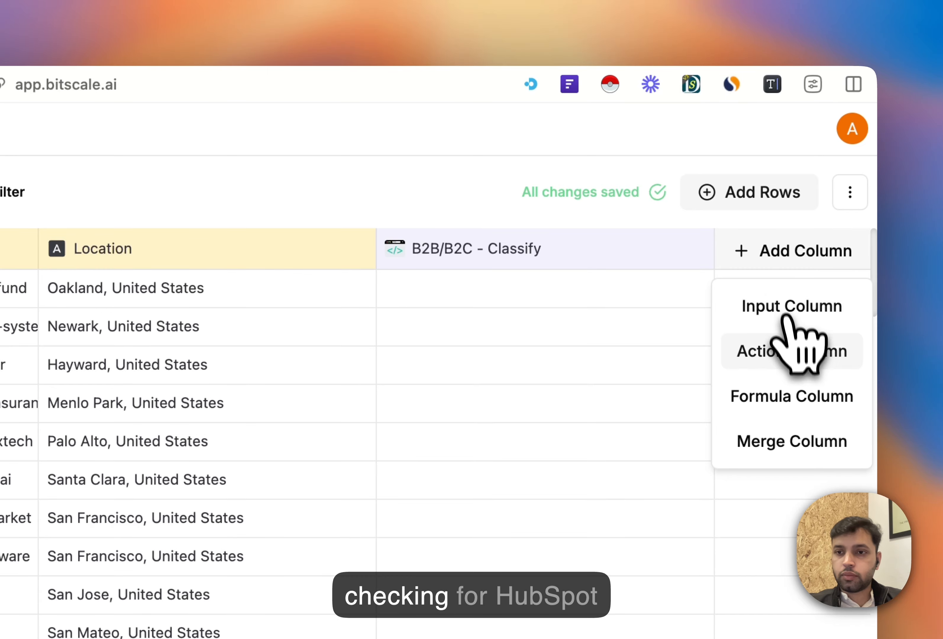
pyautogui.click(793, 350)
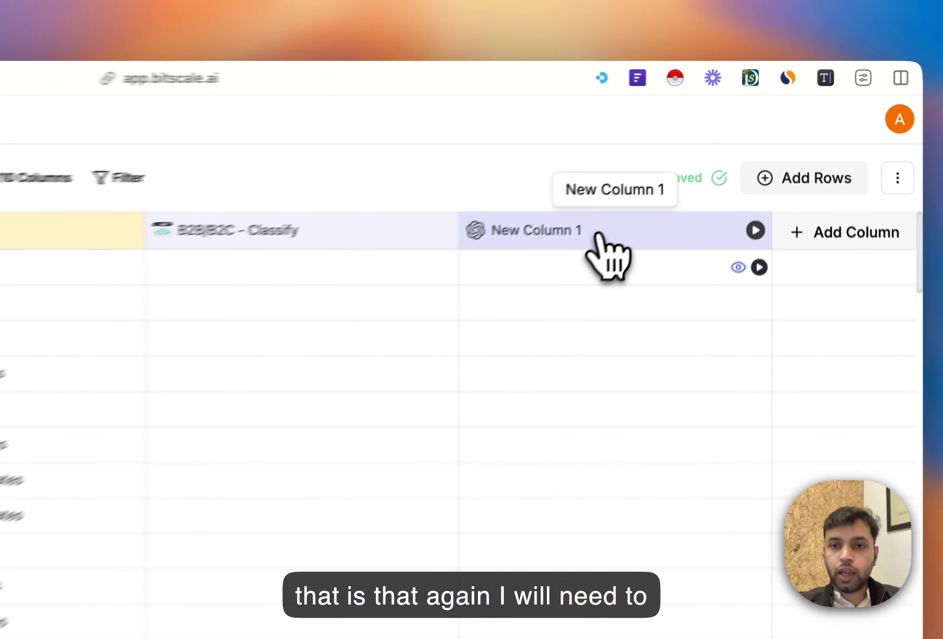
pyautogui.click(703, 161)
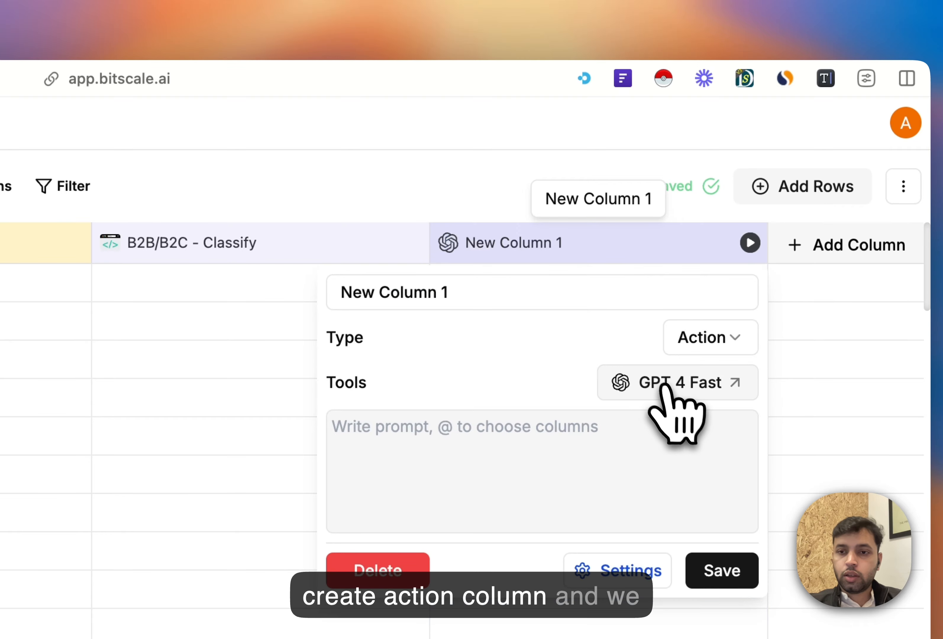
pyautogui.click(752, 231)
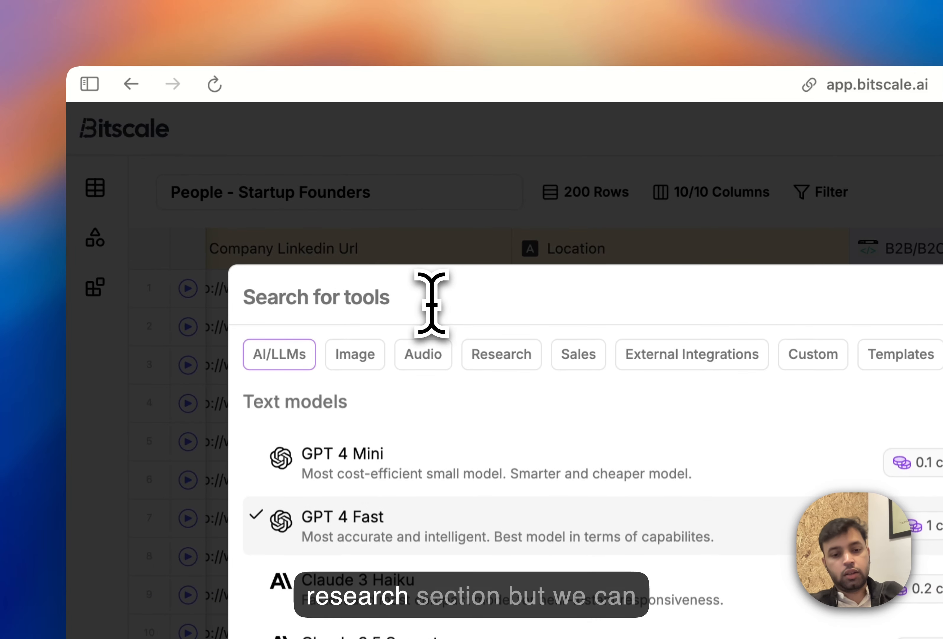
pyautogui.write('ch')
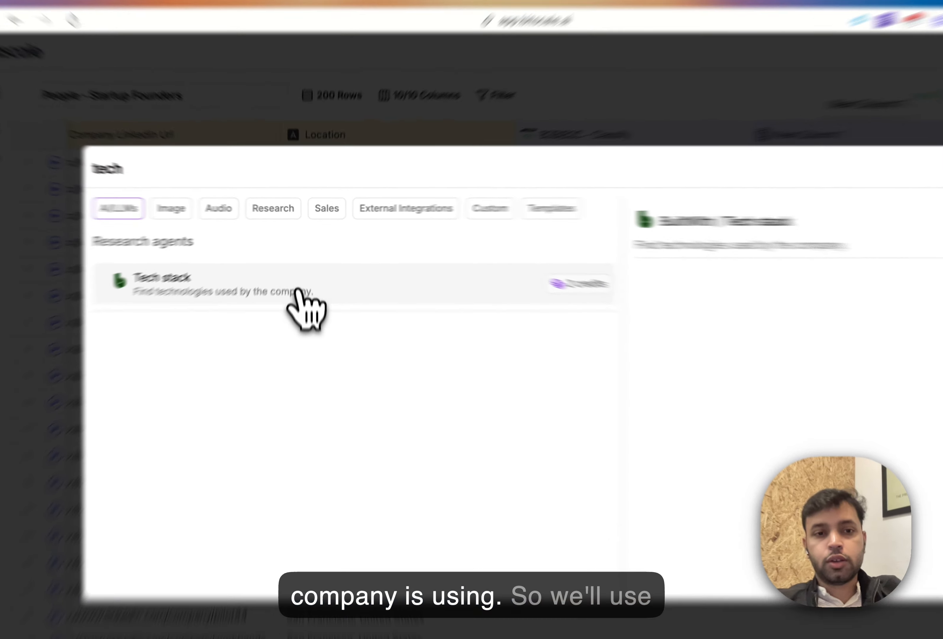
pyautogui.click(302, 272)
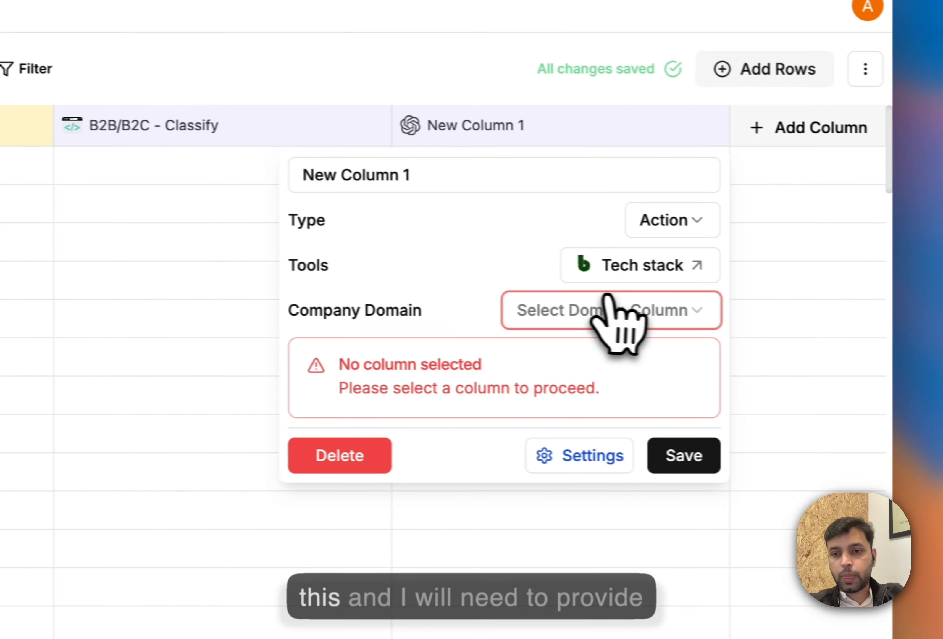
# Step: Use the Company Url column as the company domain for the tech stack lookup and save the column
pyautogui.click(644, 312)
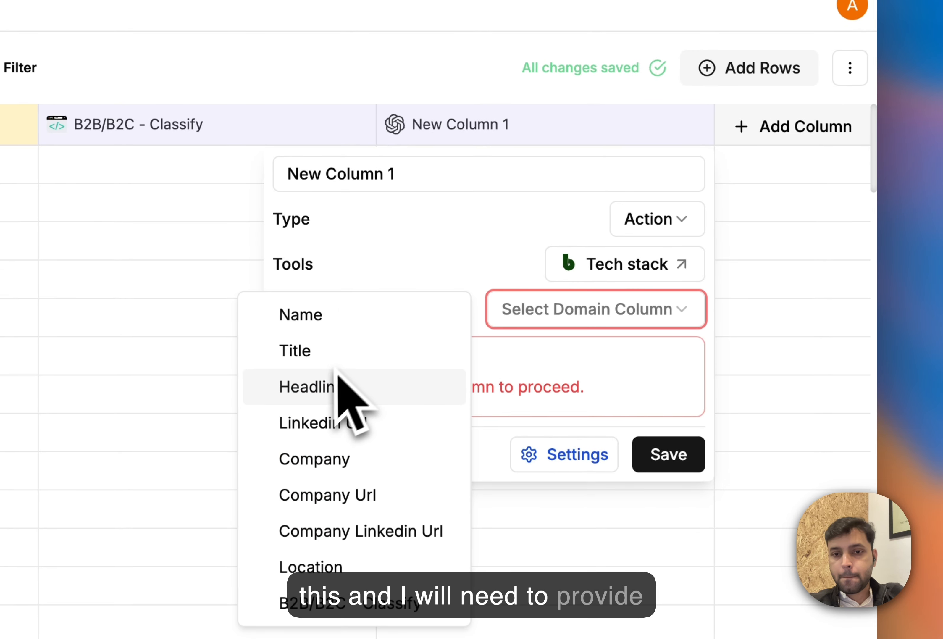
pyautogui.click(340, 504)
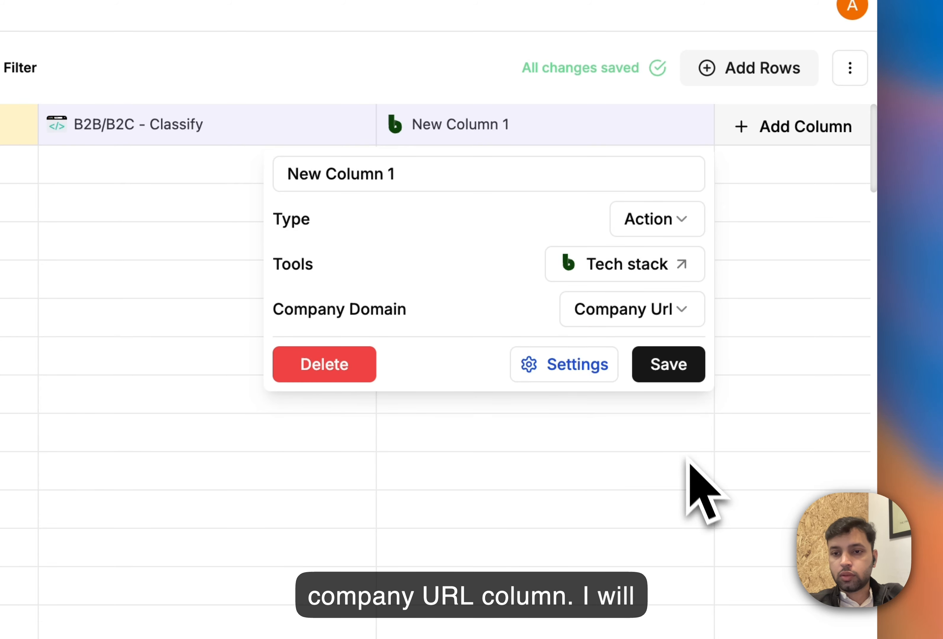
pyautogui.click(668, 364)
# Step: Rename the new tech stack lookup column to "Tech Stack" and save it
pyautogui.click(477, 127)
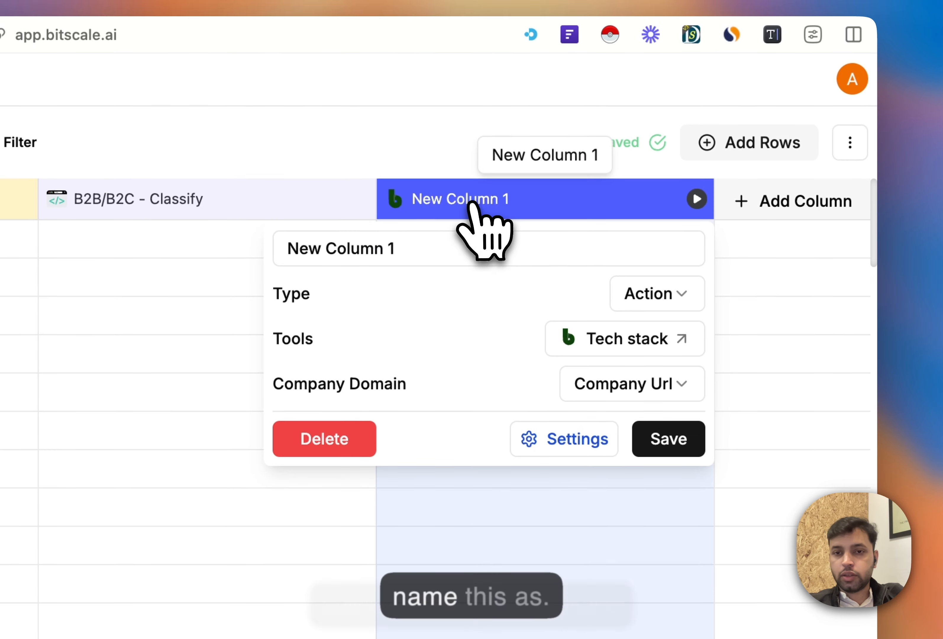
pyautogui.tripleClick(411, 174)
pyautogui.write('Tech Stack')
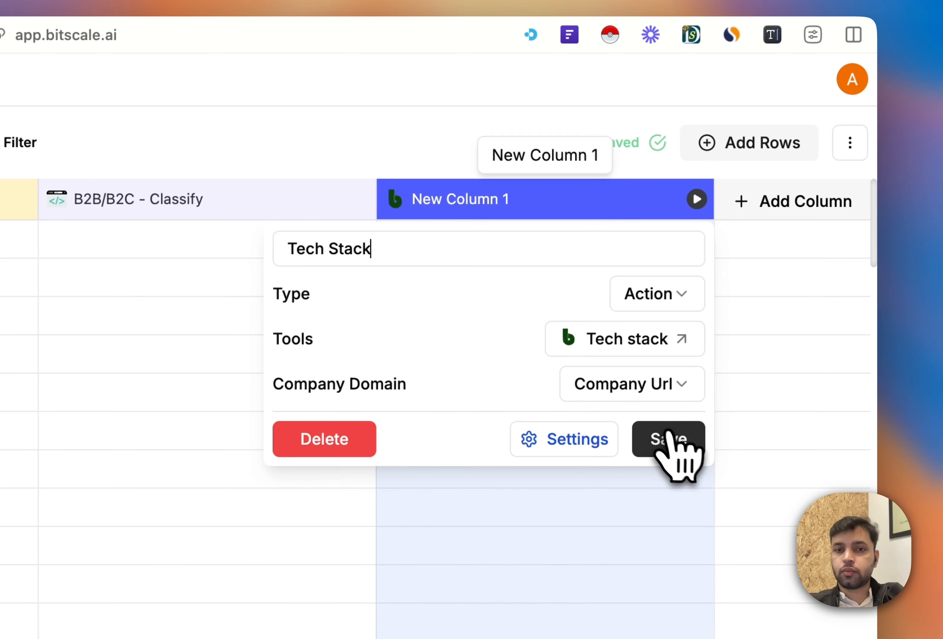
pyautogui.click(668, 439)
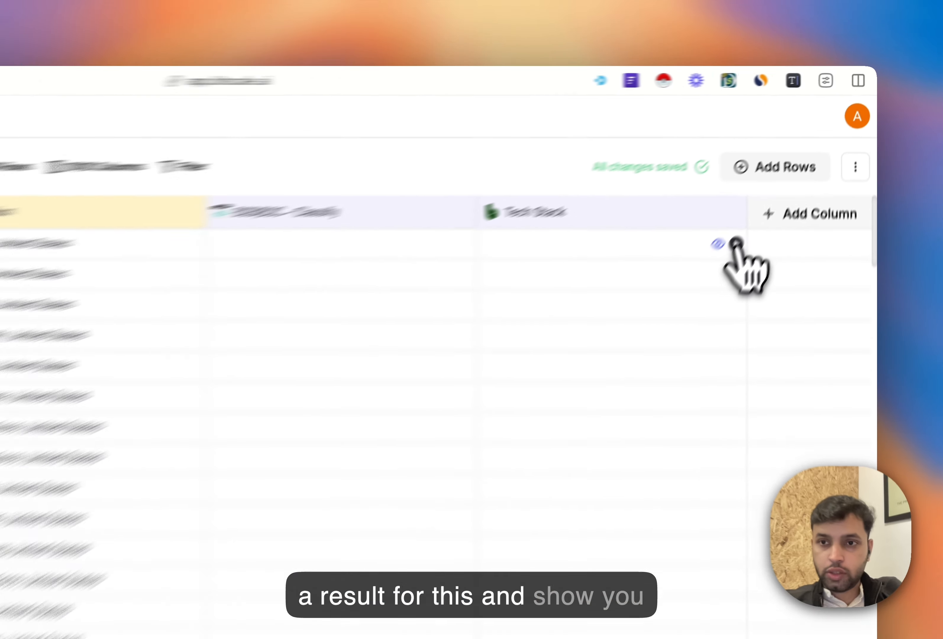
# Step: Run the Tech Stack lookup for the first row and examine the list of technologies it returns
pyautogui.click(789, 178)
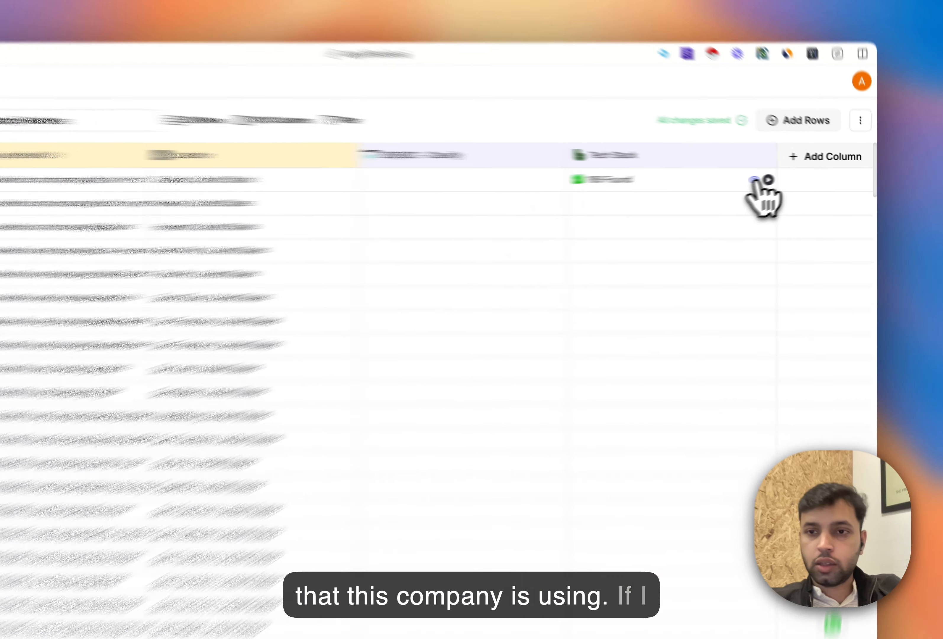
pyautogui.click(778, 177)
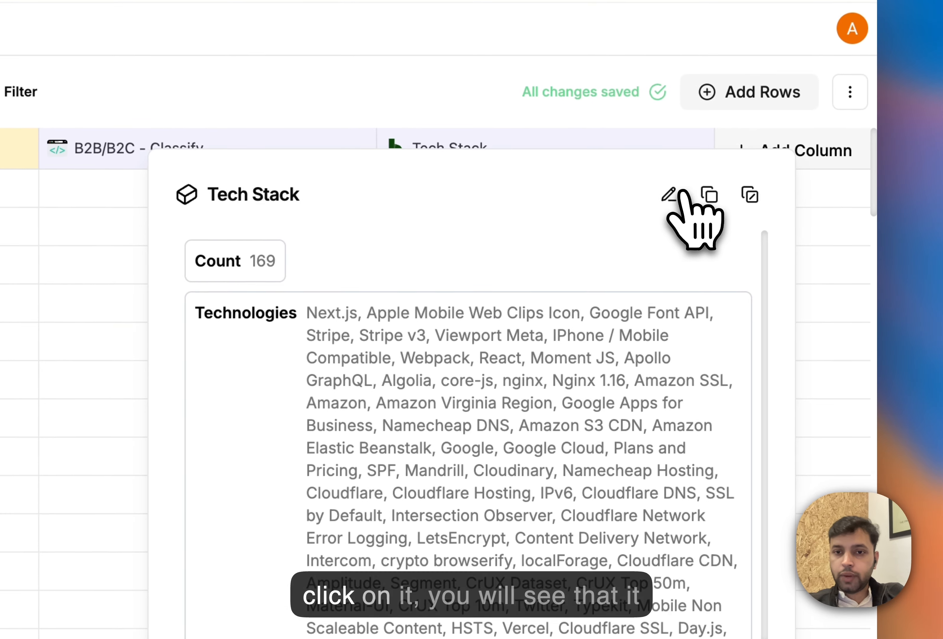
pyautogui.scroll(-10, 559, 455)
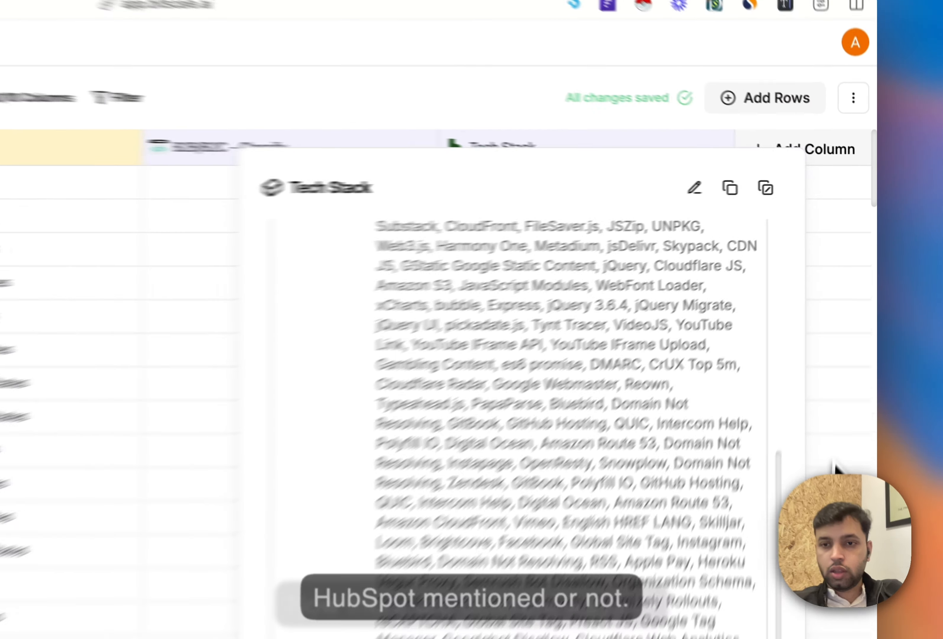
pyautogui.click(853, 338)
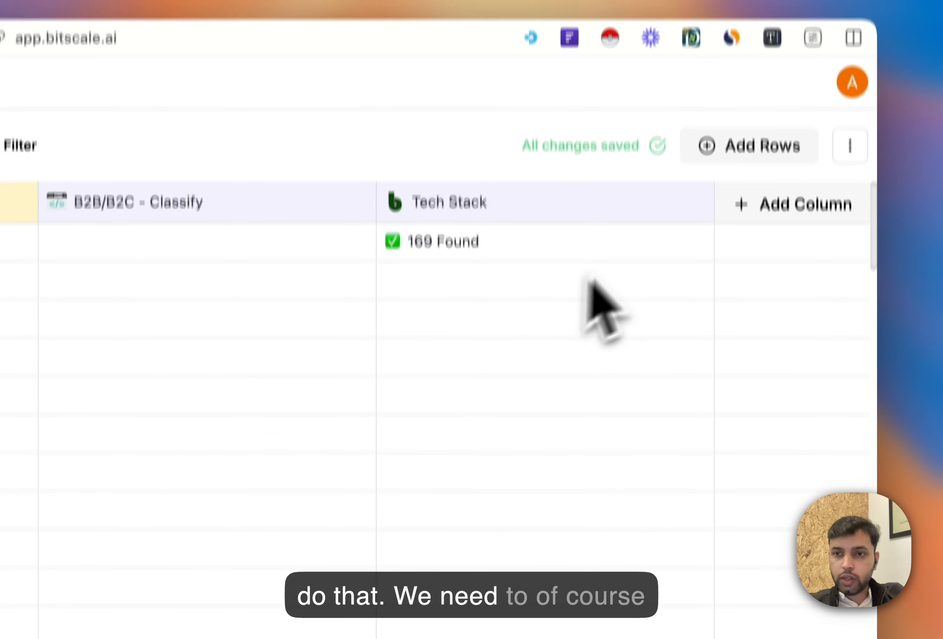
# Step: Add an action column after the Tech Stack column and set its tool to GPT 4 Mini
pyautogui.click(793, 146)
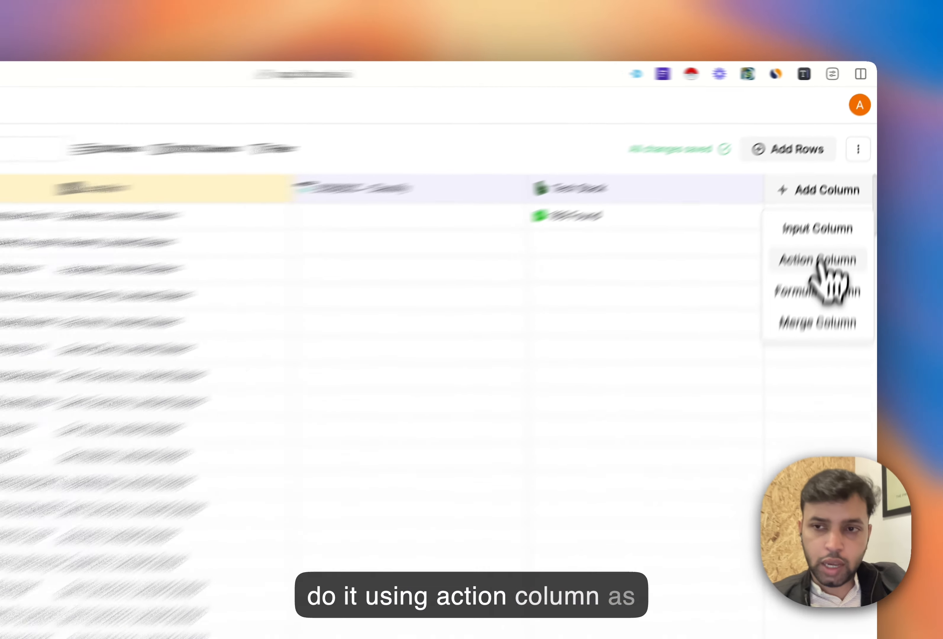
pyautogui.click(836, 210)
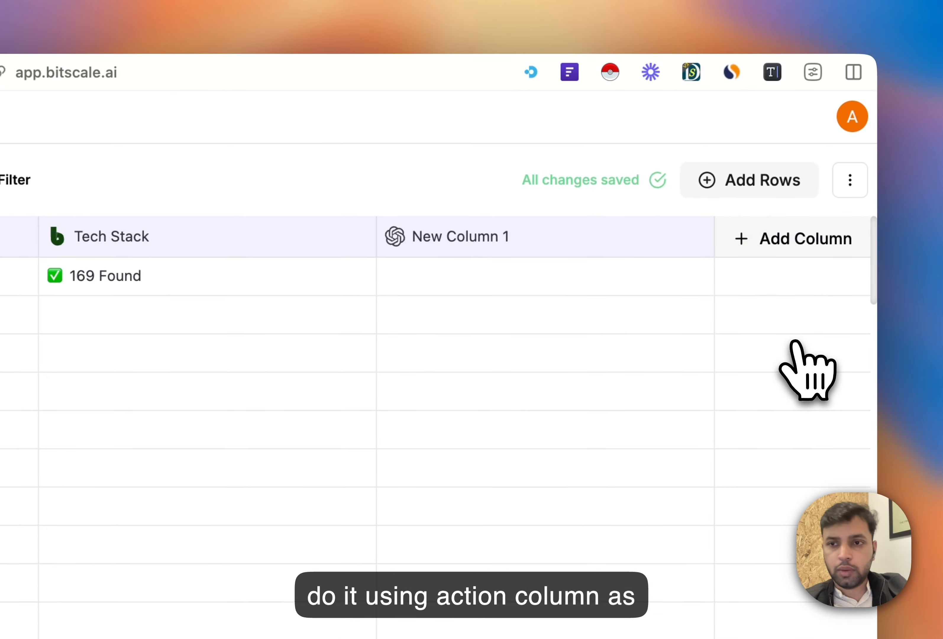
pyautogui.click(443, 251)
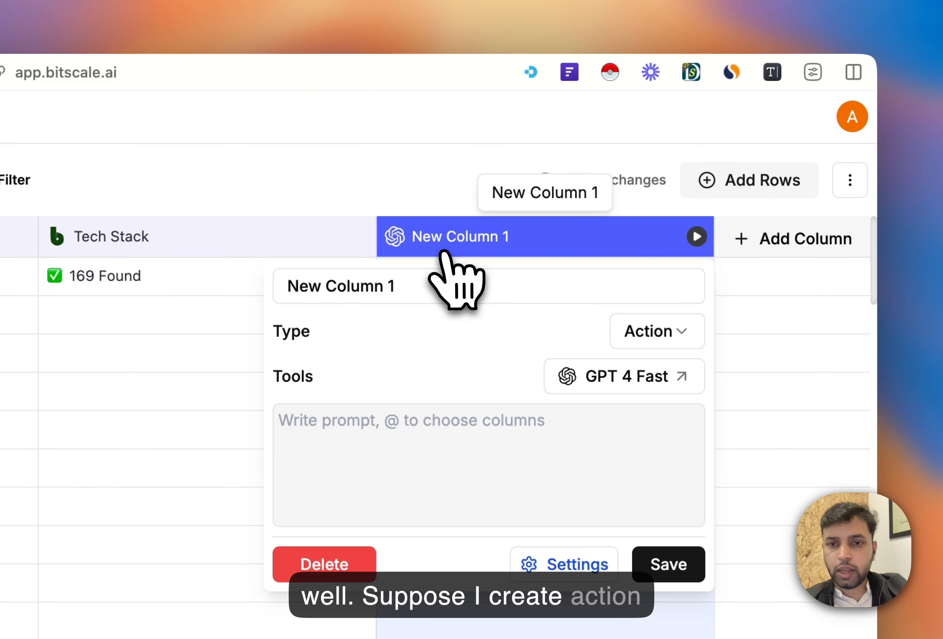
pyautogui.click(623, 377)
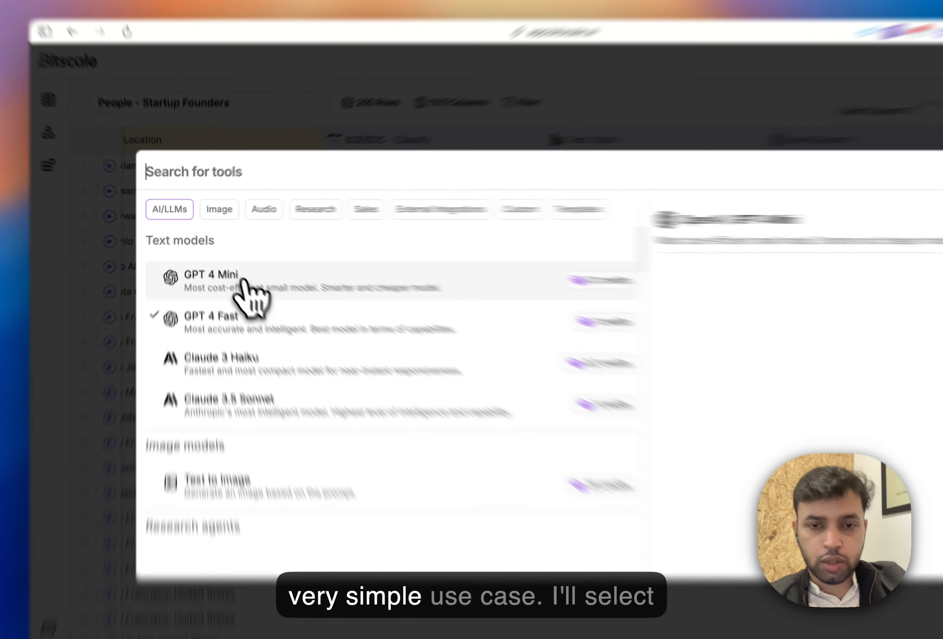
pyautogui.click(229, 264)
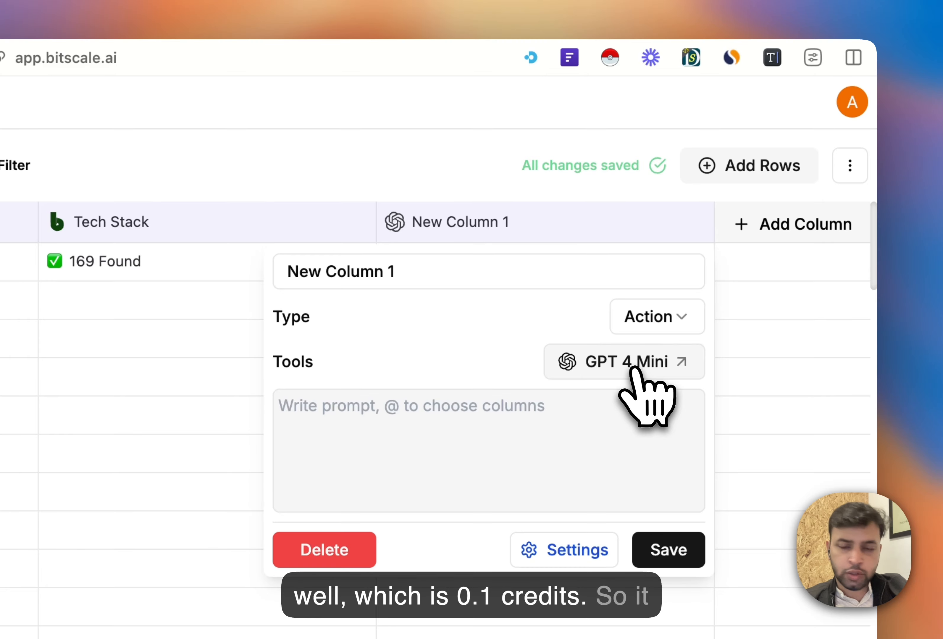
# Step: Name the new GPT 4 Mini column "Hubspot Used?"
pyautogui.click(482, 408)
pyautogui.tripleClick(414, 269)
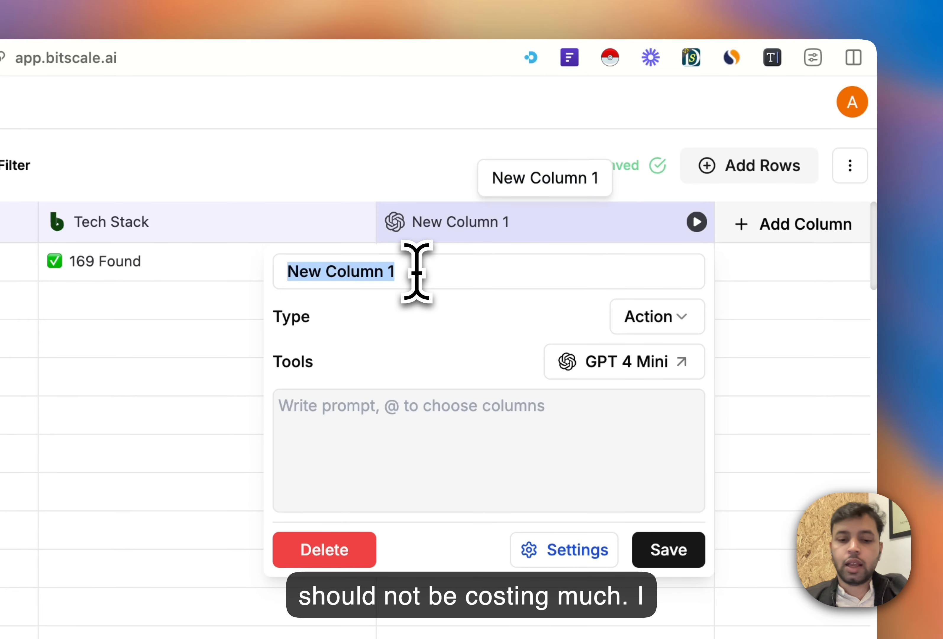
pyautogui.write('Hubspot u')
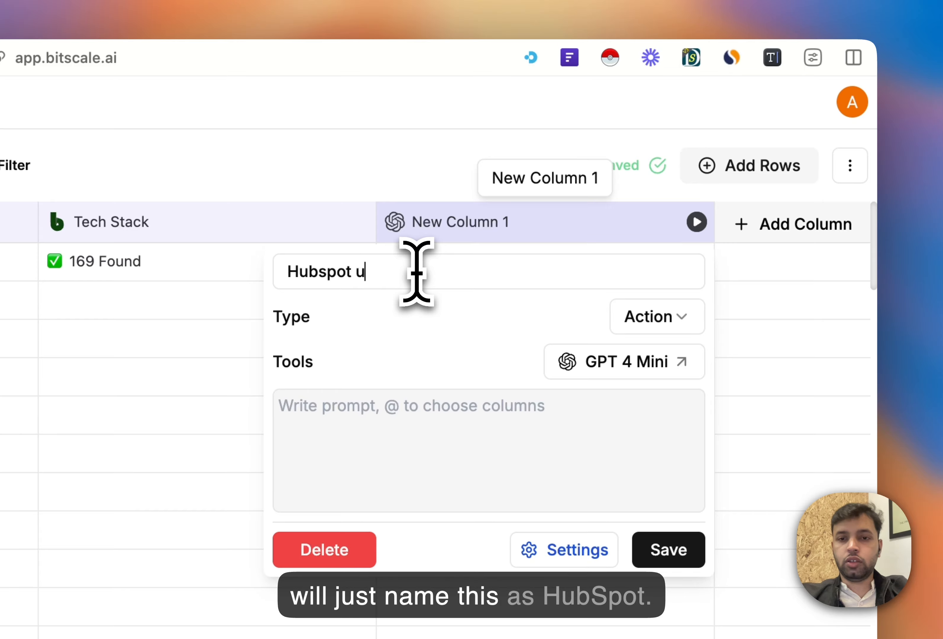
pyautogui.write('s')
pyautogui.write('Used?')
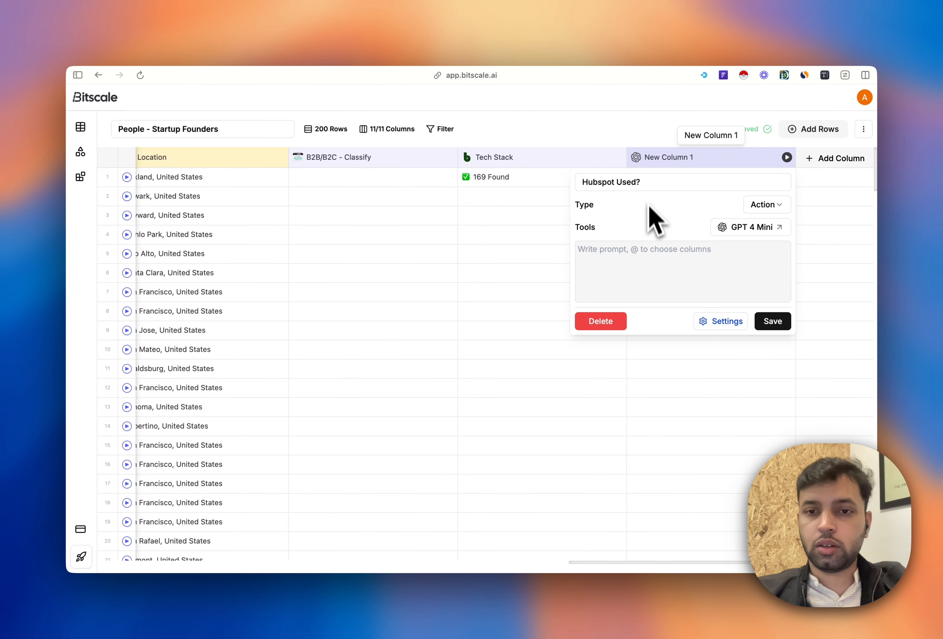
# Step: Start the column's prompt with "Does this company use Hubspot. Take a look at the tech stack and answer only yes or no."
pyautogui.click(611, 254)
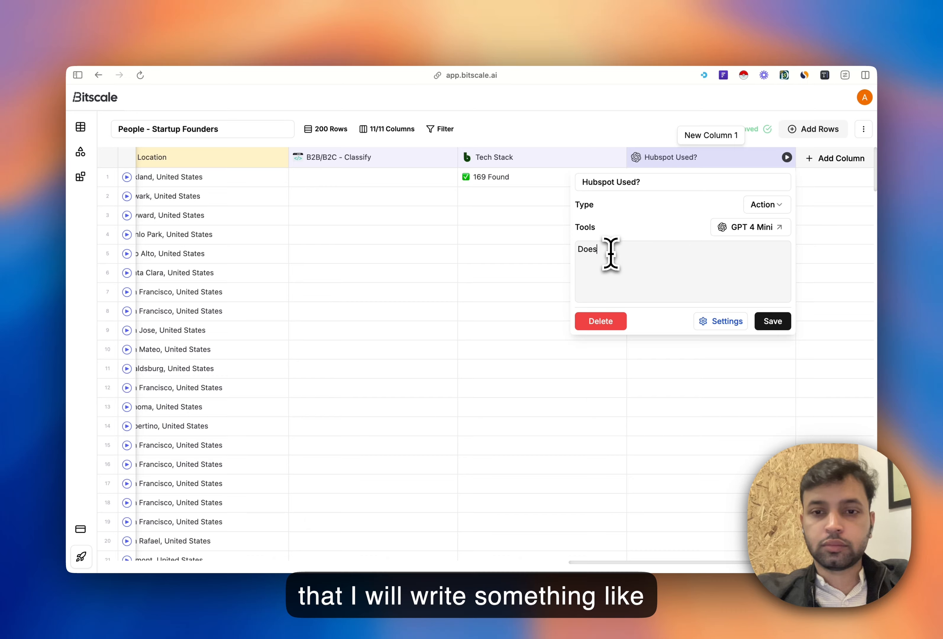
pyautogui.write('this company use ')
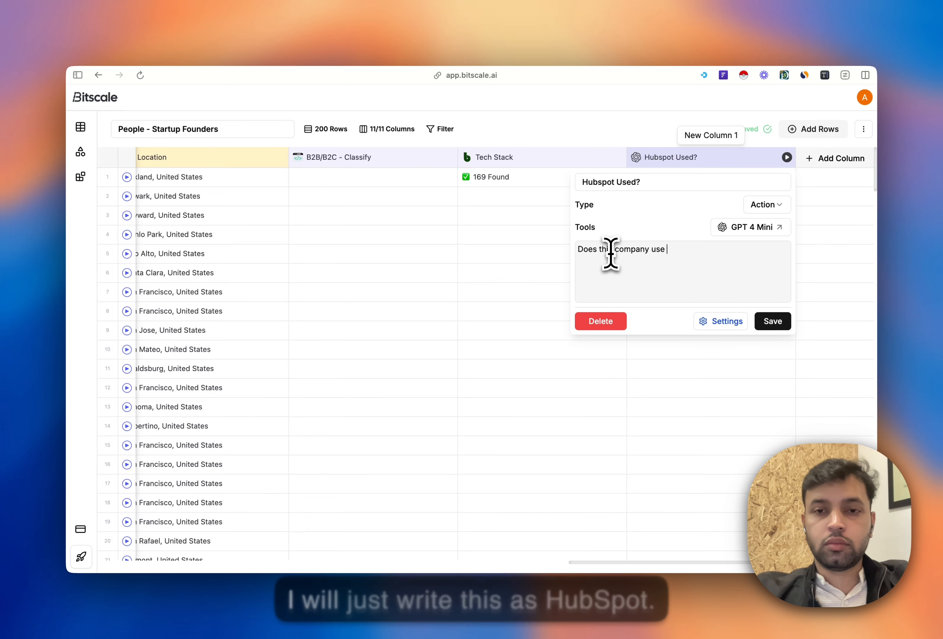
pyautogui.write('Hubspot. Take a look at the ')
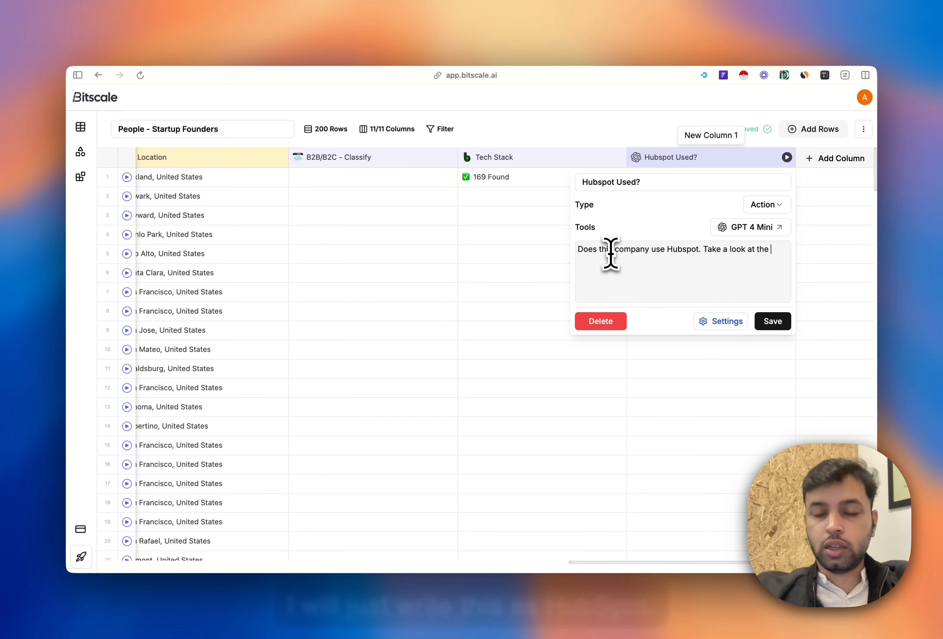
pyautogui.write('tech stack and answer ')
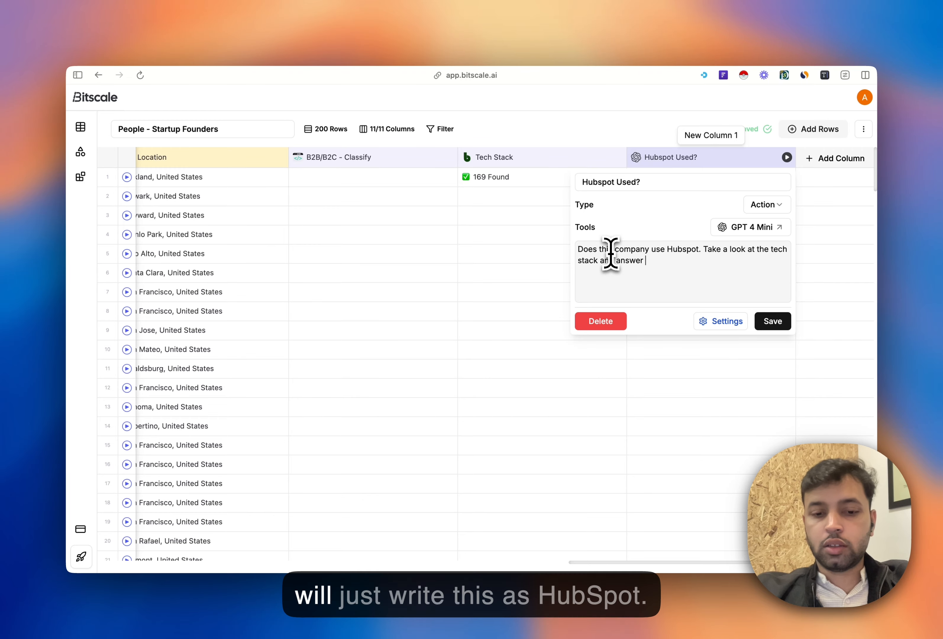
pyautogui.write('only yes or no.')
pyautogui.press('Return')
pyautogui.press('Return')
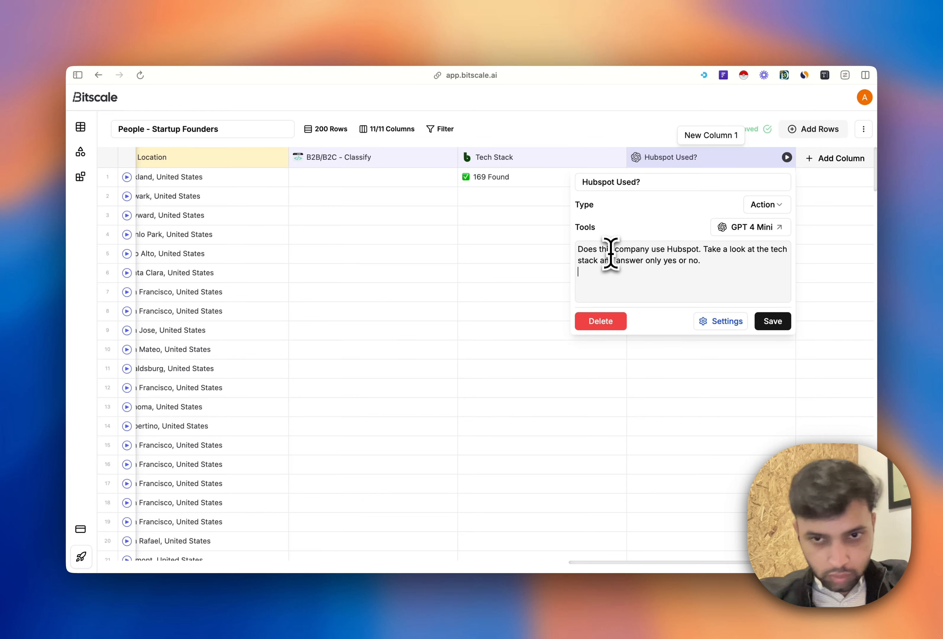
# Step: Add a "Technology stack :" line to the prompt that references the Tech Stack column, enclosed by "----" separator lines
pyautogui.write('---- Technology')
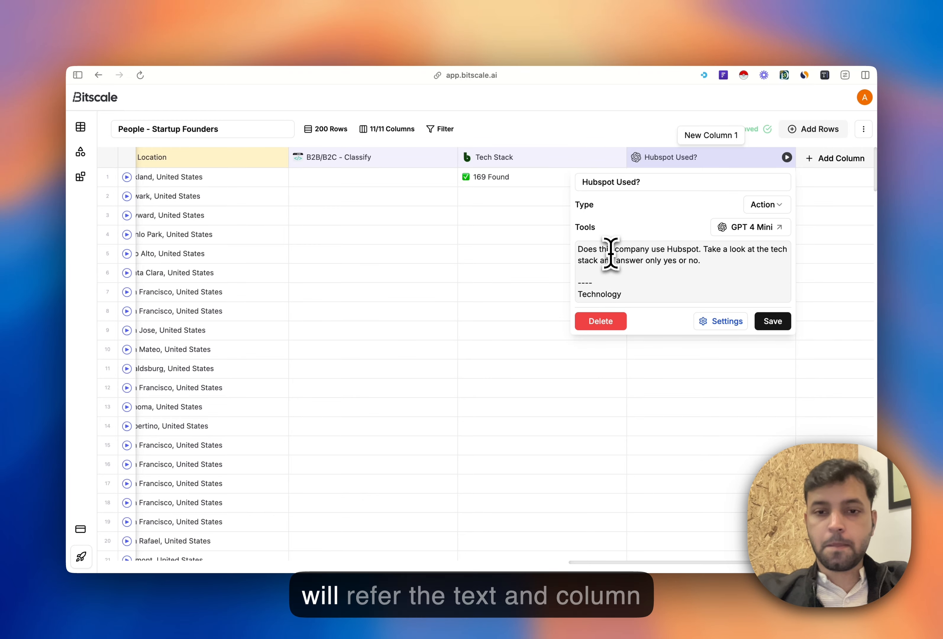
pyautogui.write(' stack : @')
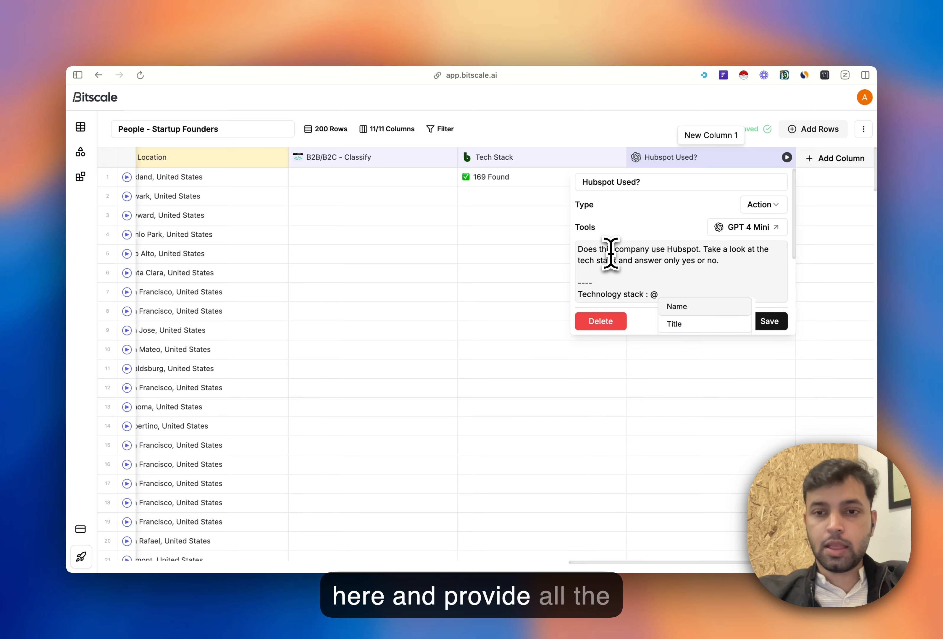
pyautogui.write('Tech Stack')
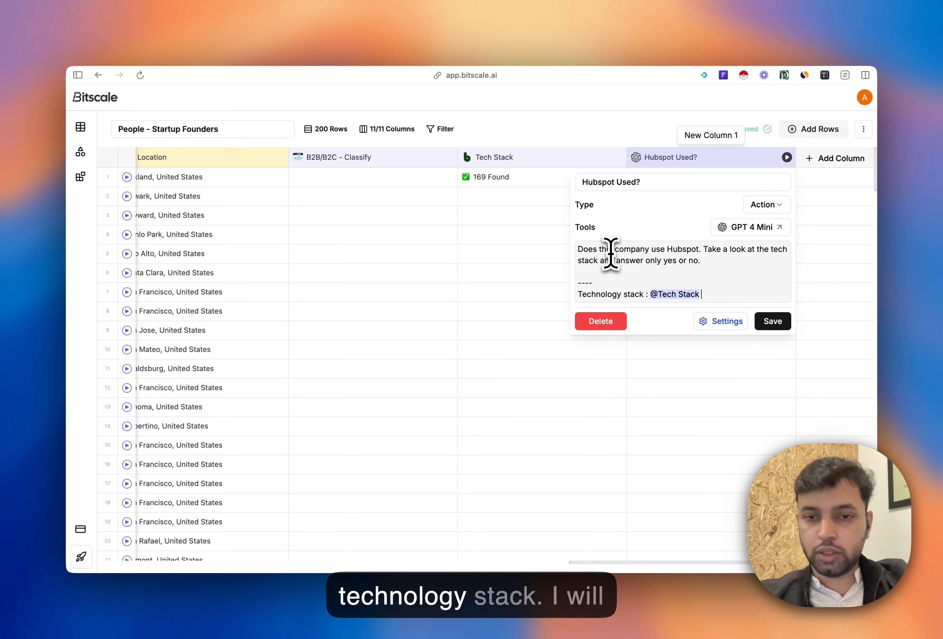
pyautogui.press('Return')
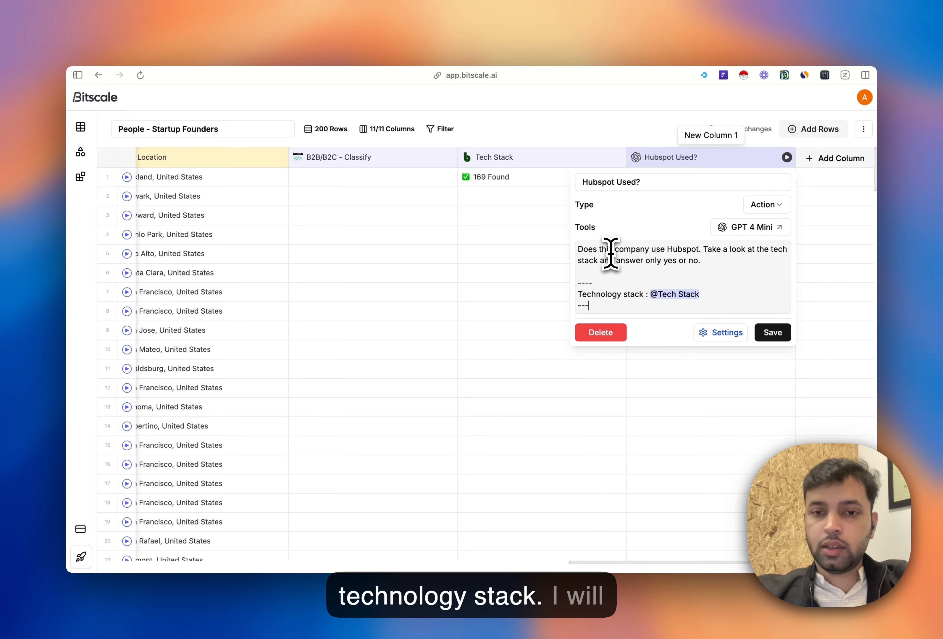
pyautogui.write('----')
pyautogui.press('Return')
pyautogui.press('Return')
# Step: End the prompt with "Output only yes or no and nothing else." and save the Hubspot Used? column
pyautogui.write('Ou')
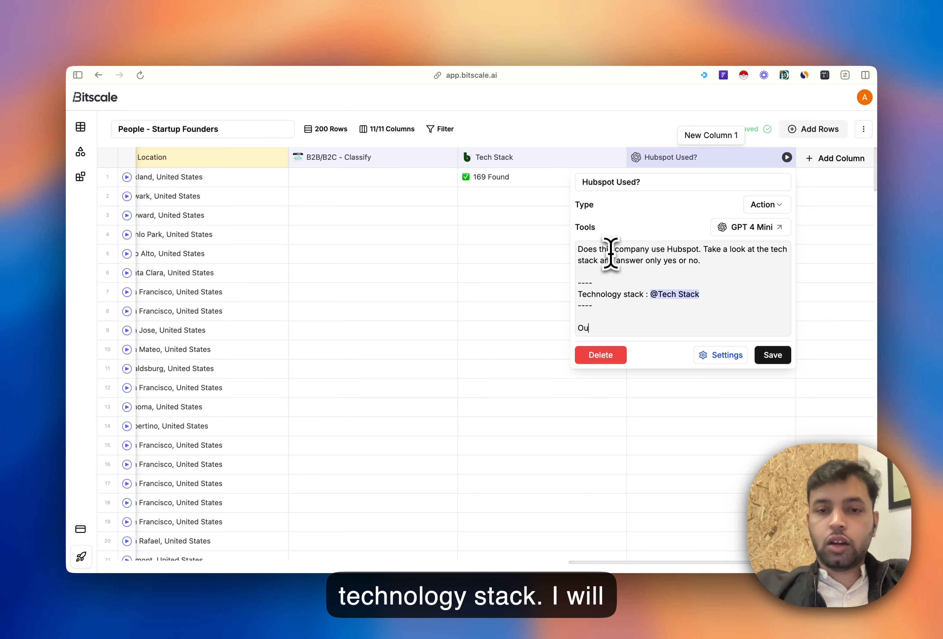
pyautogui.write('tput only yes or no and nothing else.')
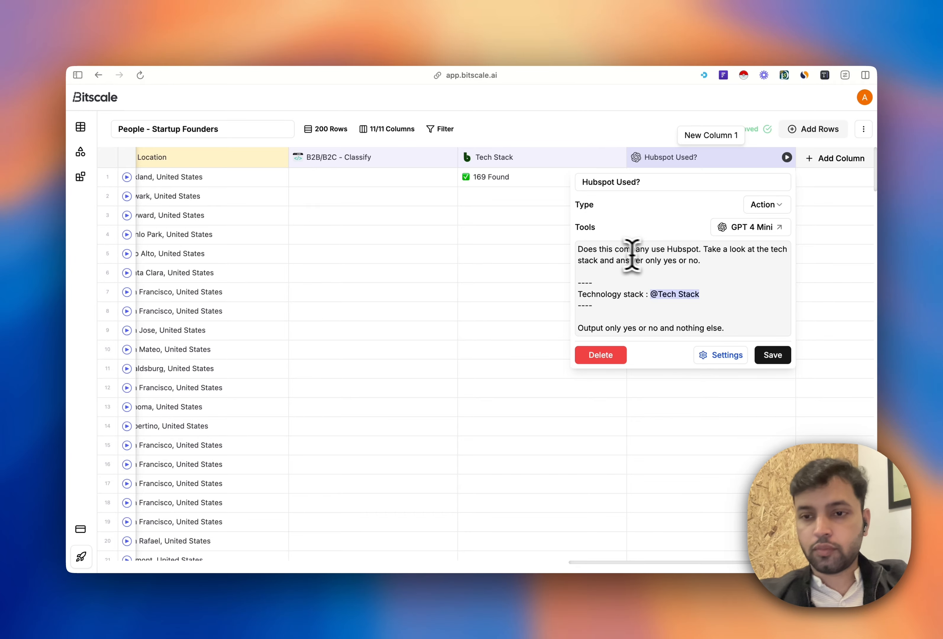
pyautogui.click(769, 357)
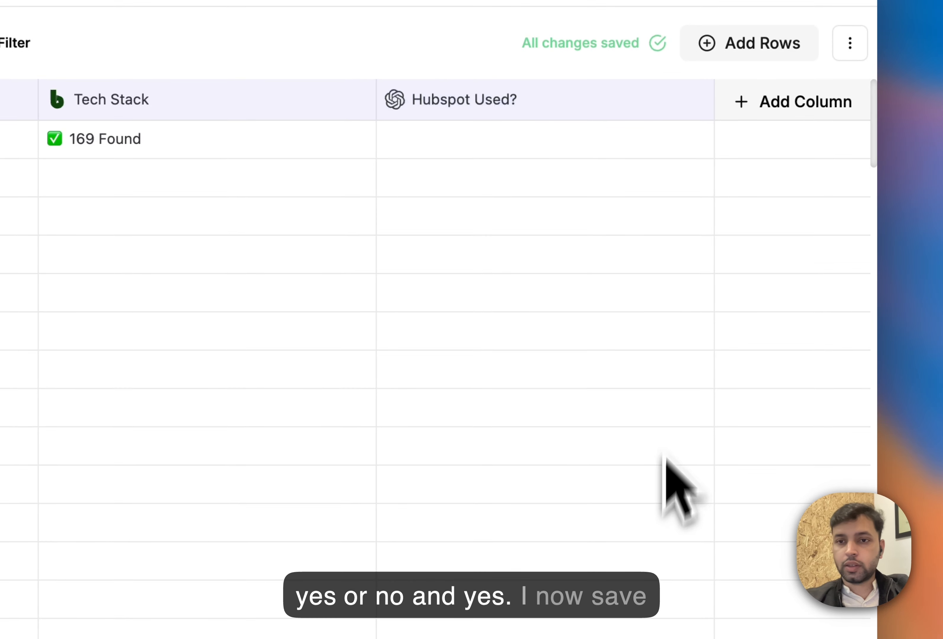
# Step: Run the Hubspot Used? check on the first row
pyautogui.moveTo(789, 178)
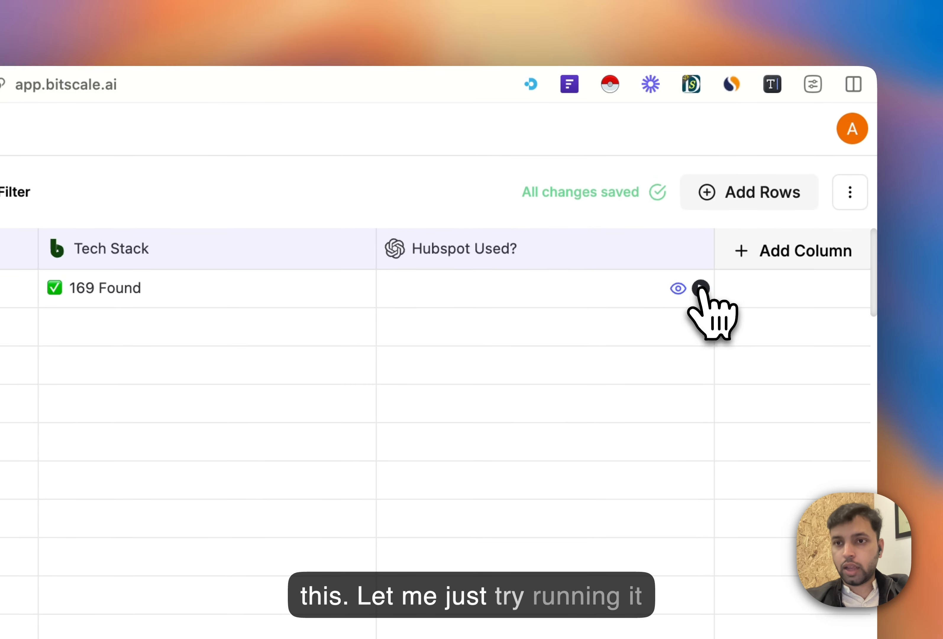
pyautogui.click(702, 288)
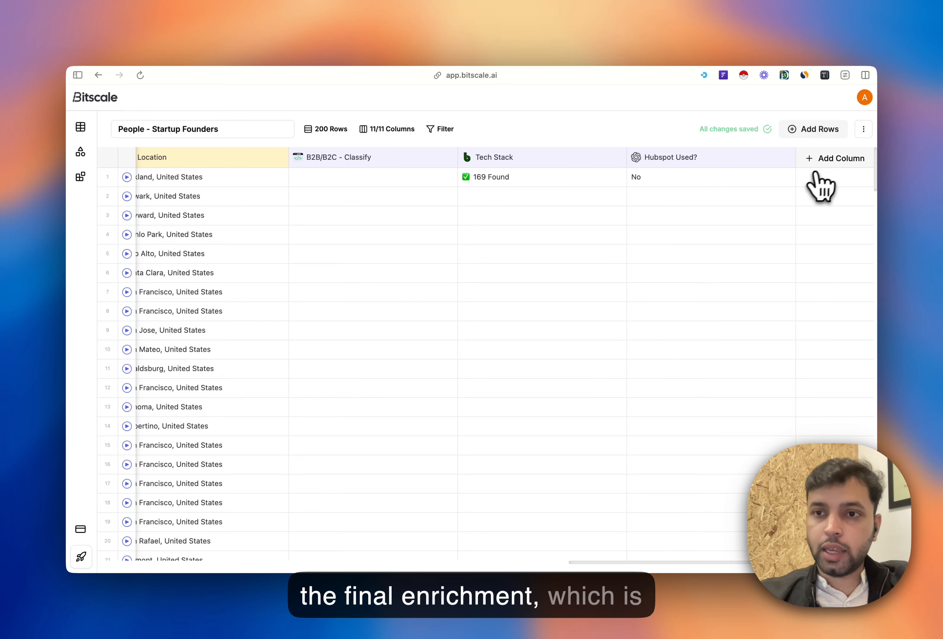
# Step: Add a new action column and set its tool to LinkedIn Active jobs
pyautogui.click(830, 164)
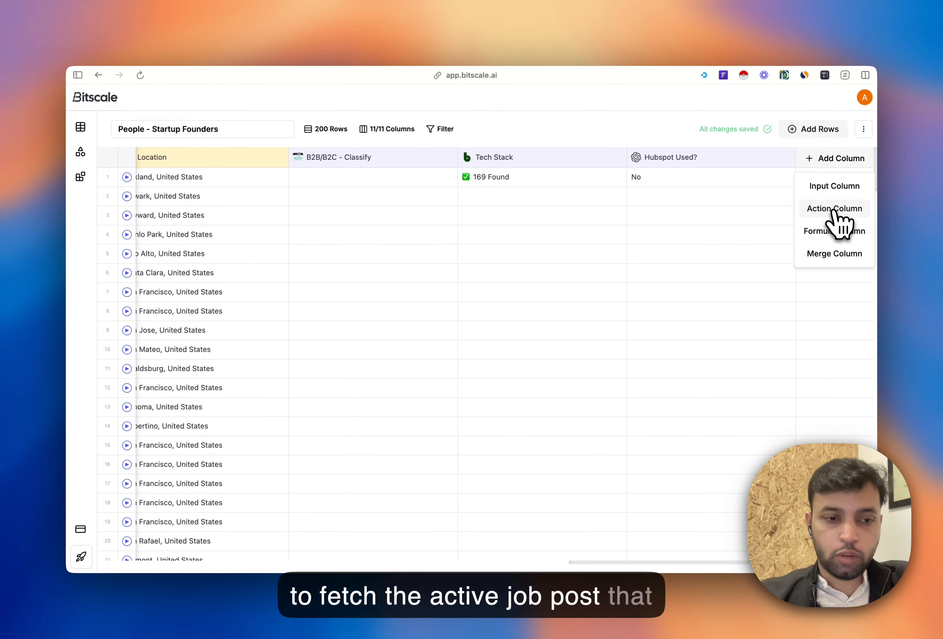
pyautogui.click(834, 210)
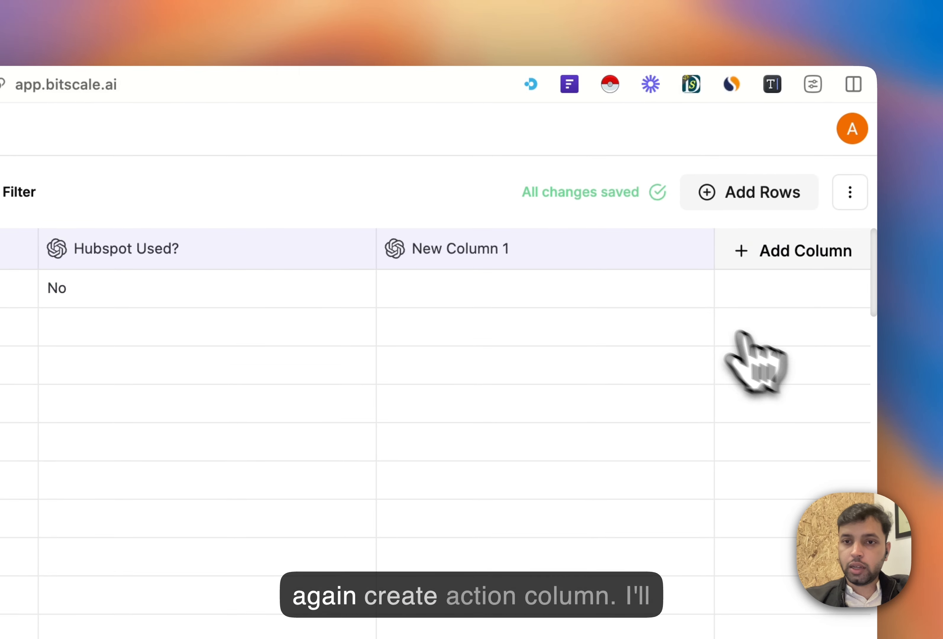
pyautogui.click(513, 249)
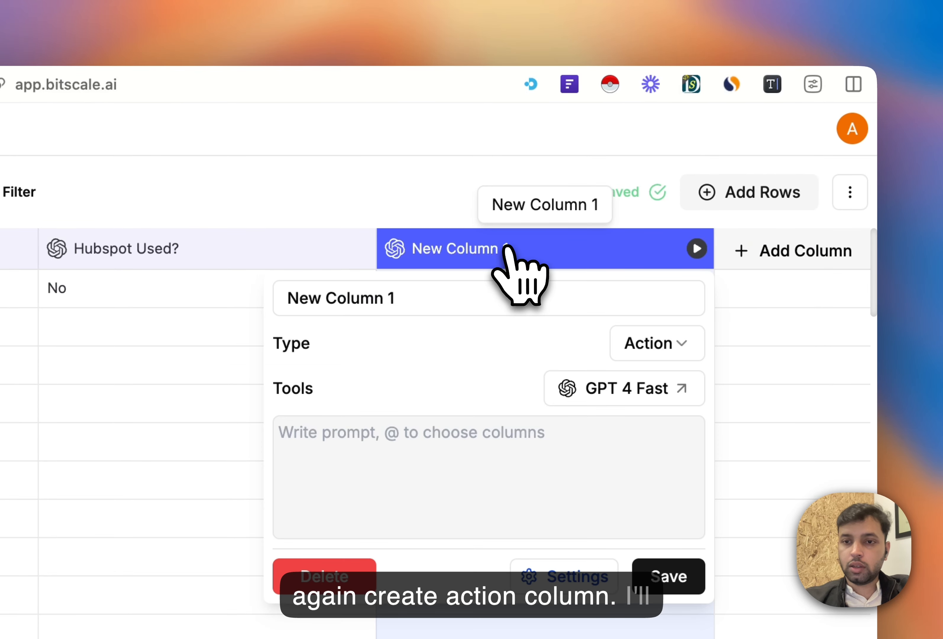
pyautogui.click(612, 393)
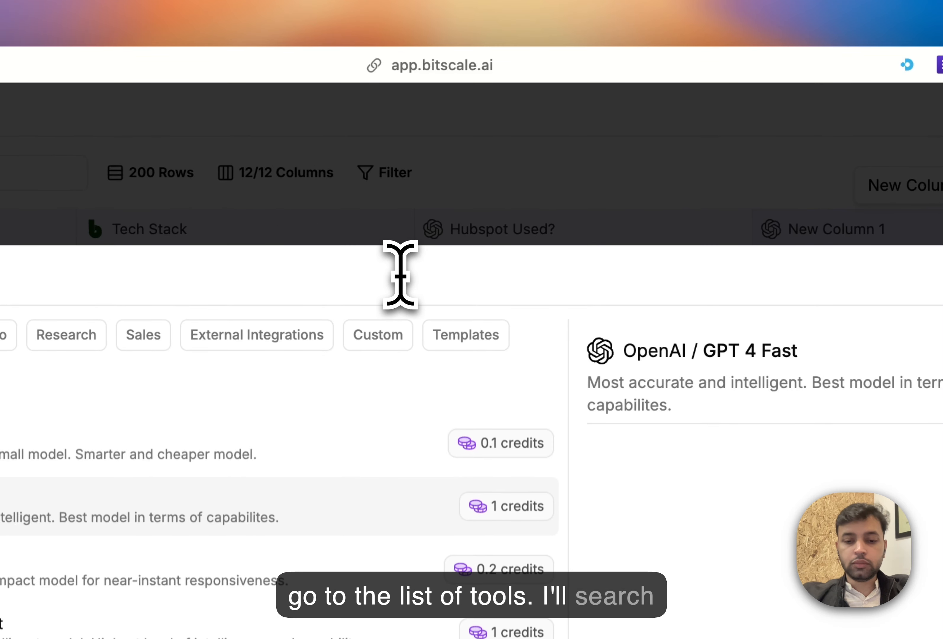
pyautogui.write('job')
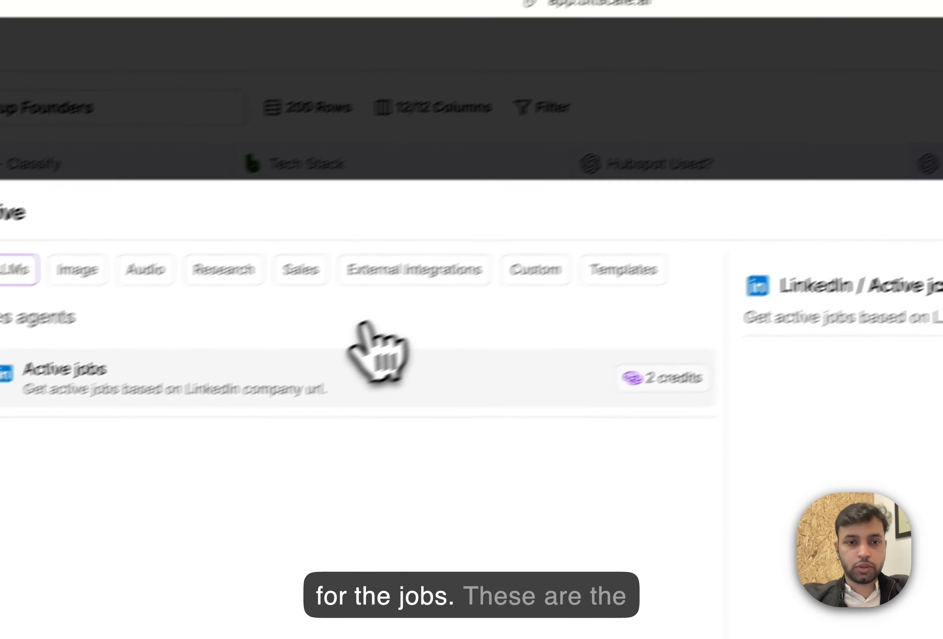
pyautogui.click(217, 436)
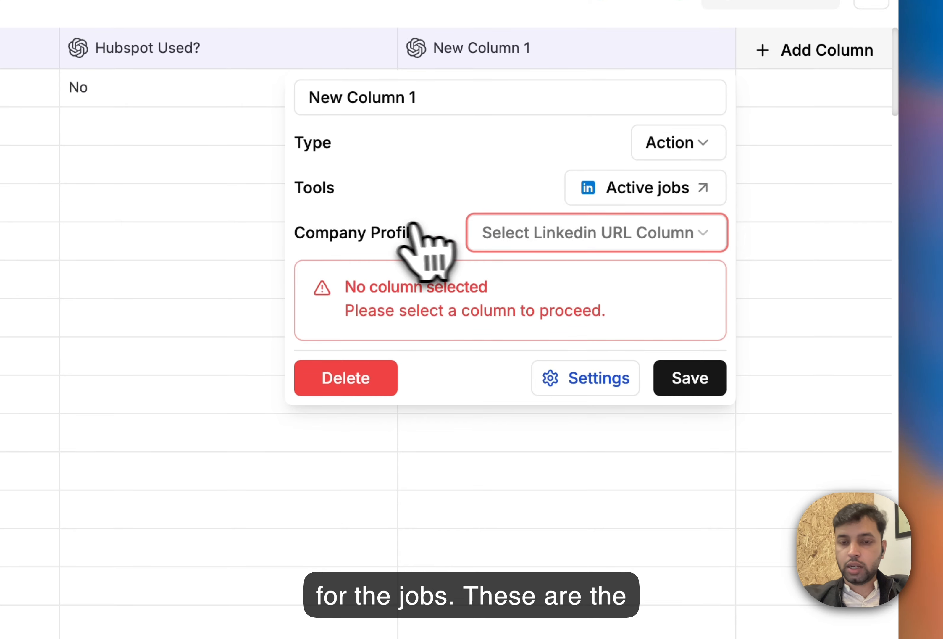
# Step: Set the Active jobs column's Company Profile to Company Linkedin Url and save the column
pyautogui.click(502, 234)
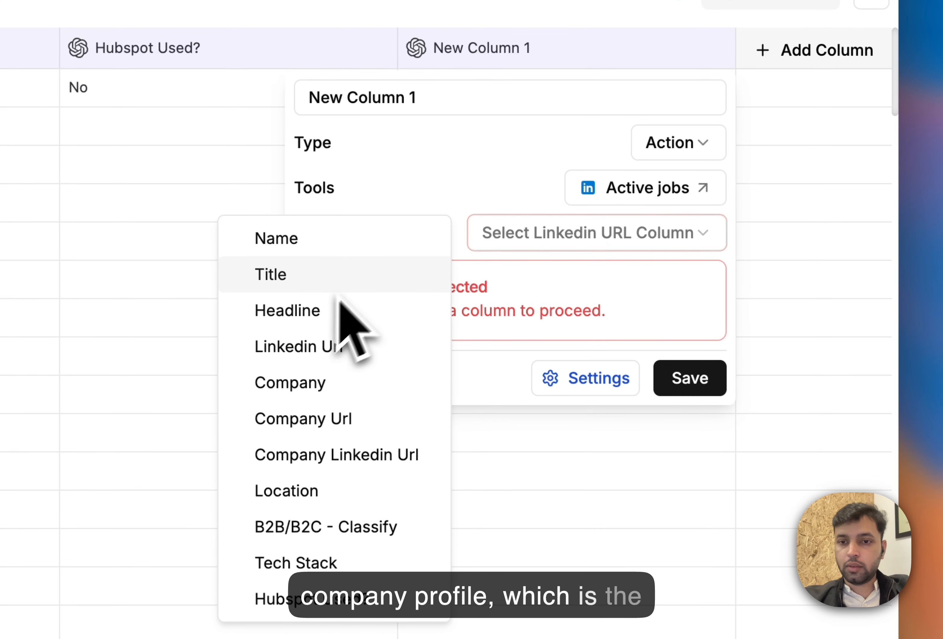
pyautogui.click(328, 454)
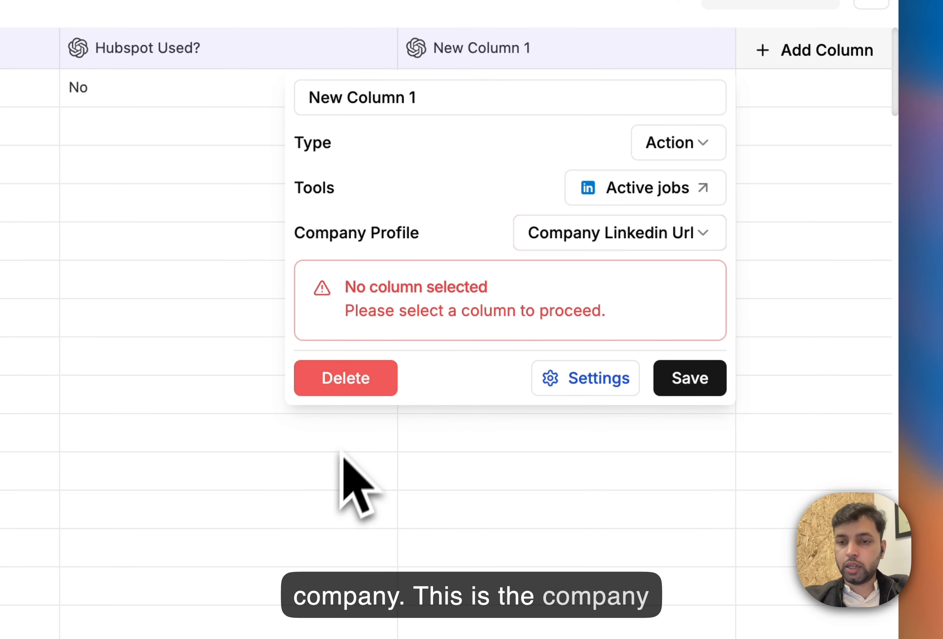
pyautogui.click(691, 291)
pyautogui.click(668, 424)
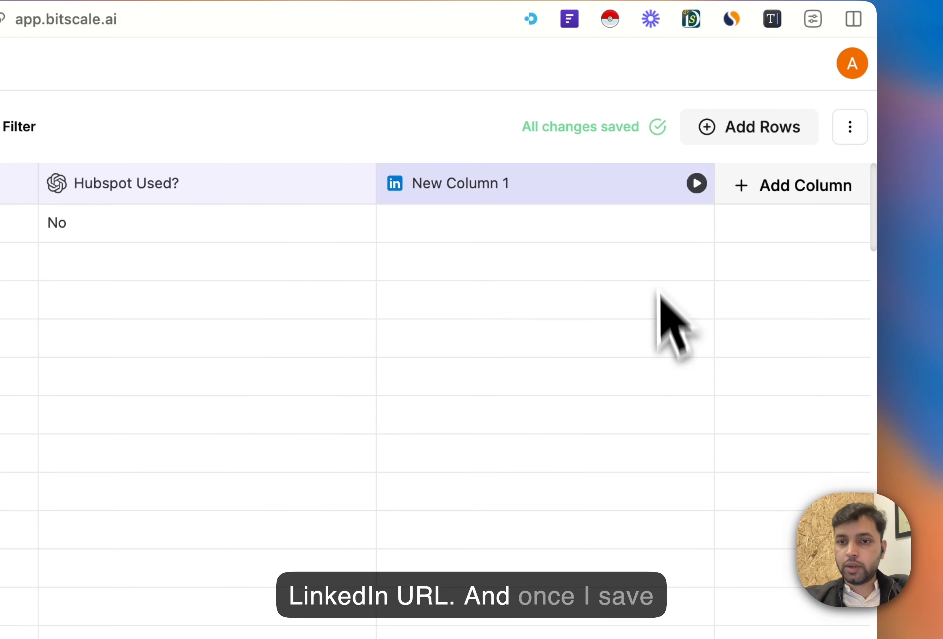
# Step: Rename the new LinkedIn column "Active Jobs" and save it
pyautogui.click(506, 190)
pyautogui.tripleClick(372, 232)
pyautogui.write('Ac')
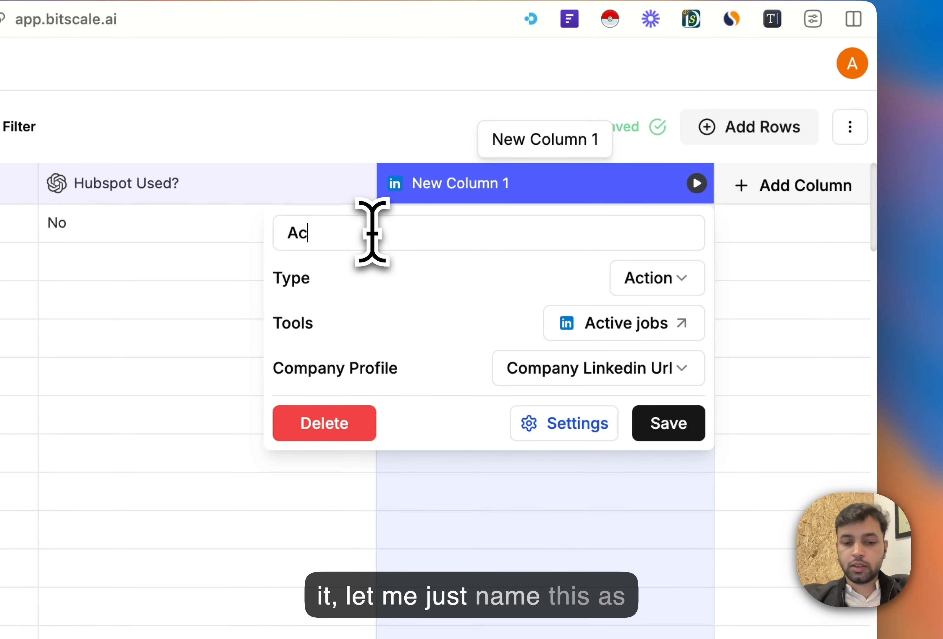
pyautogui.write('tive Jobs')
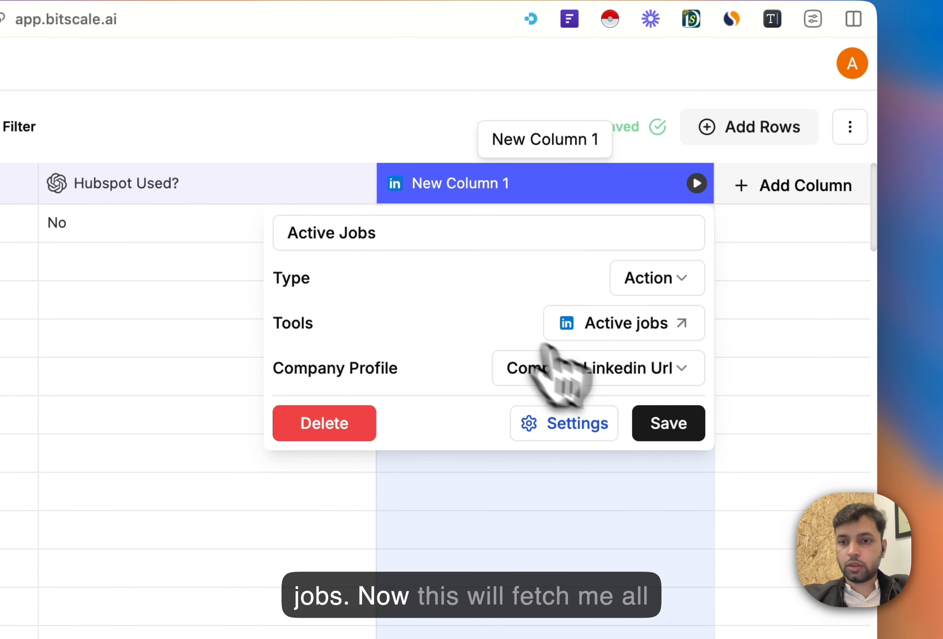
pyautogui.click(680, 431)
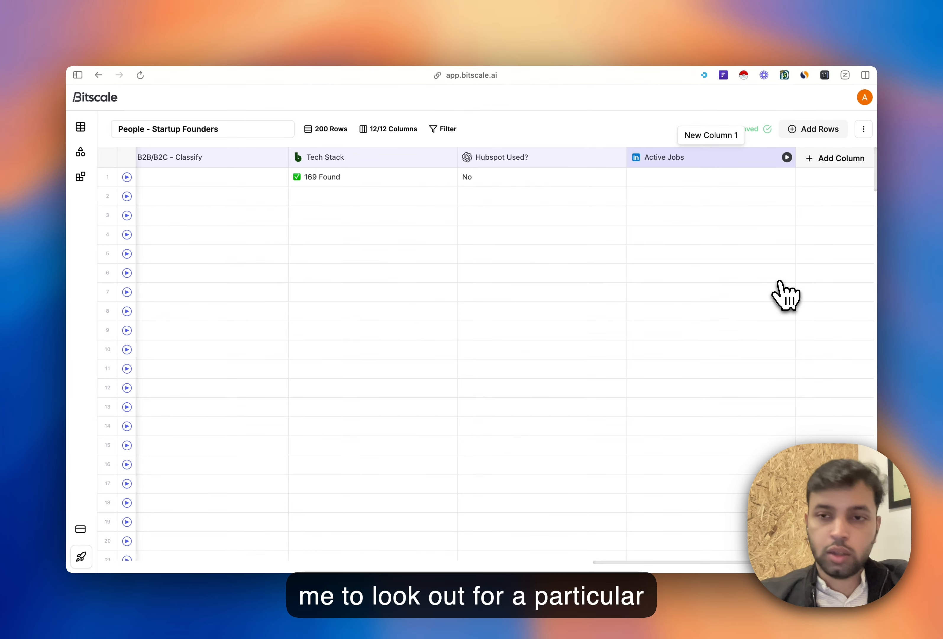
# Step: Run the Active Jobs enrichment on each of the first seven rows
pyautogui.click(788, 177)
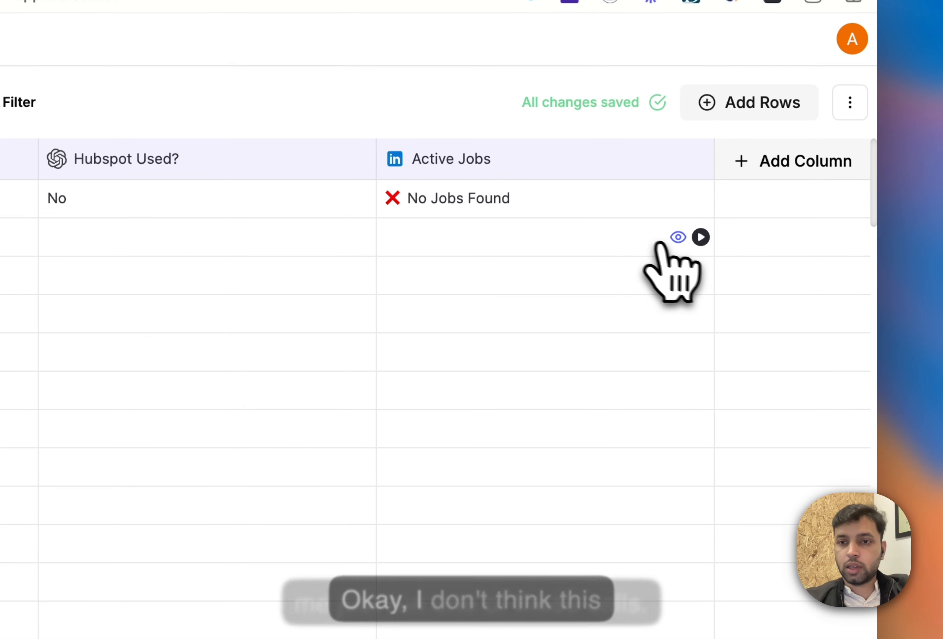
pyautogui.click(701, 237)
pyautogui.click(701, 275)
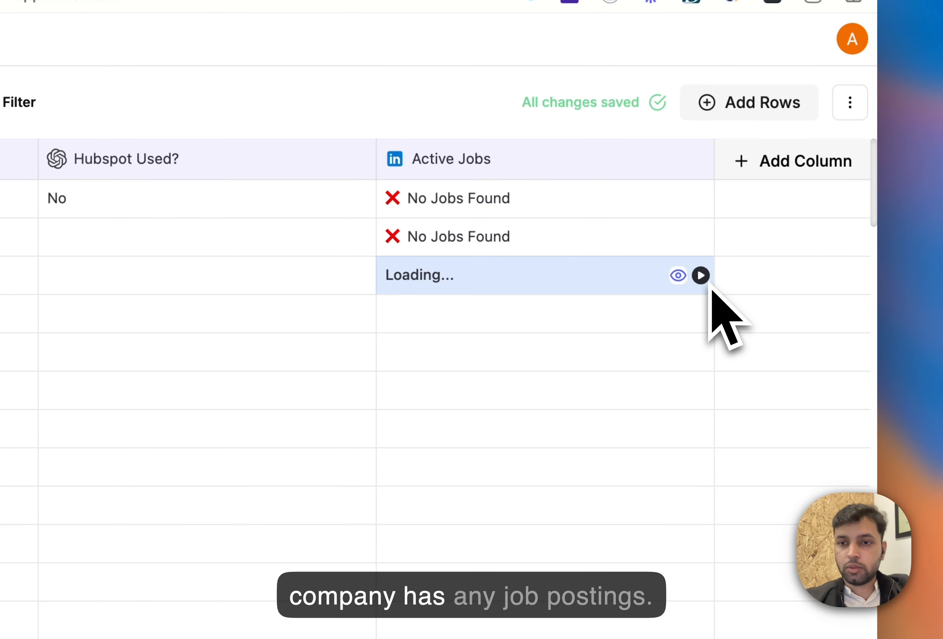
pyautogui.click(701, 313)
pyautogui.click(701, 353)
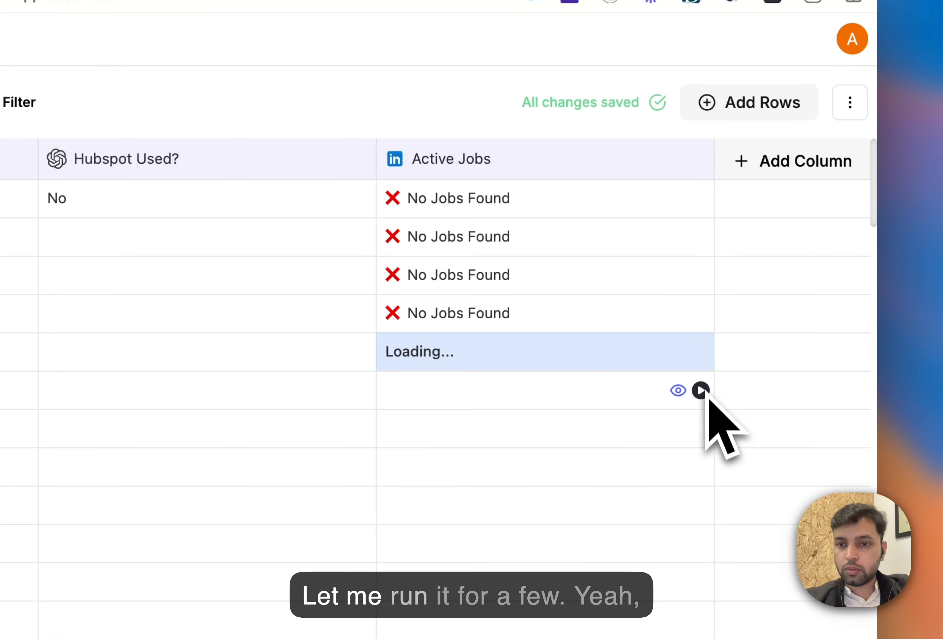
pyautogui.click(701, 391)
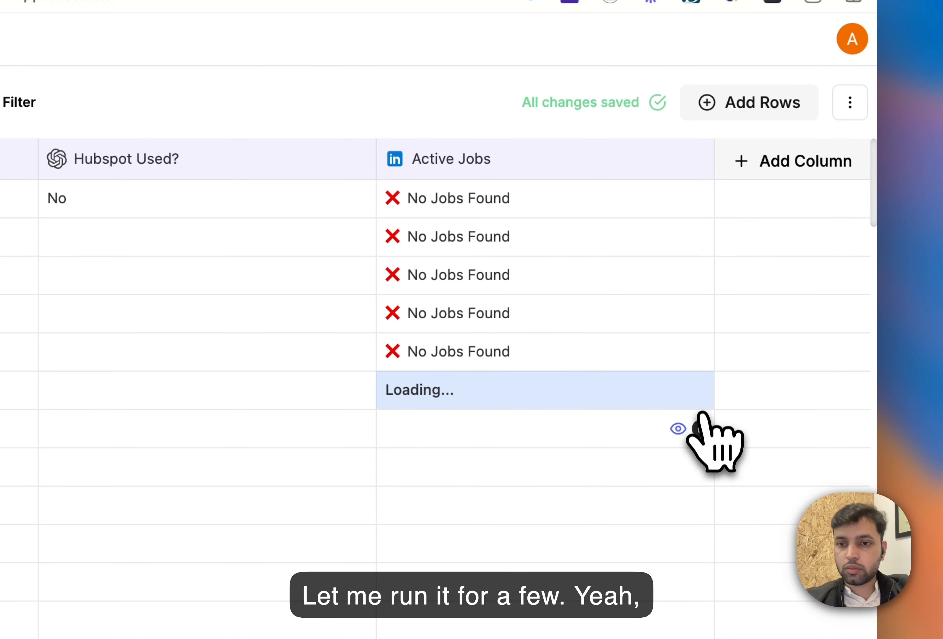
pyautogui.click(701, 429)
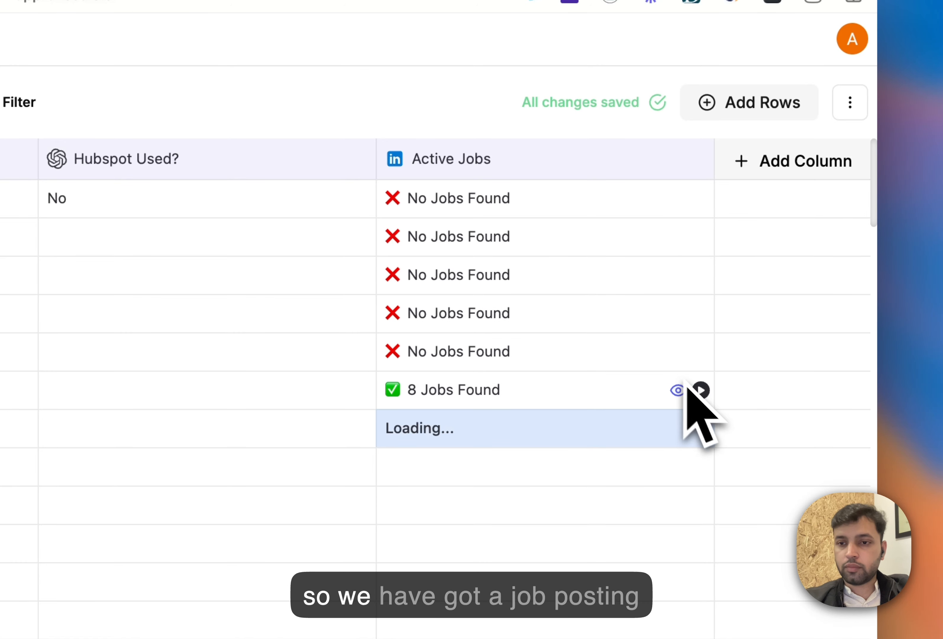
# Step: Examine the details of the first job posting in row 6's Active Jobs result, from applicants to title, and close the result
pyautogui.click(679, 389)
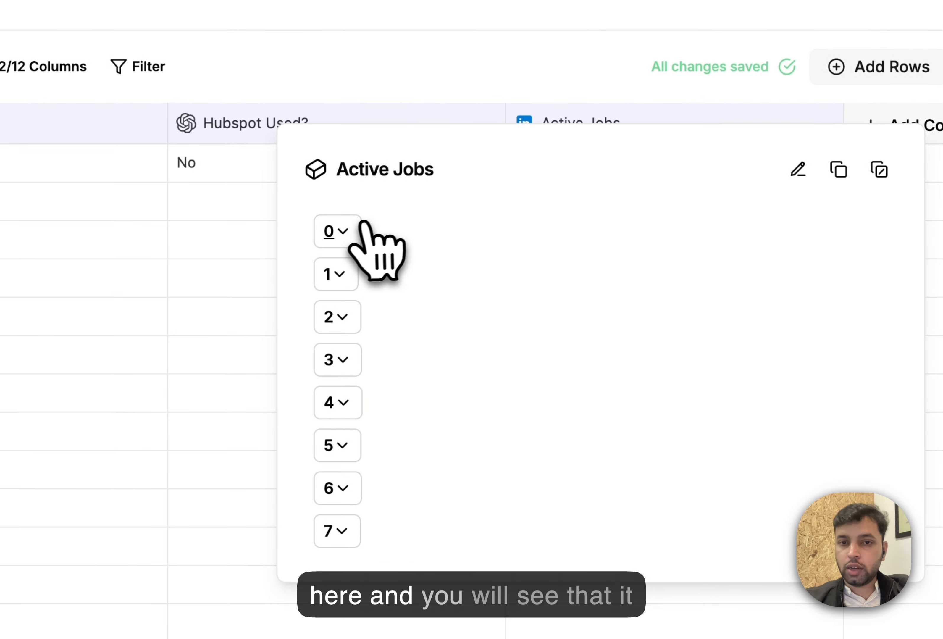
pyautogui.click(241, 257)
pyautogui.scroll(-5, 569, 398)
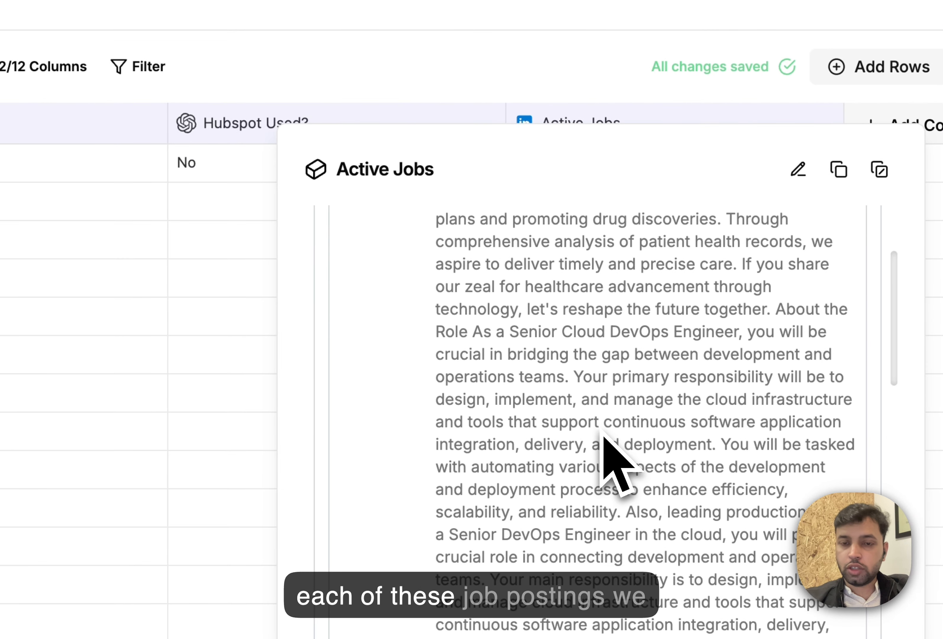
pyautogui.scroll(6, 602, 438)
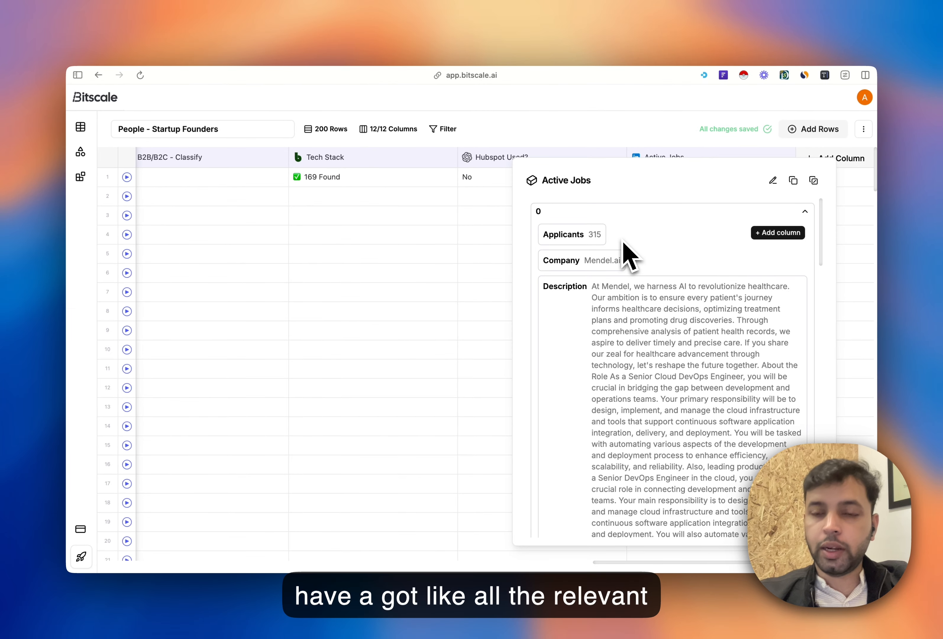
pyautogui.scroll(-15, 640, 310)
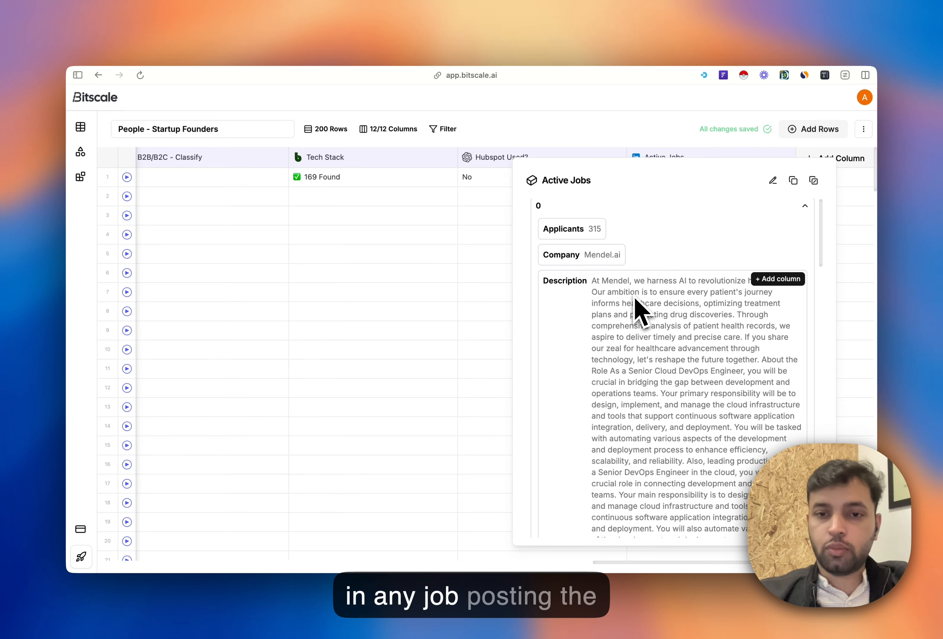
pyautogui.scroll(-10, 639, 310)
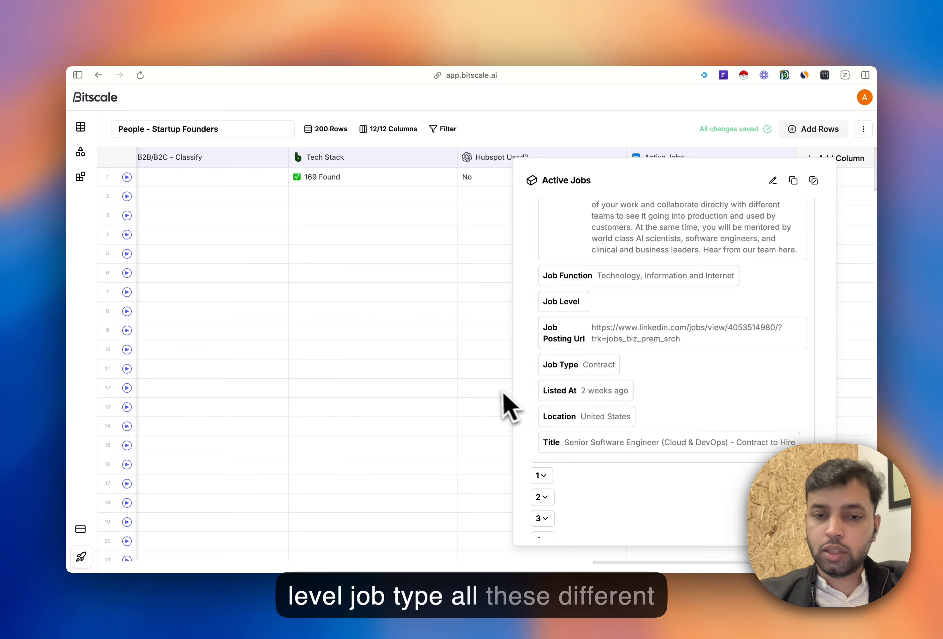
pyautogui.click(505, 407)
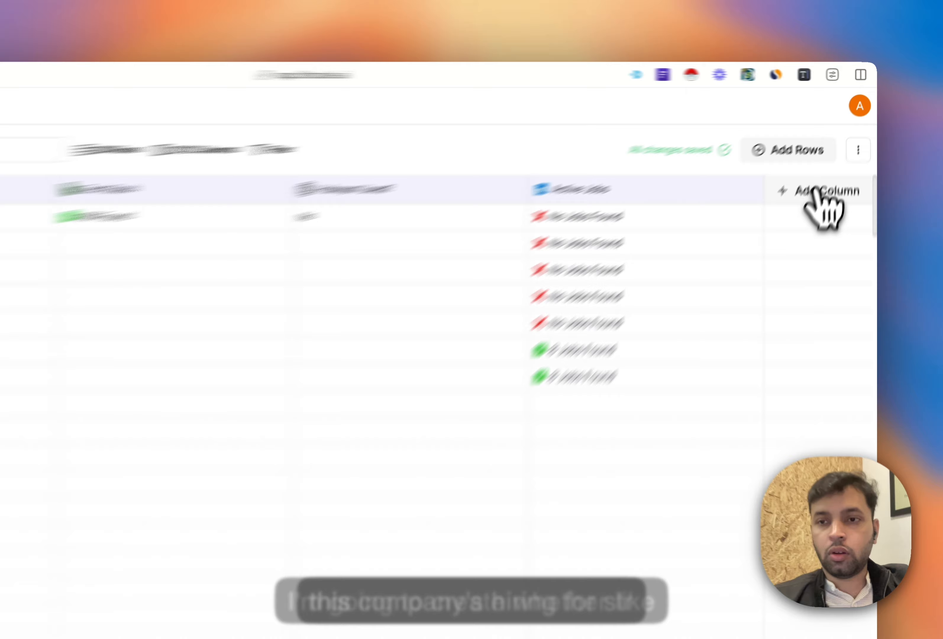
# Step: Add another action column that uses the GPT 4 Mini tool and name it "SDR Hiring?"
pyautogui.click(836, 159)
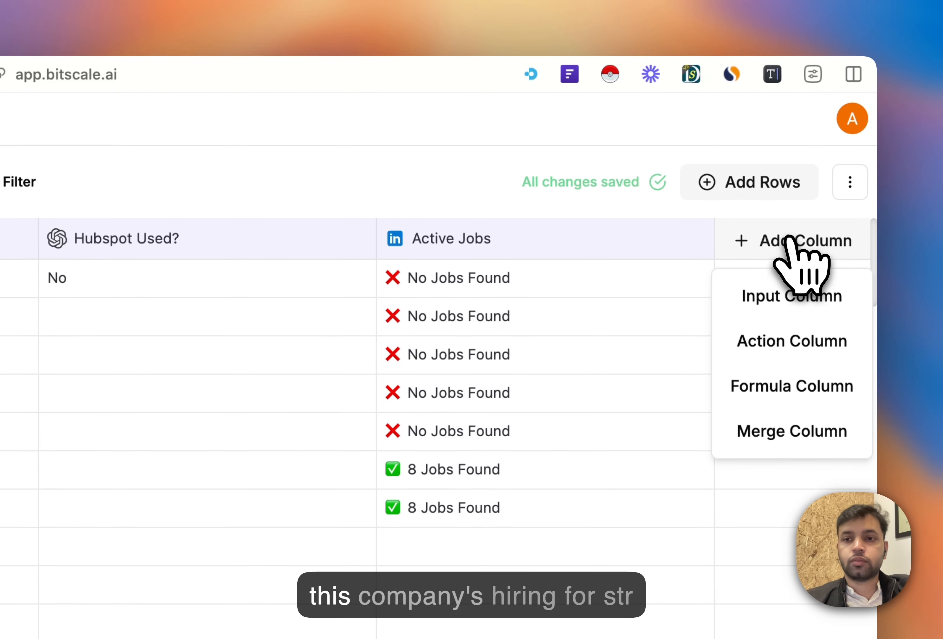
pyautogui.click(785, 340)
pyautogui.click(448, 240)
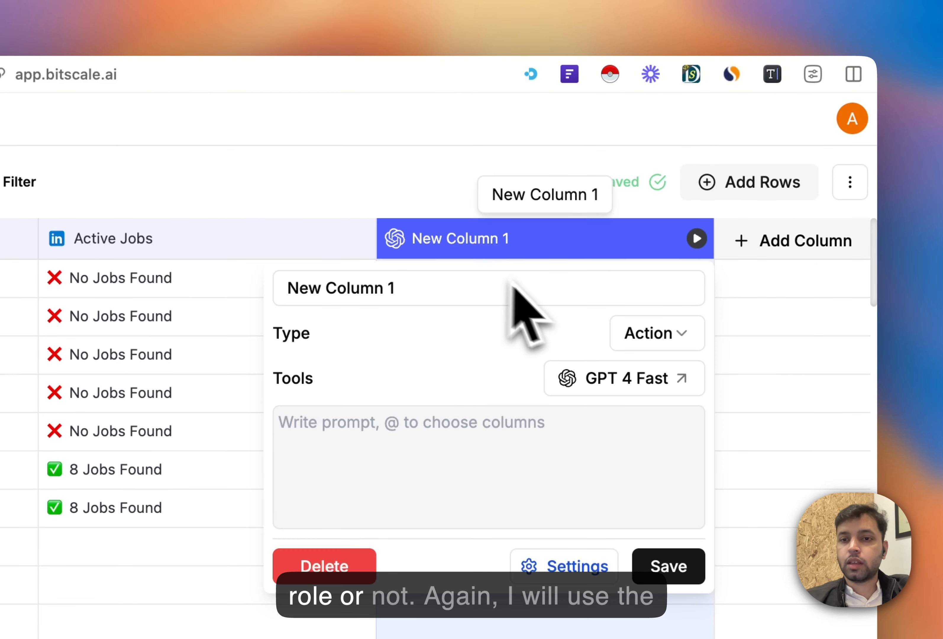
pyautogui.click(624, 378)
pyautogui.click(443, 353)
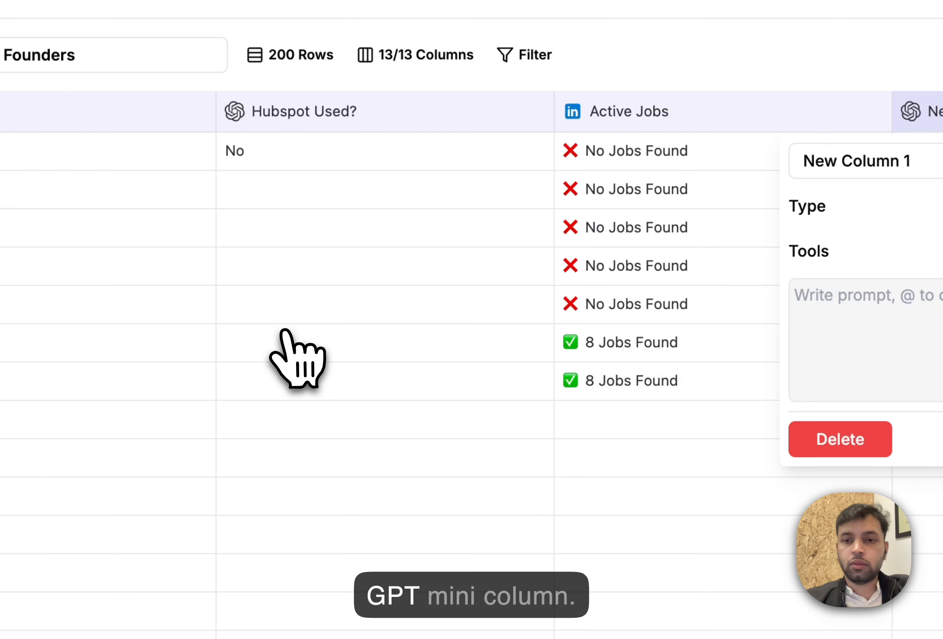
pyautogui.tripleClick(587, 252)
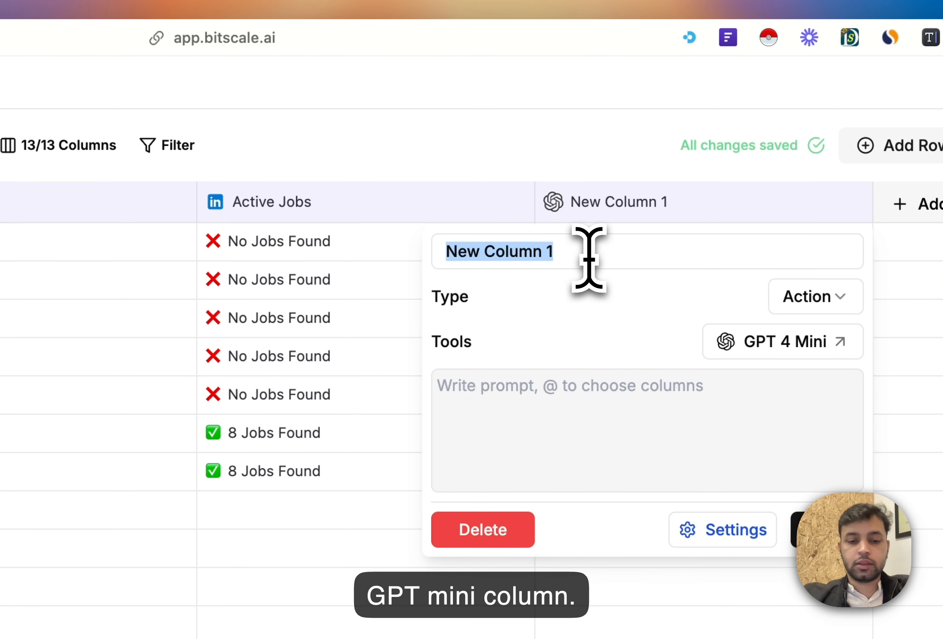
pyautogui.write('SD')
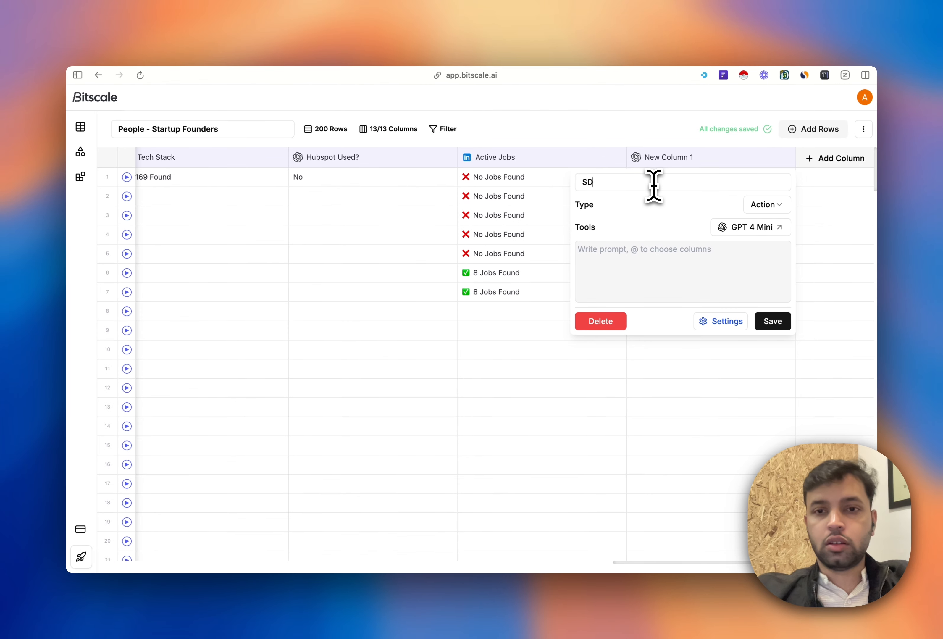
# Step: Write the prompt "Based on the recent linkedin posts of this company, determine if this company is hiring for a Sales Development Representative or Sales Ops roles."
pyautogui.click(684, 251)
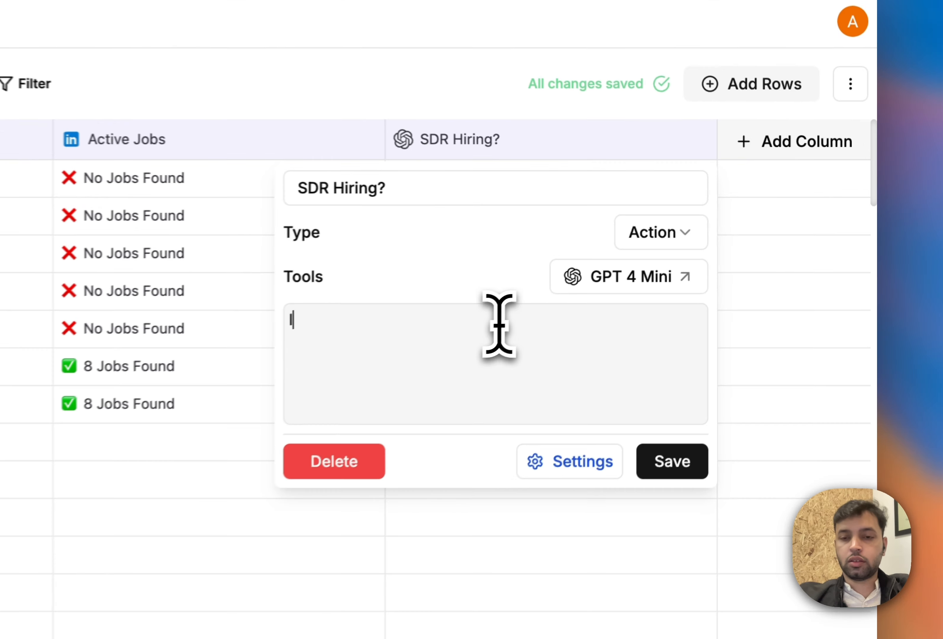
pyautogui.write('Based on the r')
pyautogui.write('ecent linkedin posts of this compa')
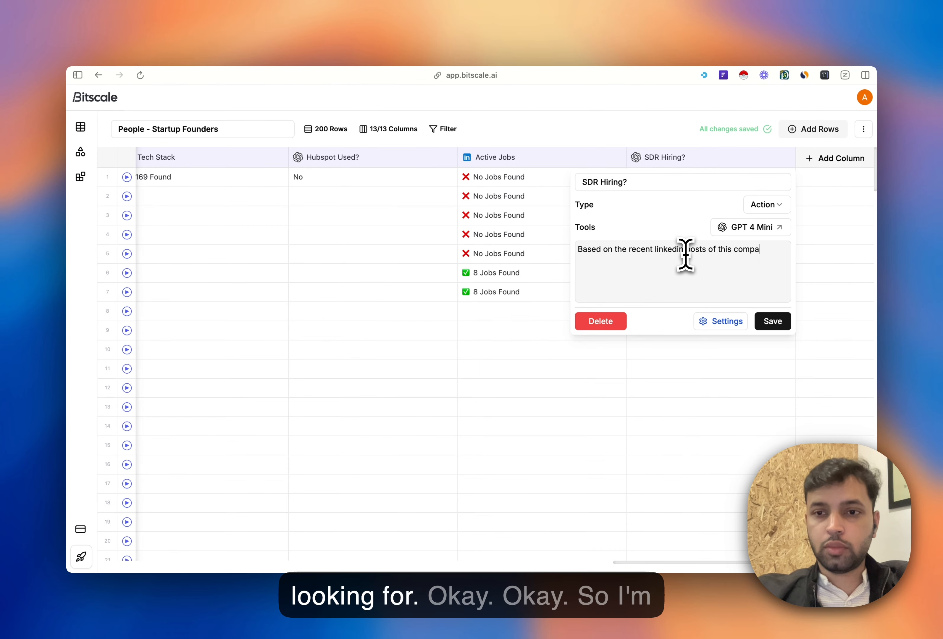
pyautogui.write('ny, determin')
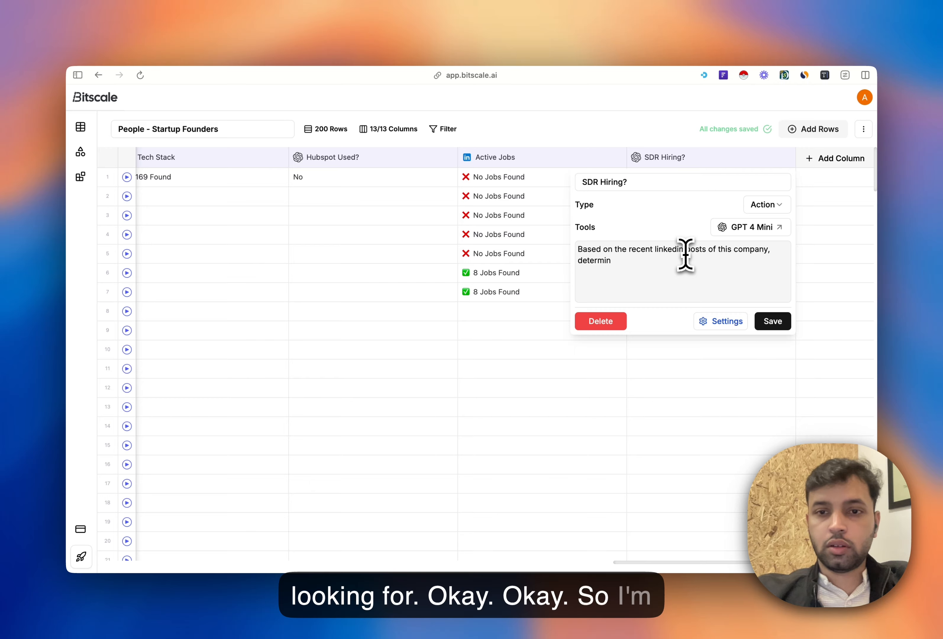
pyautogui.write('e if this company is hiring for a Sales Development')
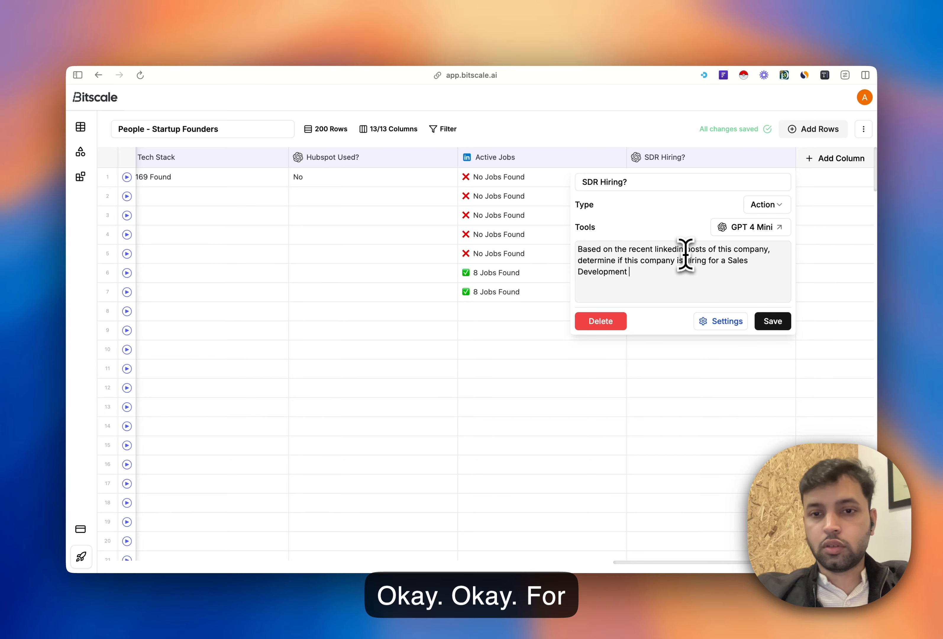
pyautogui.write('Re')
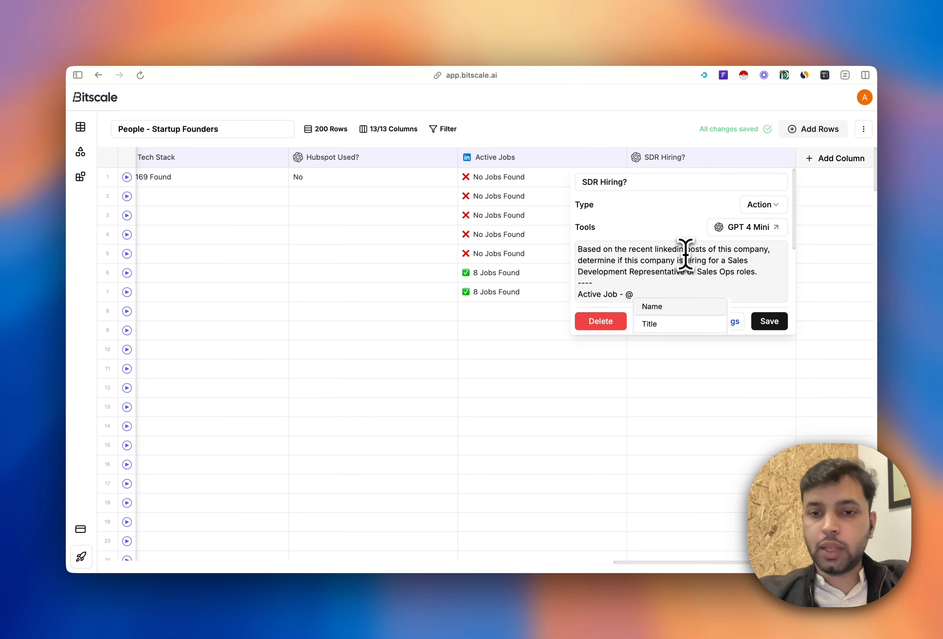
# Step: Finish the prompt with a reference to the Active Jobs column and the line "Output only yes or no and nothing else."
pyautogui.write('ctive')
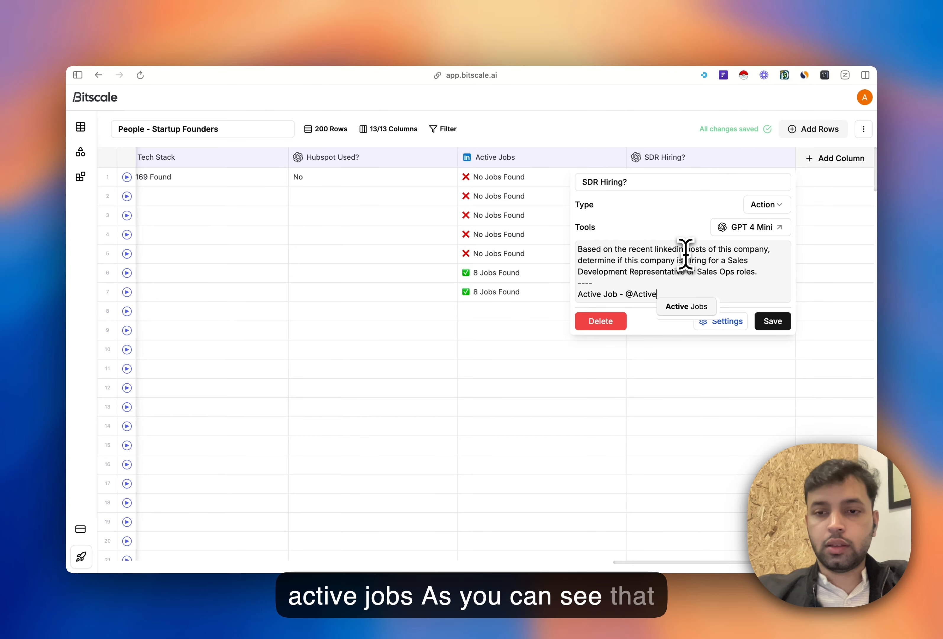
pyautogui.press('Return')
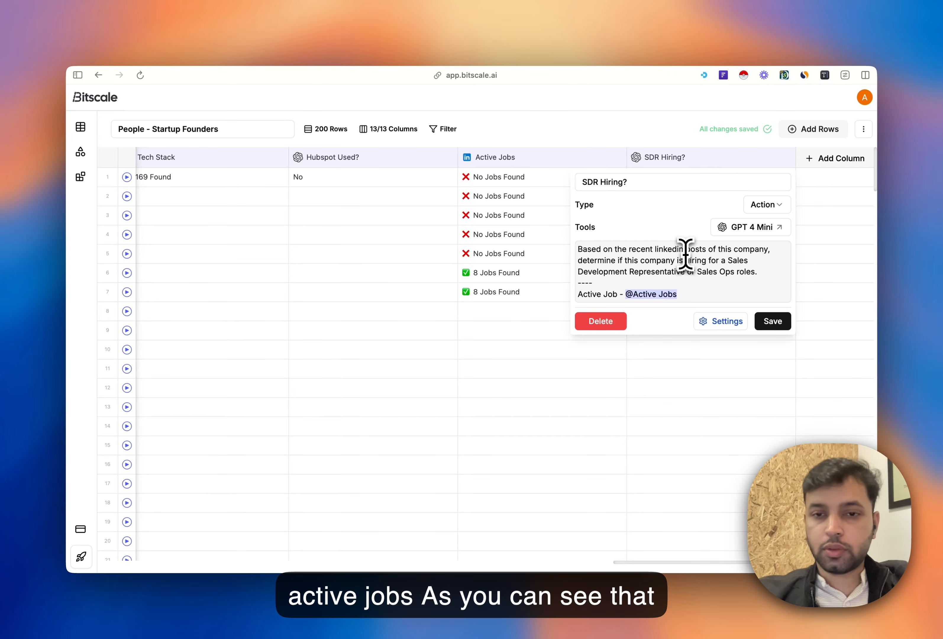
pyautogui.press('Return')
pyautogui.press('Return')
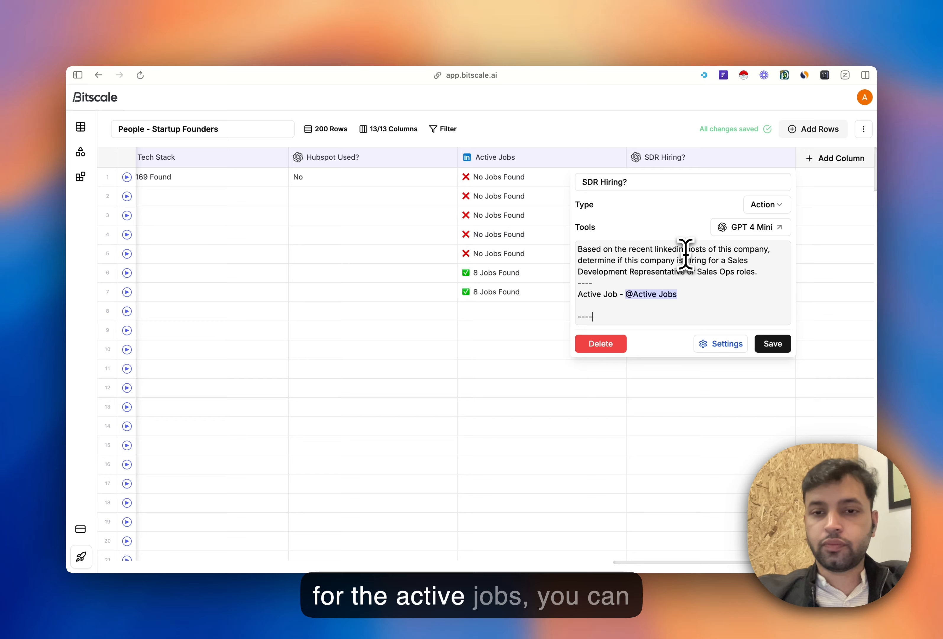
pyautogui.press('Return')
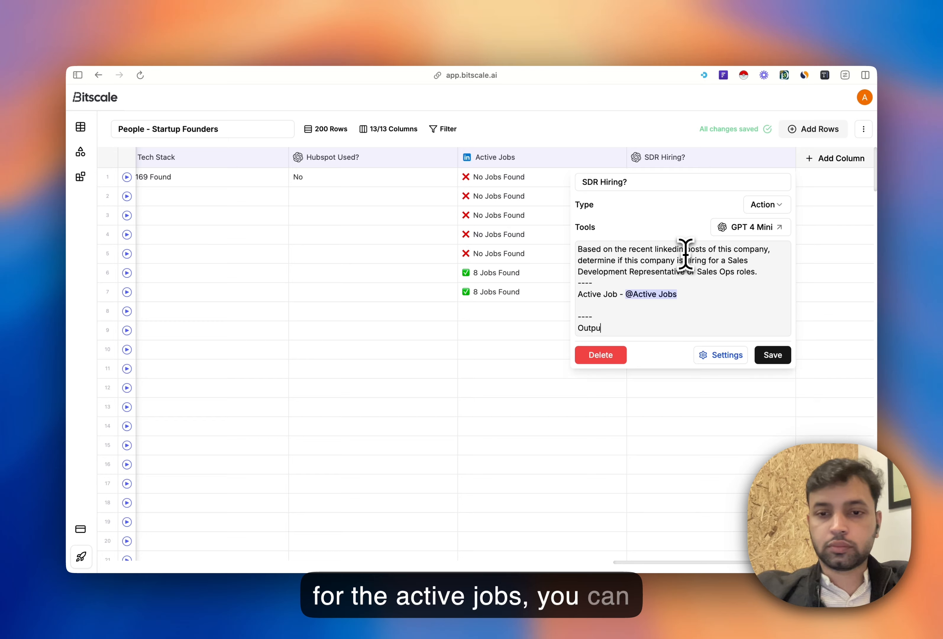
pyautogui.write('Output only yes or no and nothing else.')
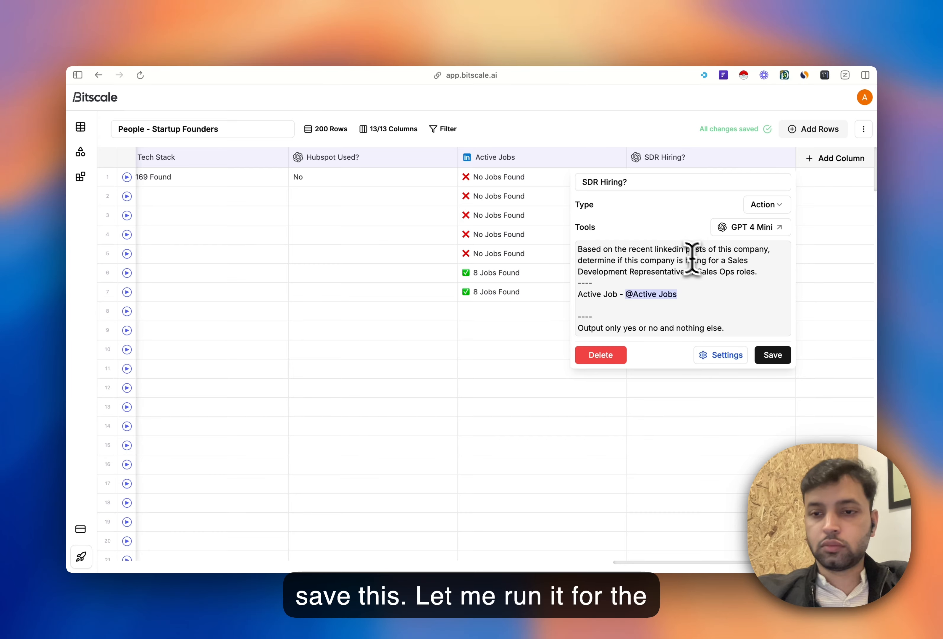
# Step: Save the SDR Hiring? column and run it for the first 10 rows
pyautogui.click(774, 354)
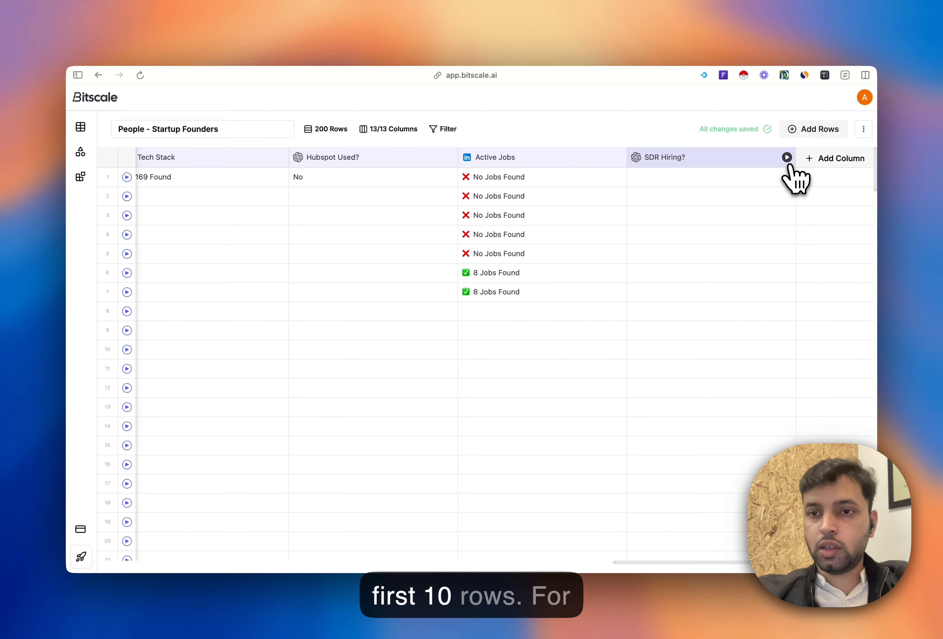
pyautogui.click(788, 161)
pyautogui.click(684, 184)
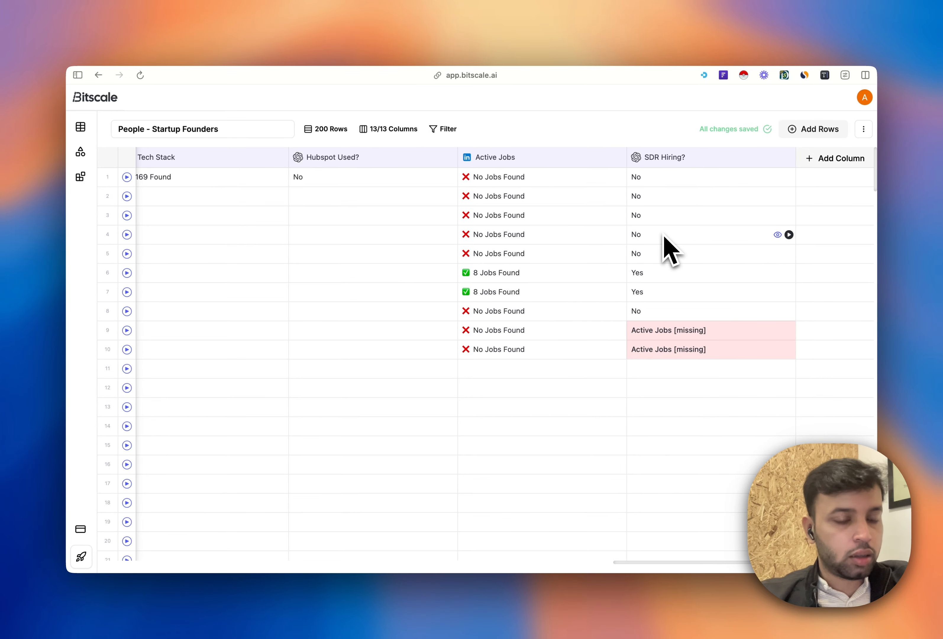
# Step: Add another action column after SDR Hiring? and open its configuration
pyautogui.hscroll(-5, 400, 269)
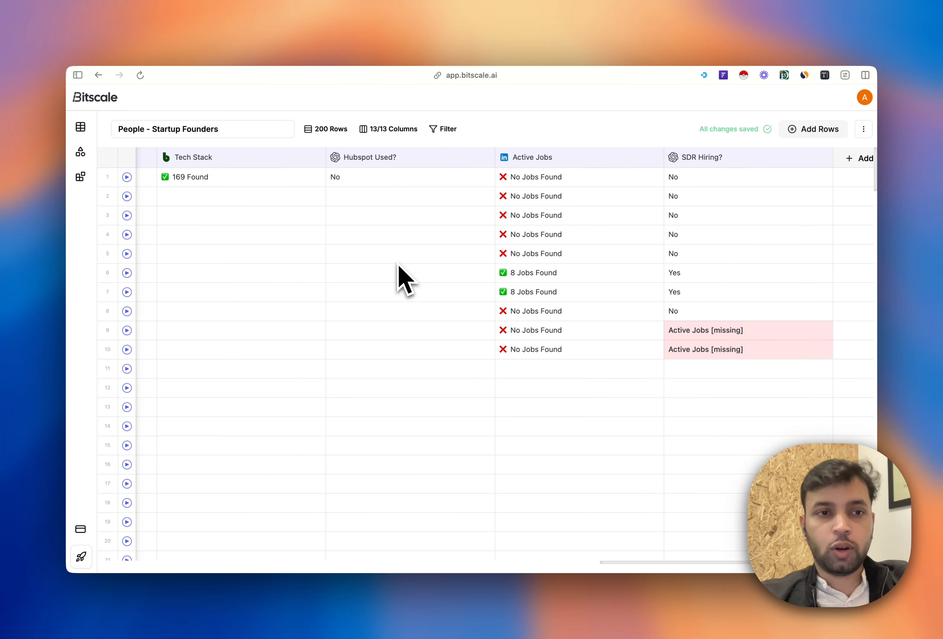
pyautogui.hscroll(-4, 400, 267)
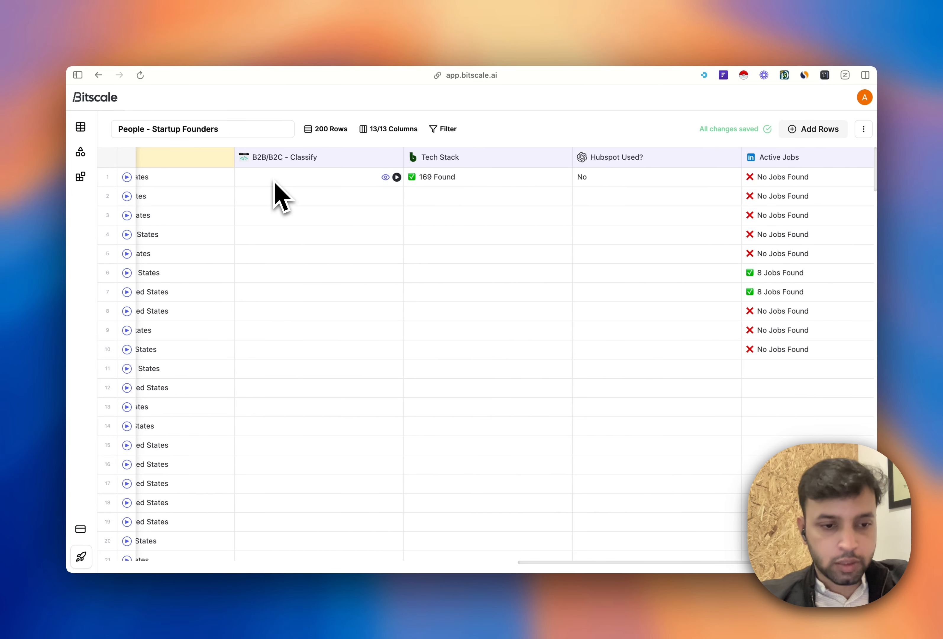
pyautogui.hscroll(10, 622, 196)
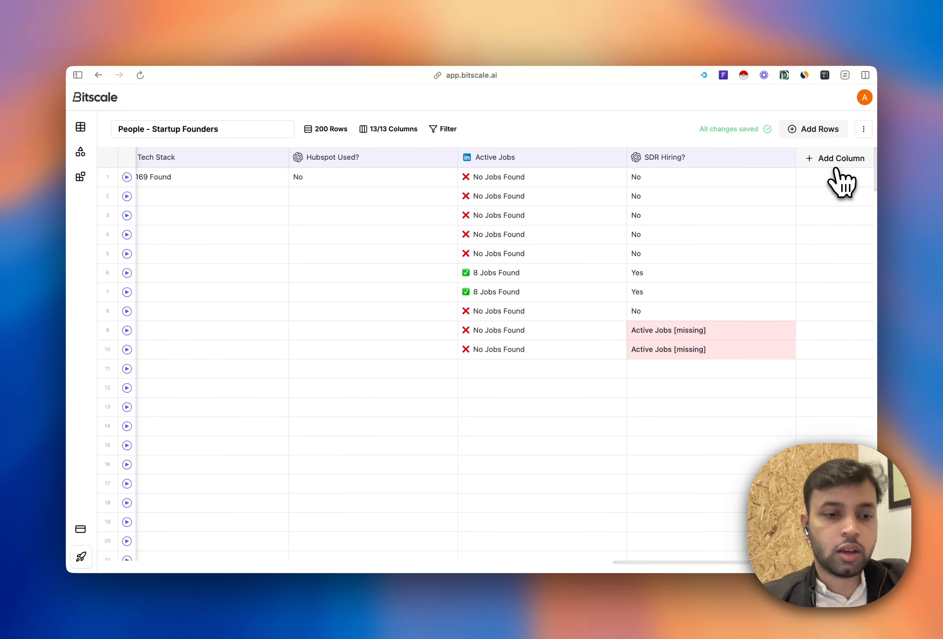
pyautogui.click(841, 183)
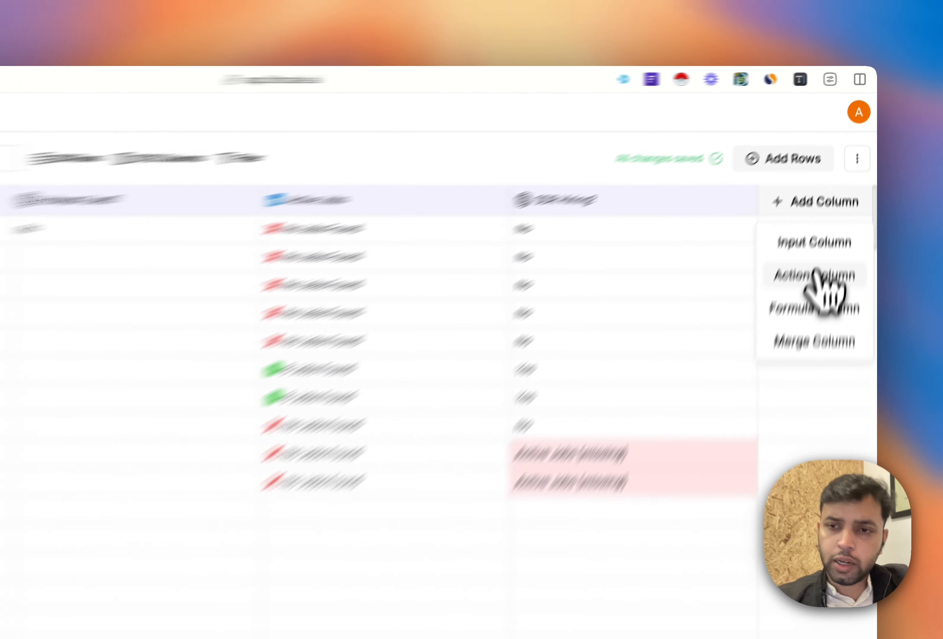
pyautogui.click(837, 209)
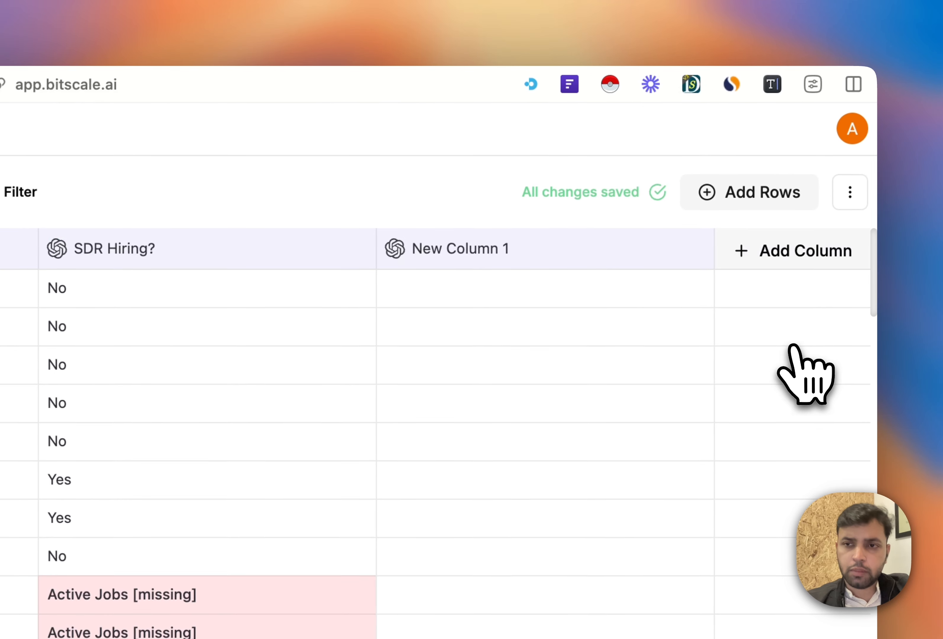
pyautogui.click(454, 246)
pyautogui.tripleClick(479, 301)
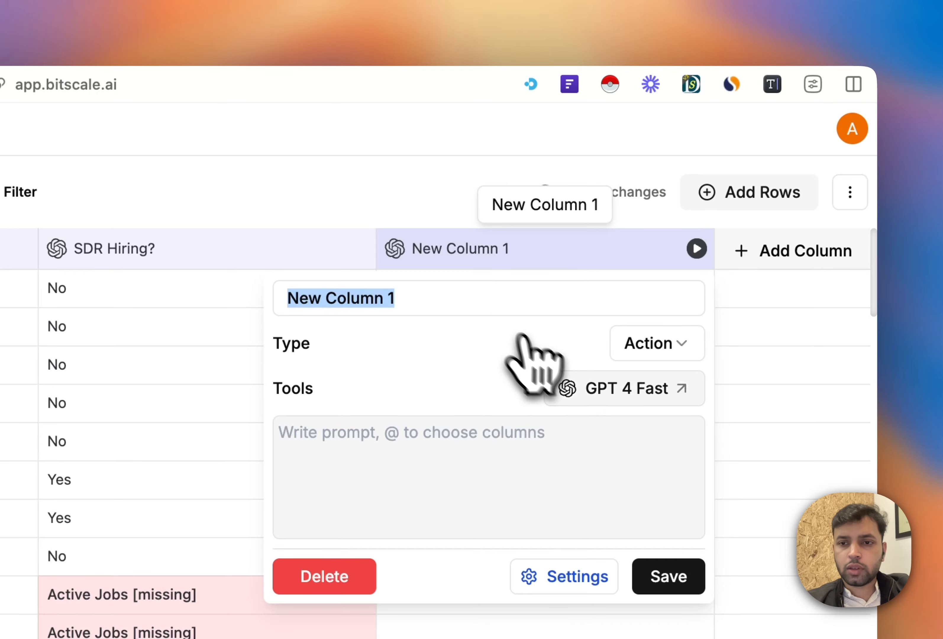
# Step: Give the new column the LinkedIn Enrich person sales tool, use Linkedin Url as the person profile, and save it
pyautogui.click(623, 388)
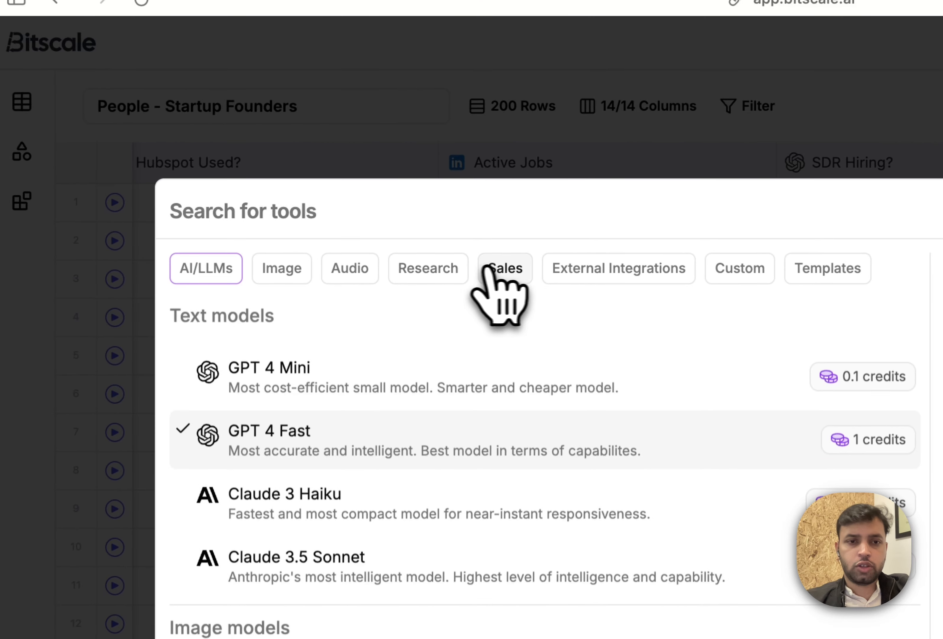
pyautogui.click(465, 269)
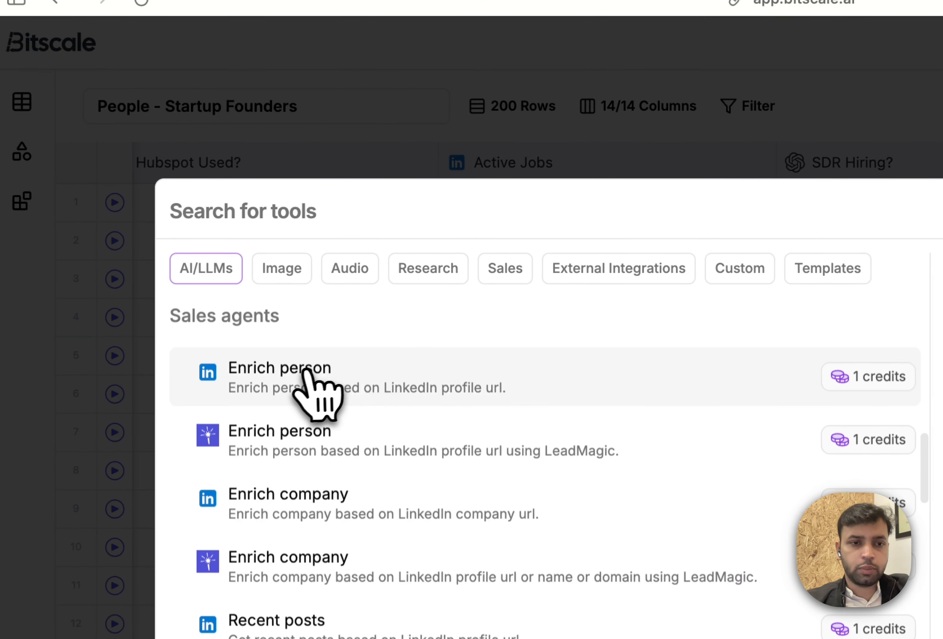
pyautogui.click(303, 377)
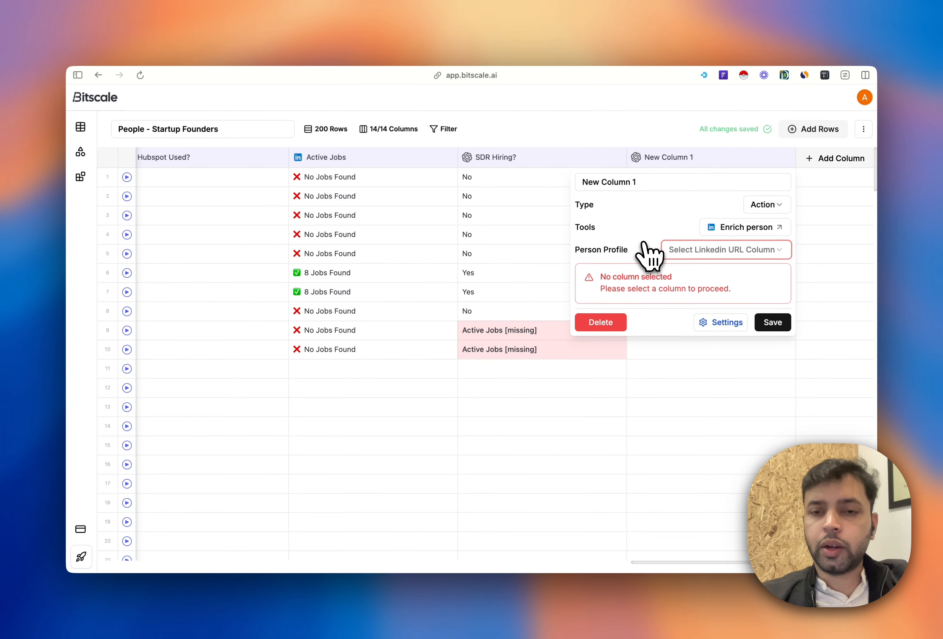
pyautogui.click(723, 251)
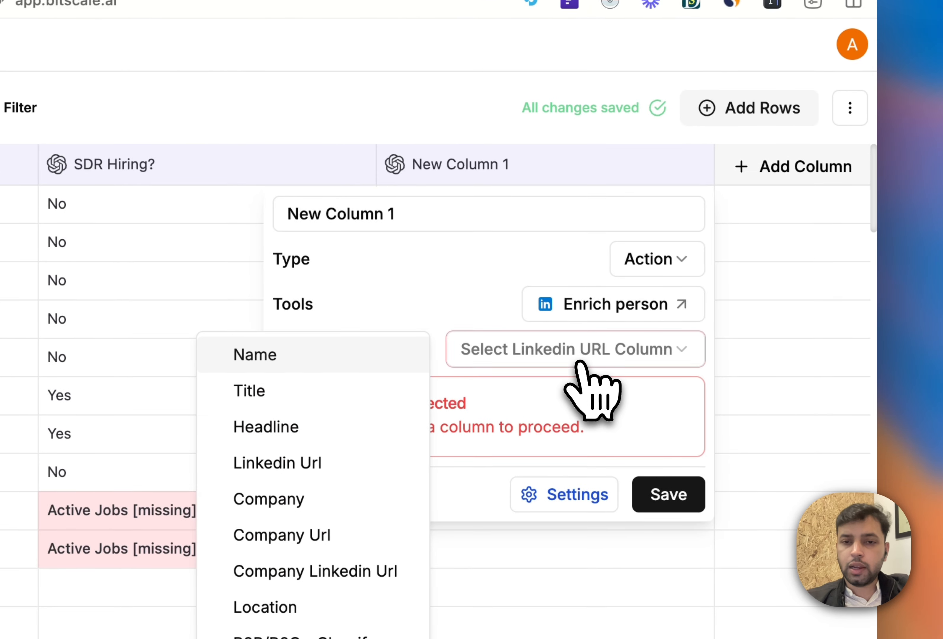
pyautogui.click(297, 464)
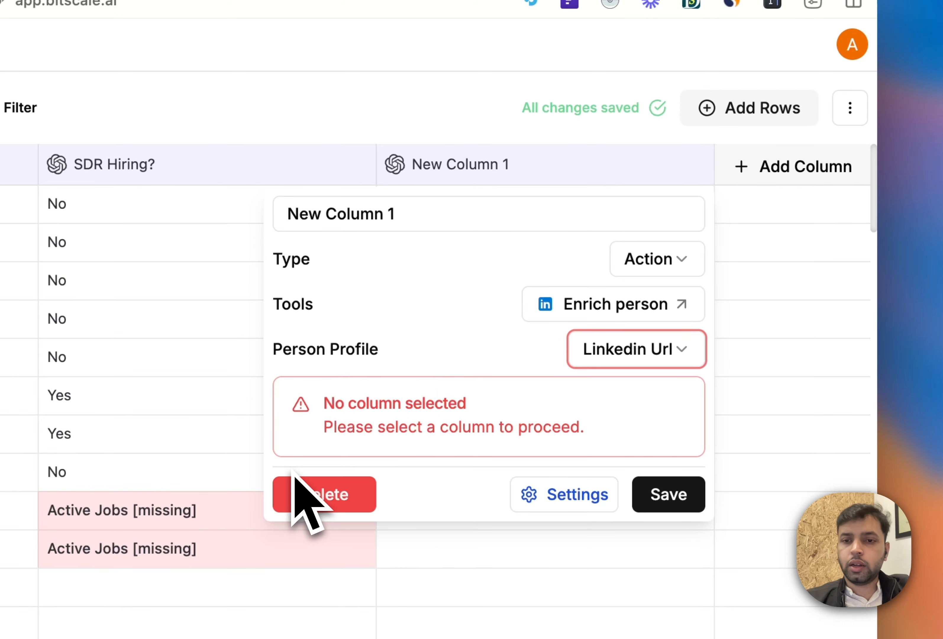
pyautogui.click(667, 420)
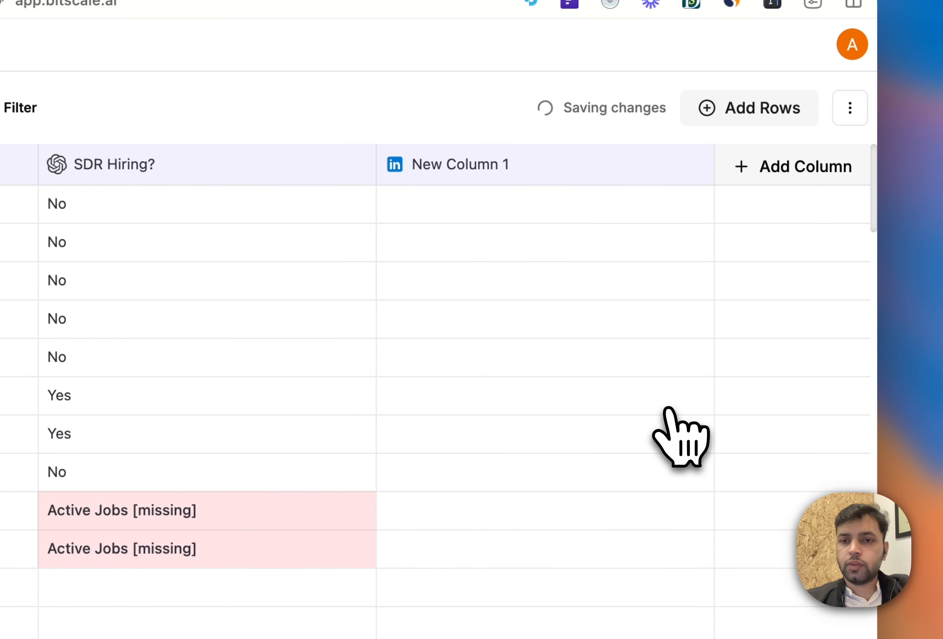
# Step: Rename the Enrich person column "Person Linkedin Profile" and run it on each of the first two rows
pyautogui.click(490, 165)
pyautogui.tripleClick(423, 200)
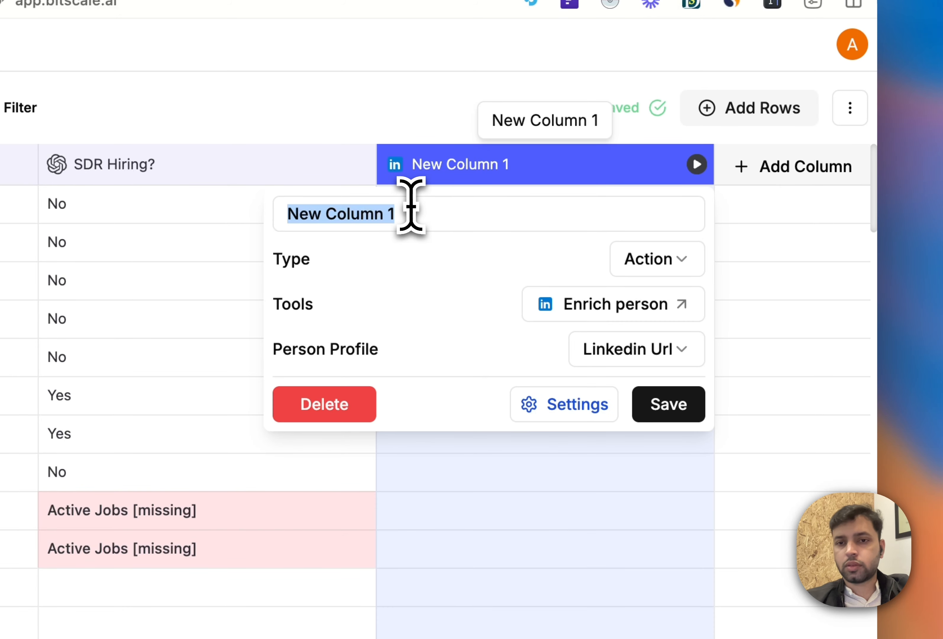
pyautogui.write('Person ')
pyautogui.write('Linke')
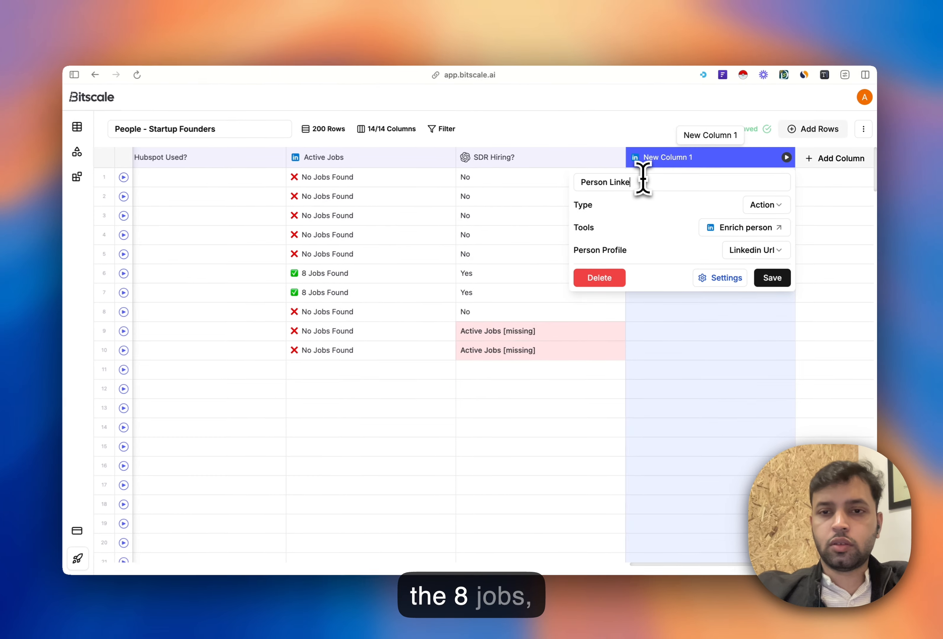
pyautogui.write('din Profile')
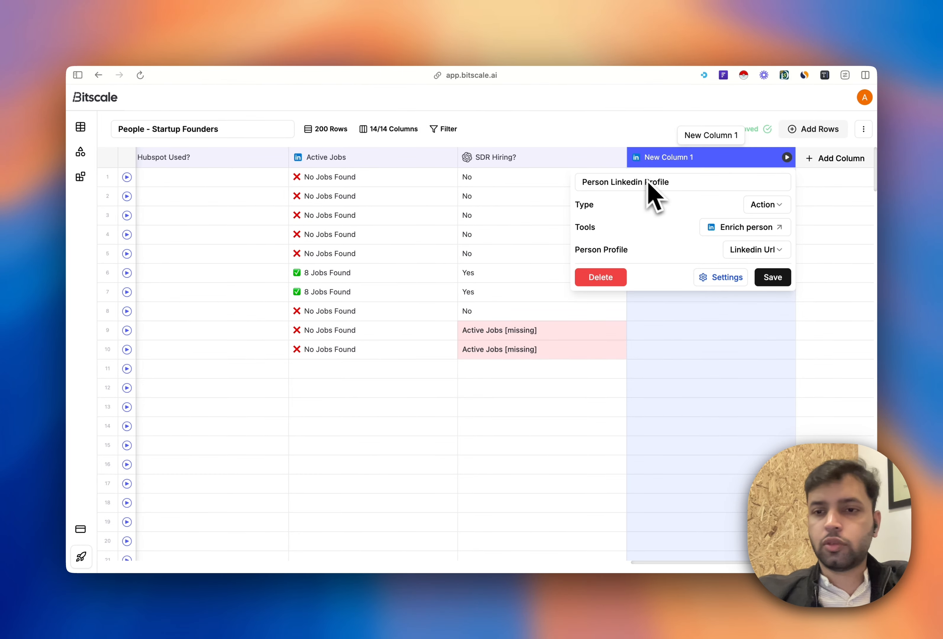
pyautogui.press('Return')
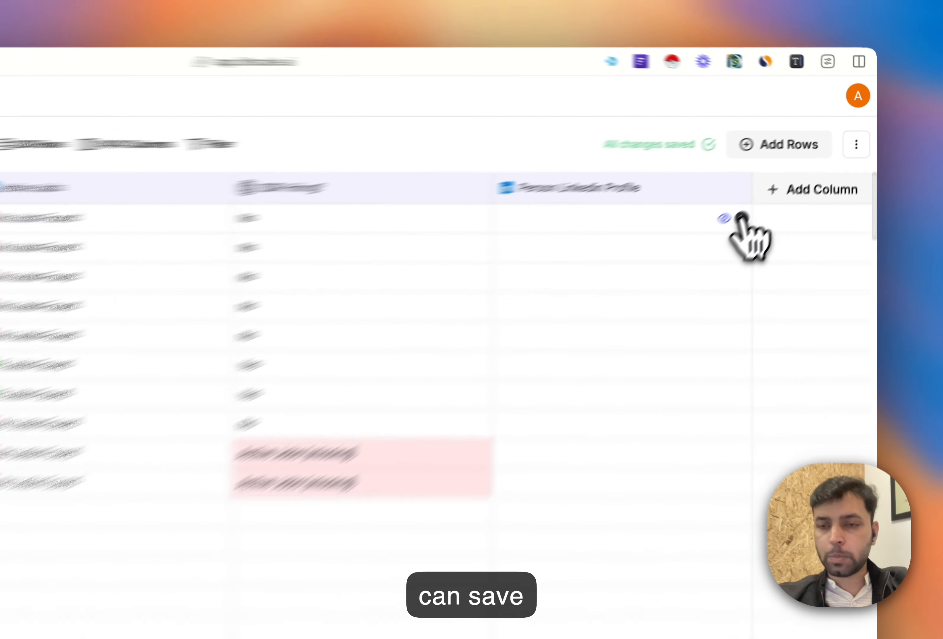
pyautogui.click(701, 220)
pyautogui.click(701, 291)
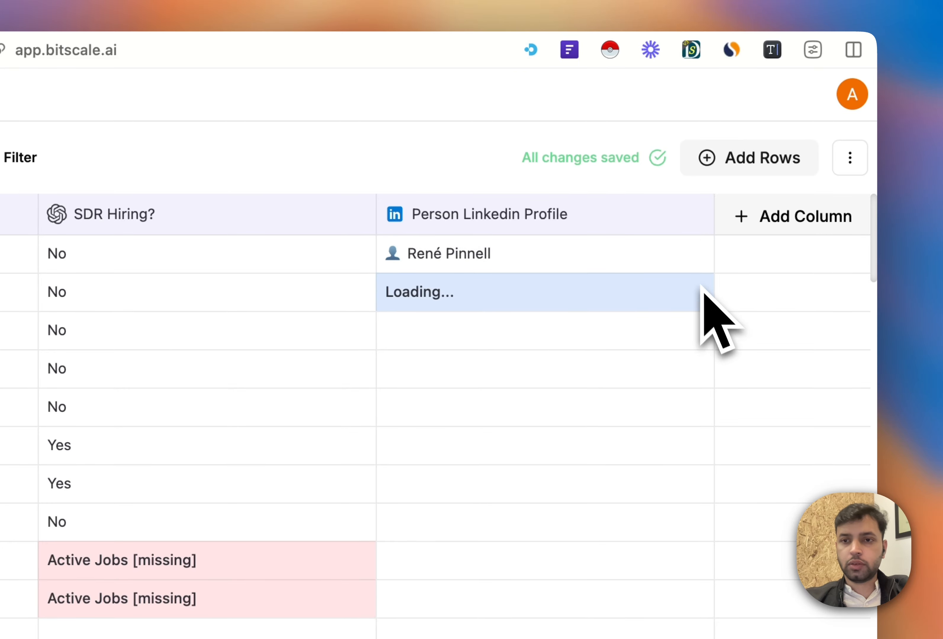
# Step: Examine all the fields of row 1's Person Linkedin Profile result and close it
pyautogui.click(678, 253)
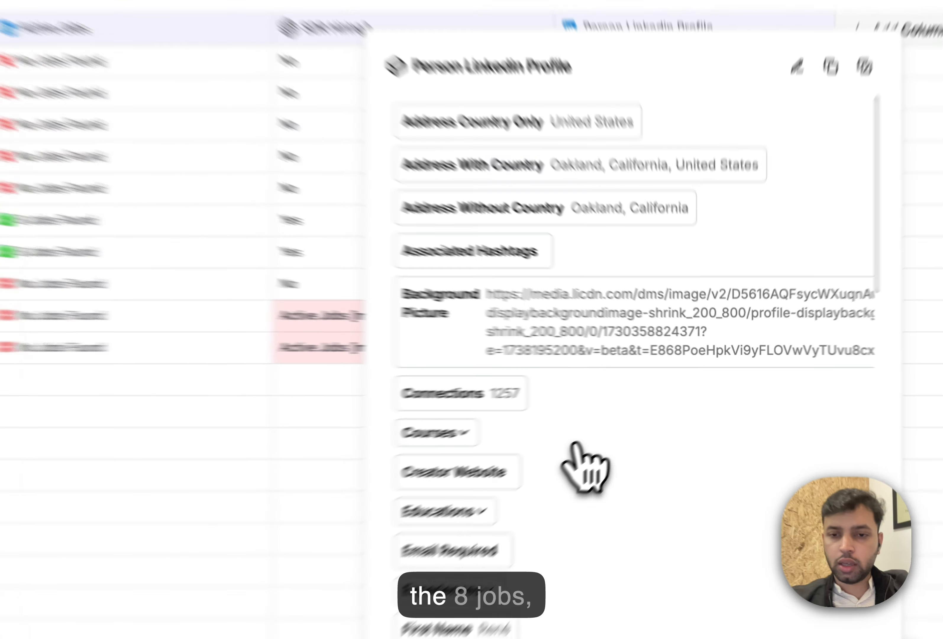
pyautogui.scroll(-2, 644, 407)
pyautogui.scroll(-10, 648, 420)
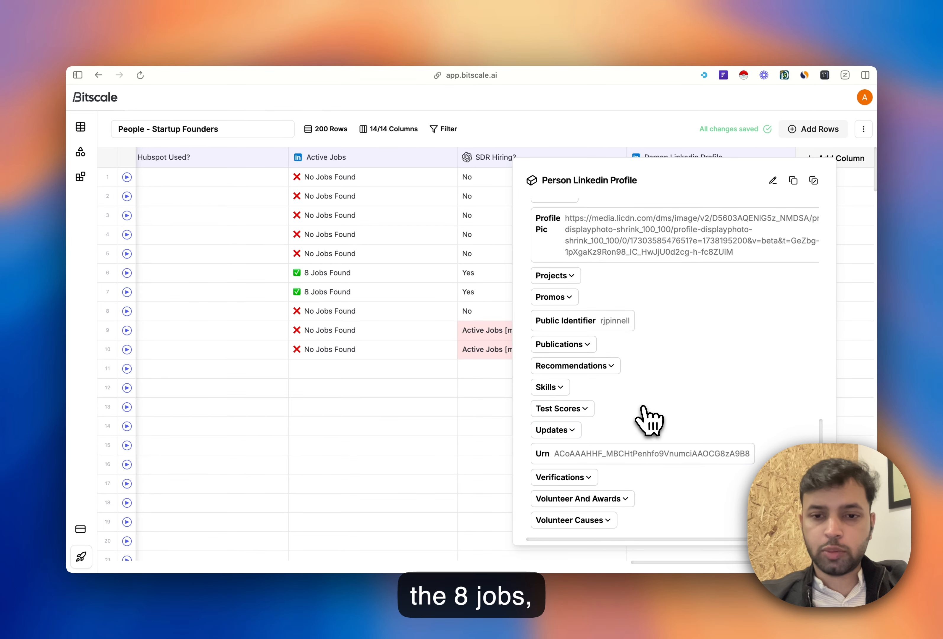
pyautogui.scroll(10, 650, 422)
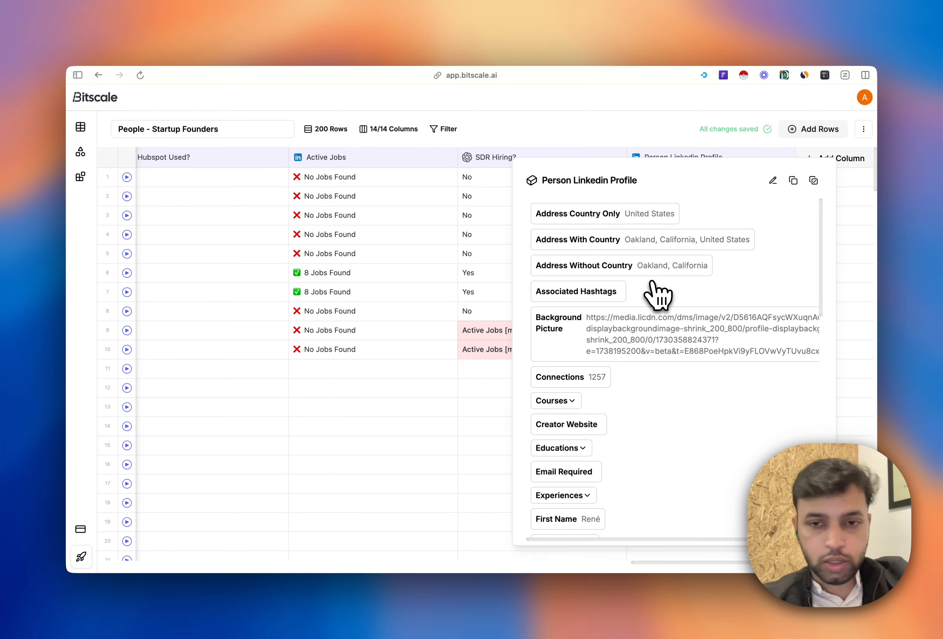
pyautogui.click(484, 432)
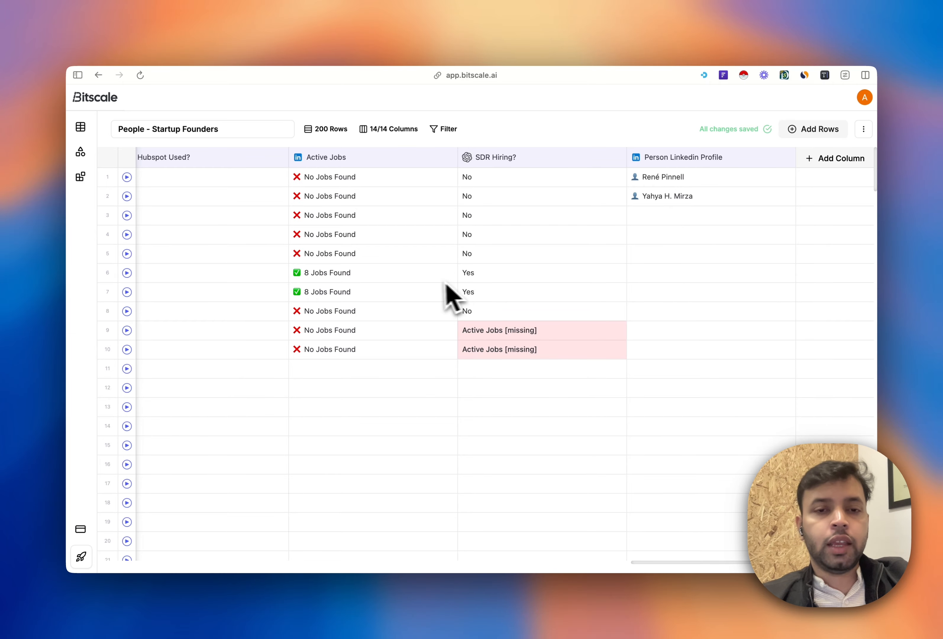
pyautogui.hscroll(-5, 411, 294)
pyautogui.hscroll(-5, 407, 291)
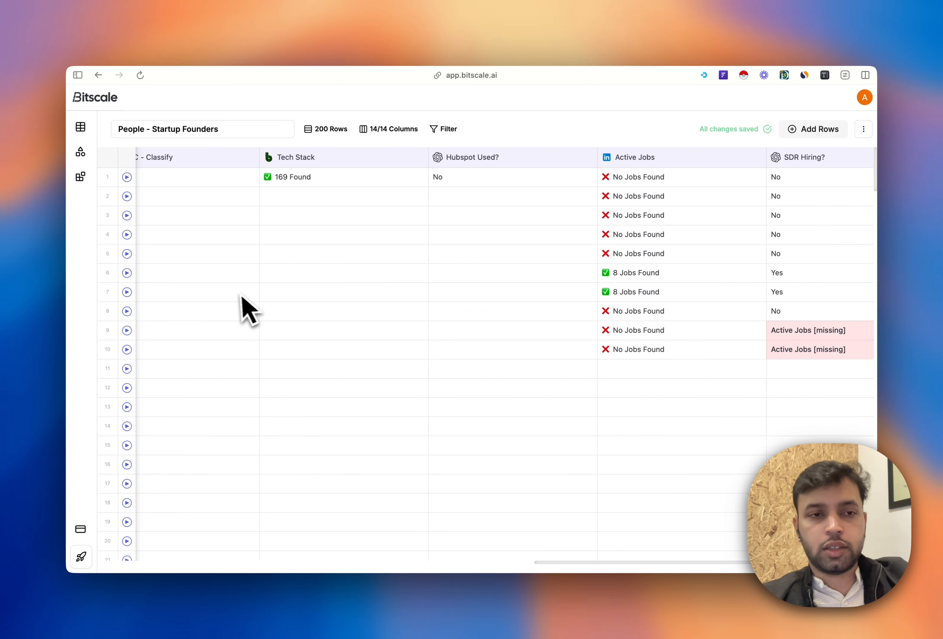
pyautogui.hscroll(10, 393, 295)
pyautogui.click(682, 163)
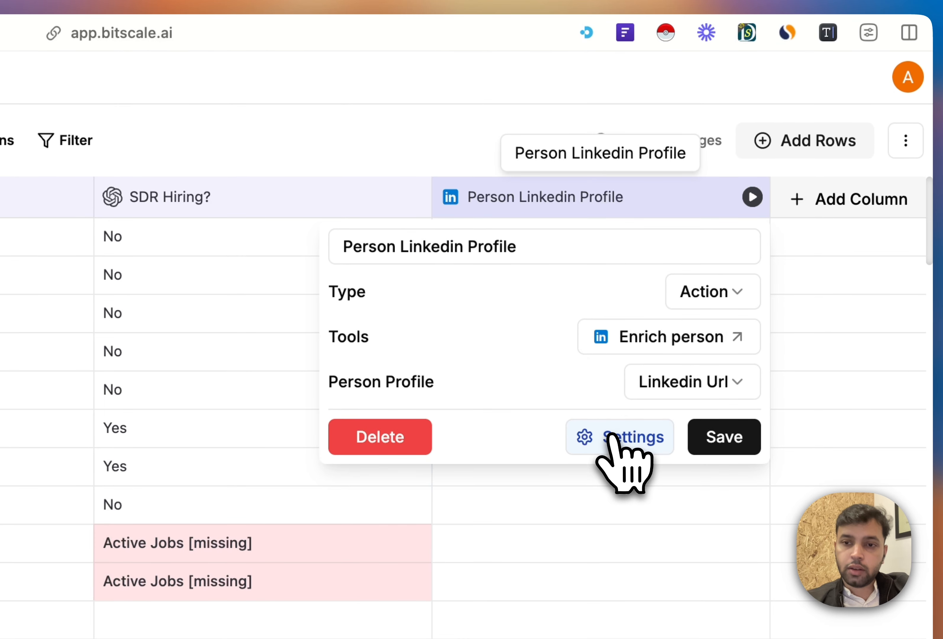
pyautogui.click(610, 436)
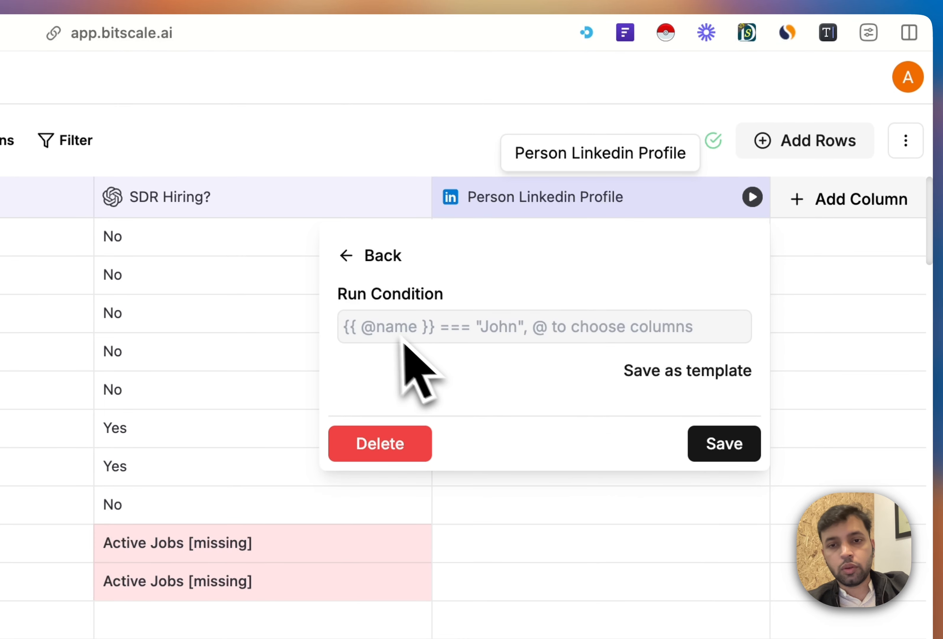
pyautogui.click(451, 329)
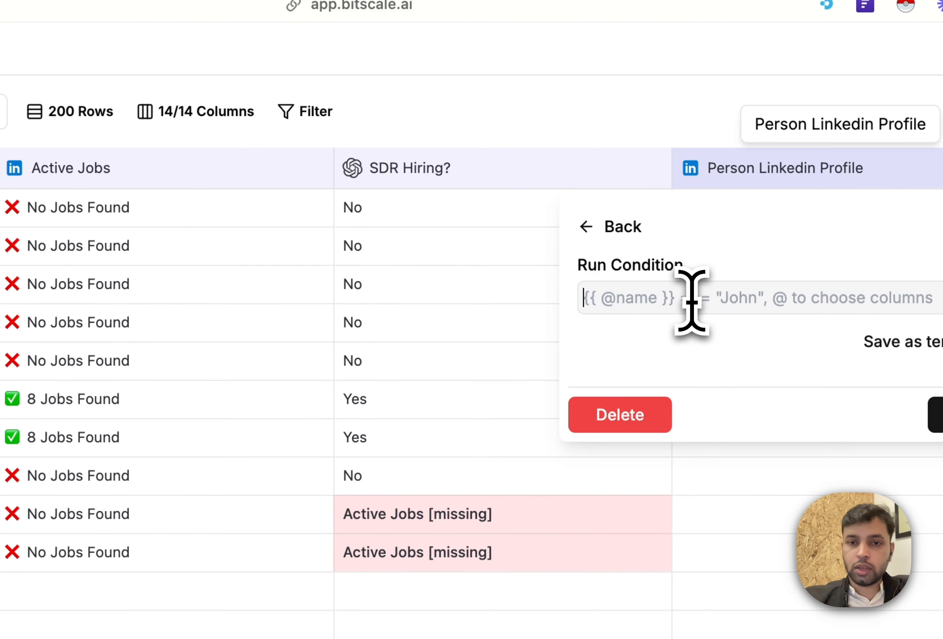
pyautogui.write('{{')
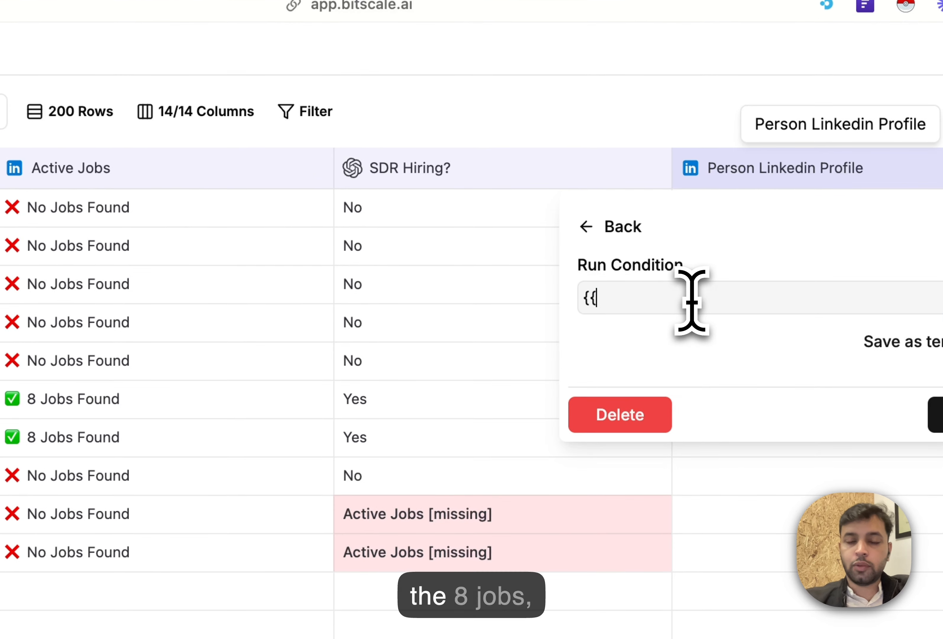
pyautogui.hscroll(-8, 191, 351)
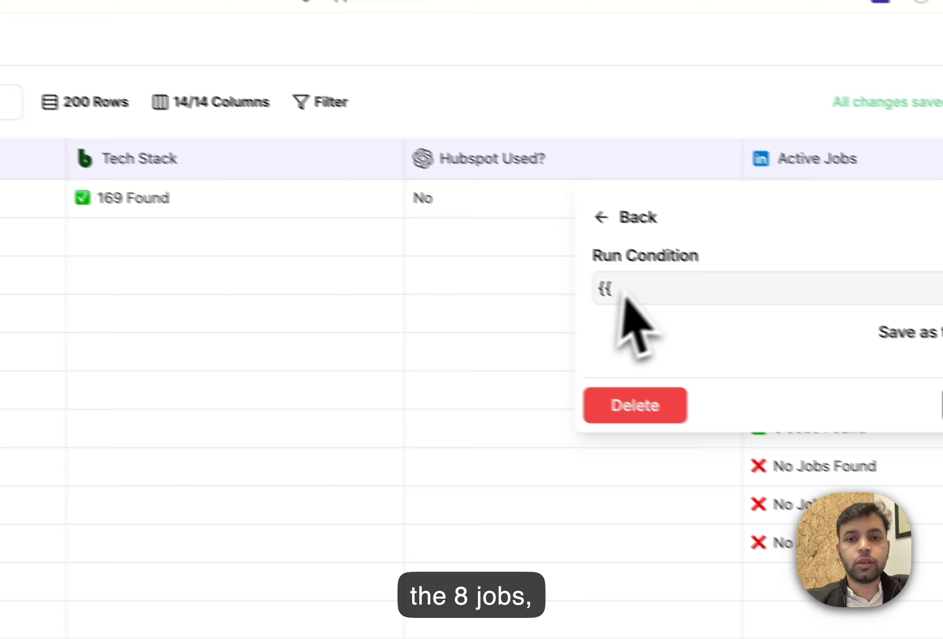
pyautogui.write('@B2')
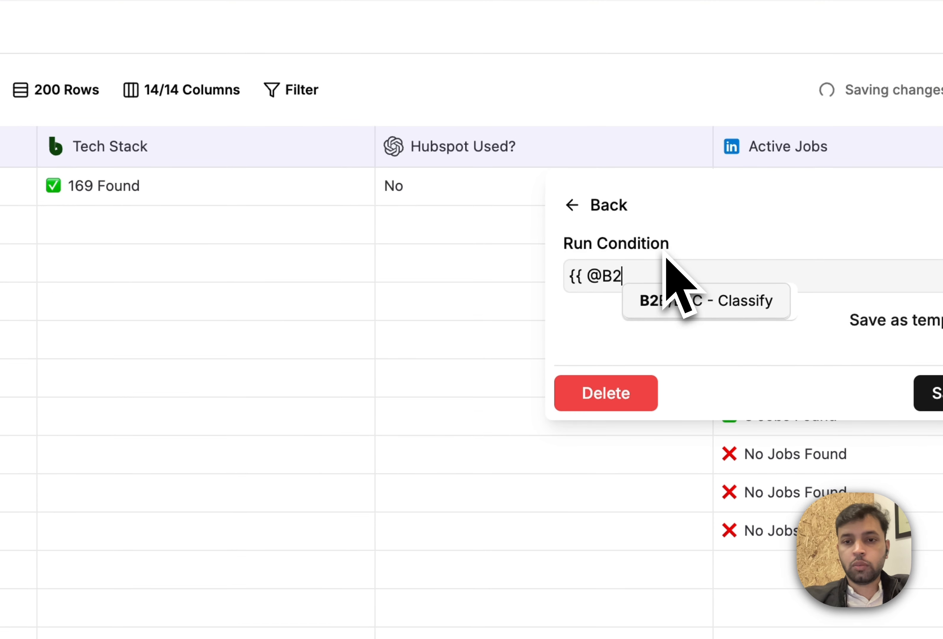
pyautogui.press('Return')
pyautogui.write('}} ===')
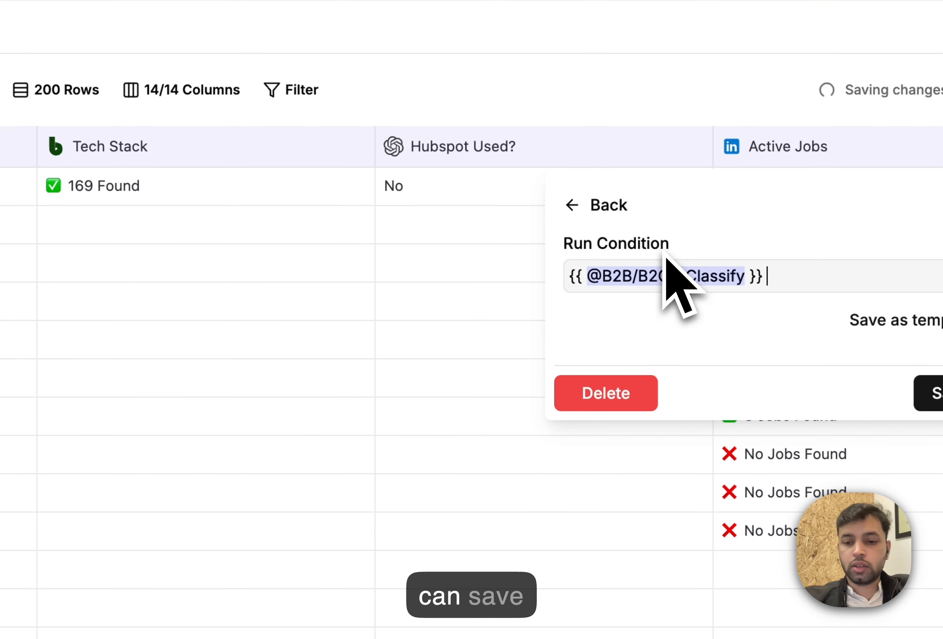
pyautogui.write(' "B2B" && {{')
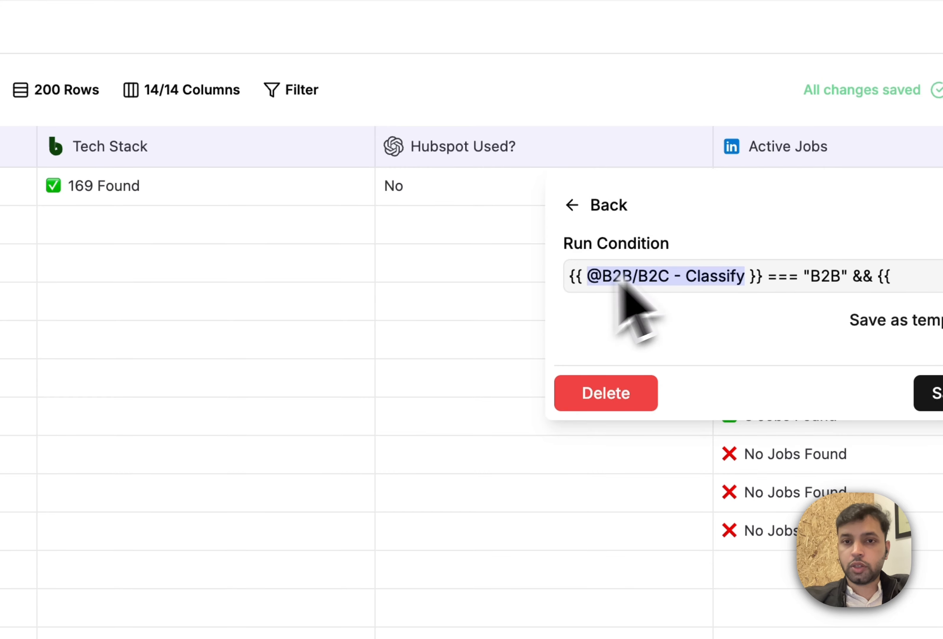
pyautogui.hscroll(5, 353, 379)
pyautogui.write('B2B" && {{ @Hub')
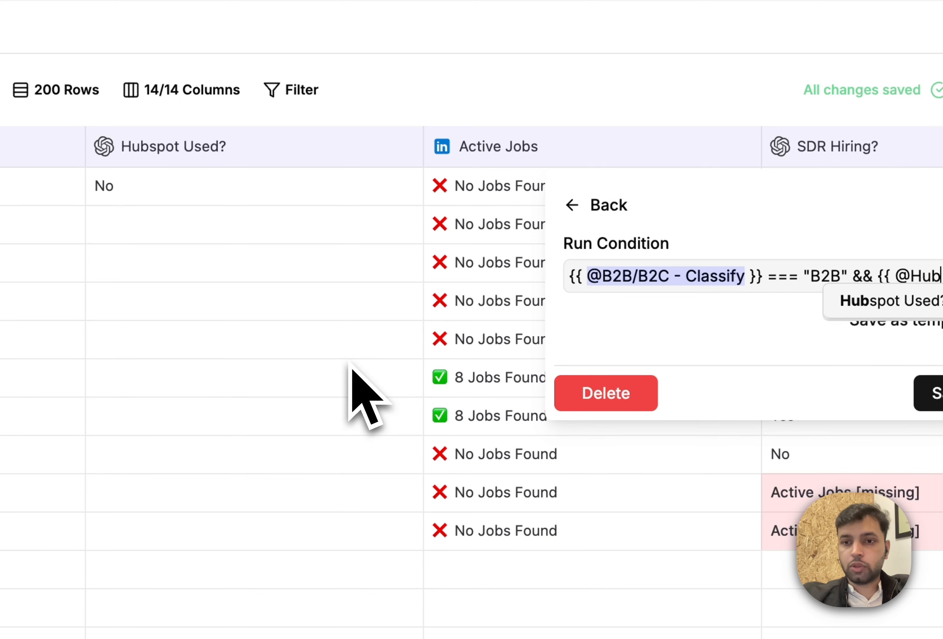
pyautogui.press('Return')
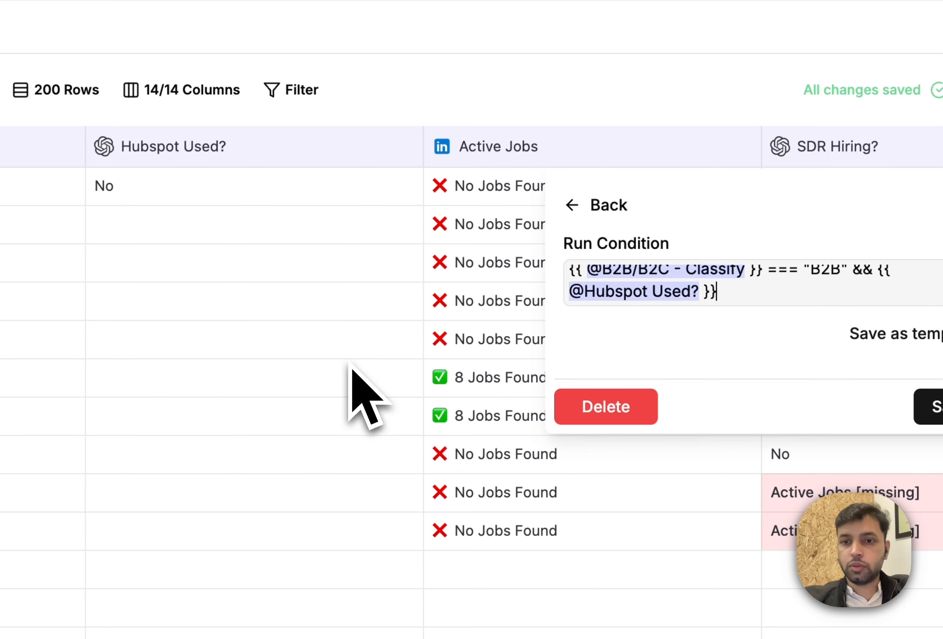
pyautogui.write('=== "Yes')
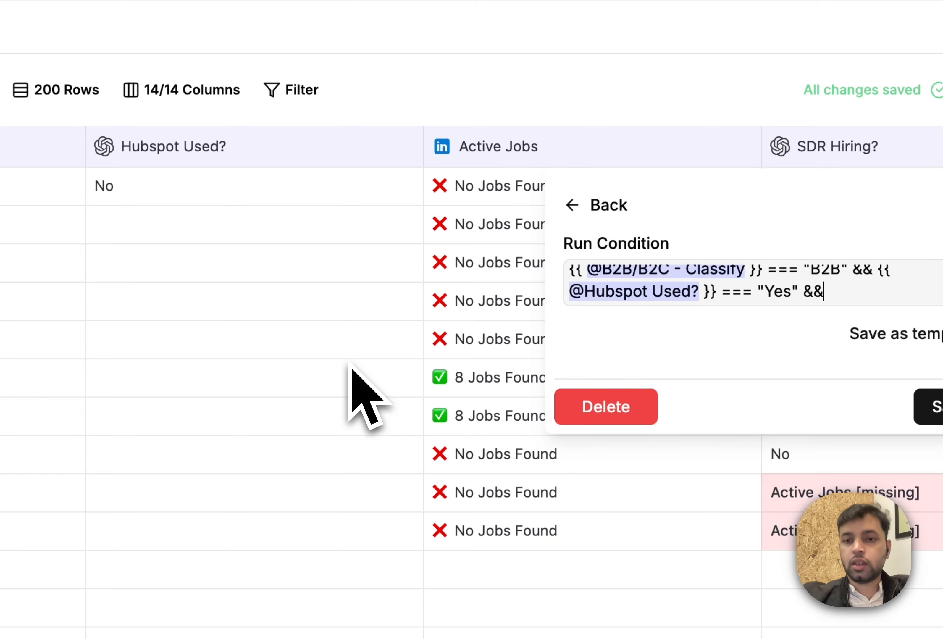
pyautogui.hscroll(5, 354, 391)
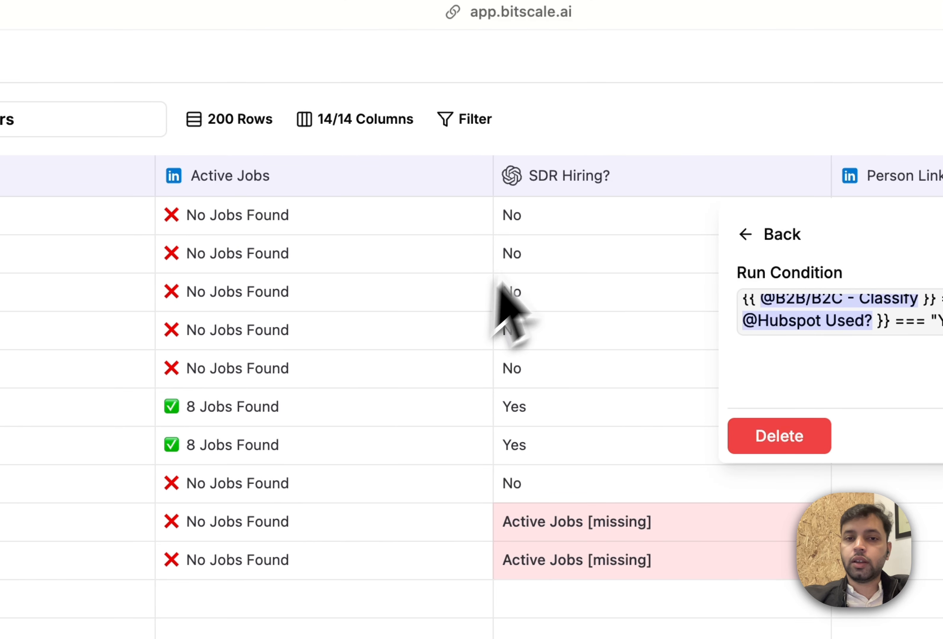
pyautogui.write('SD')
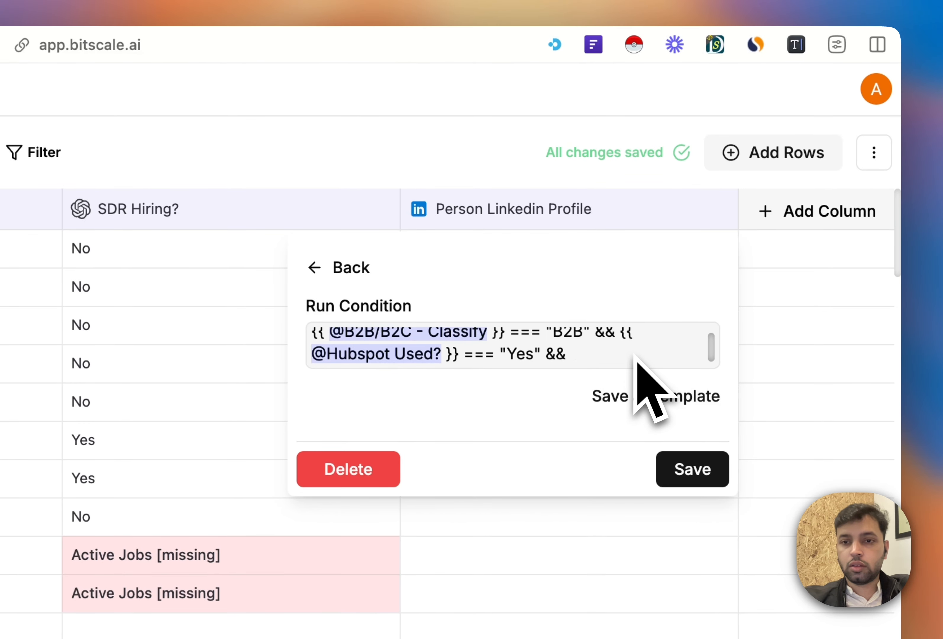
pyautogui.write('SDR')
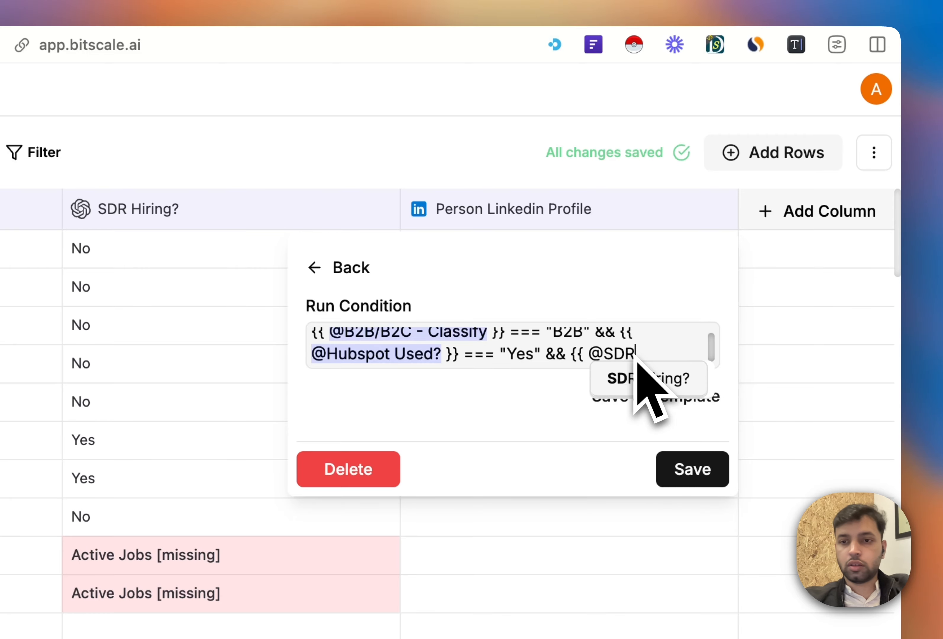
pyautogui.press('Return')
pyautogui.write('}} === "Yes')
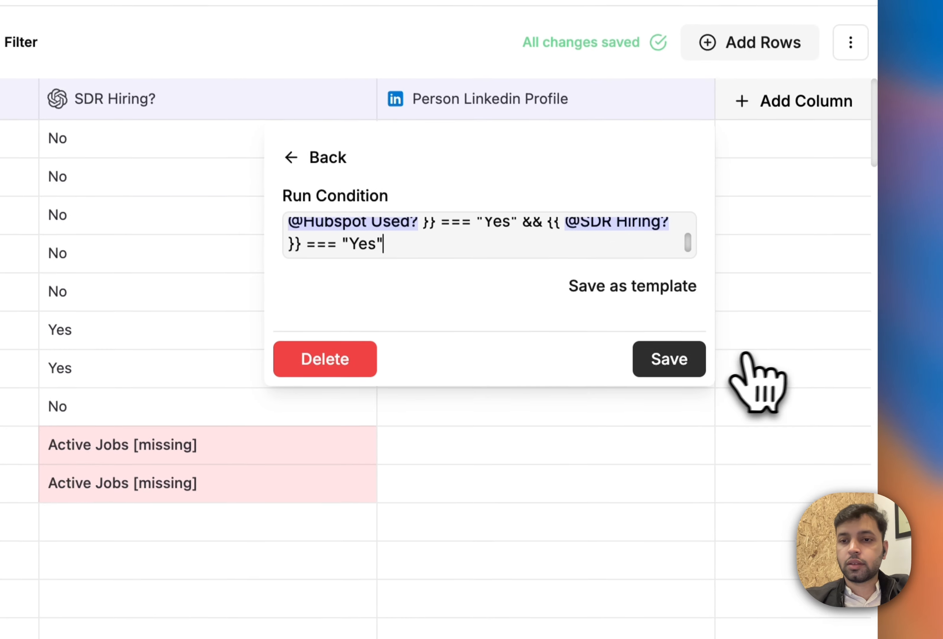
pyautogui.click(693, 471)
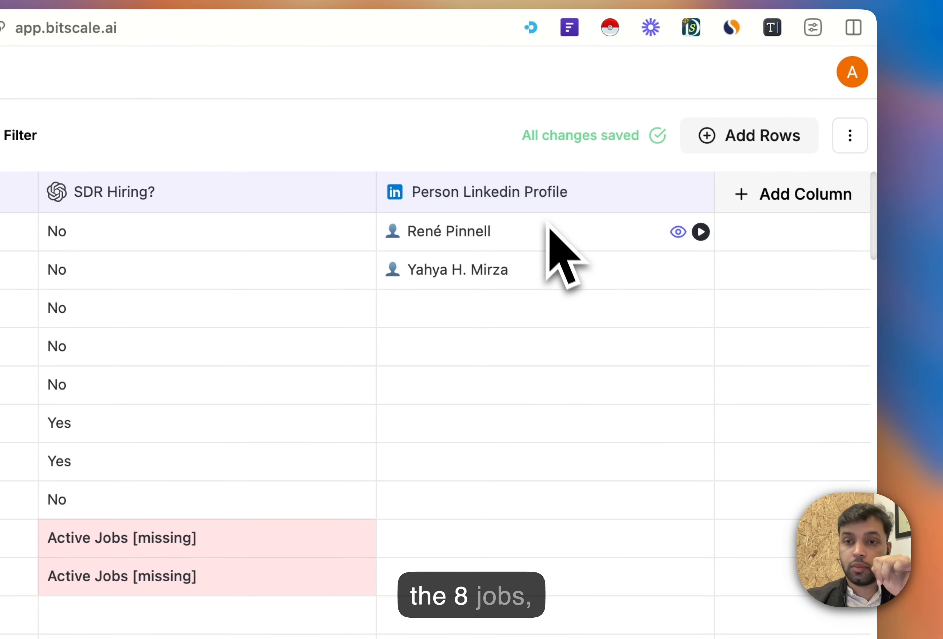
# Step: Test the run condition by running Person Linkedin Profile again on each of the first two rows
pyautogui.click(701, 232)
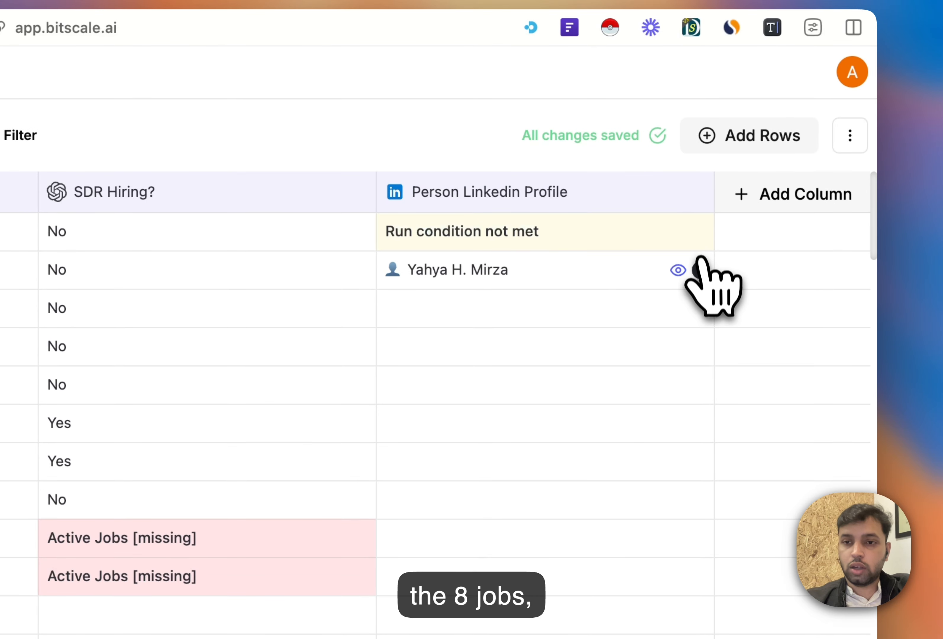
pyautogui.click(700, 270)
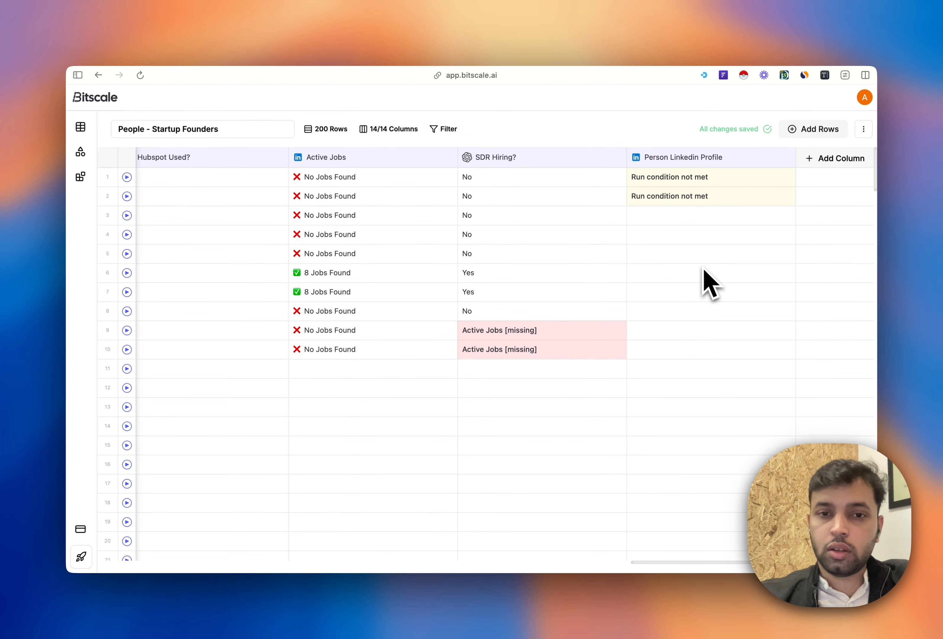
pyautogui.scroll(-2, 704, 274)
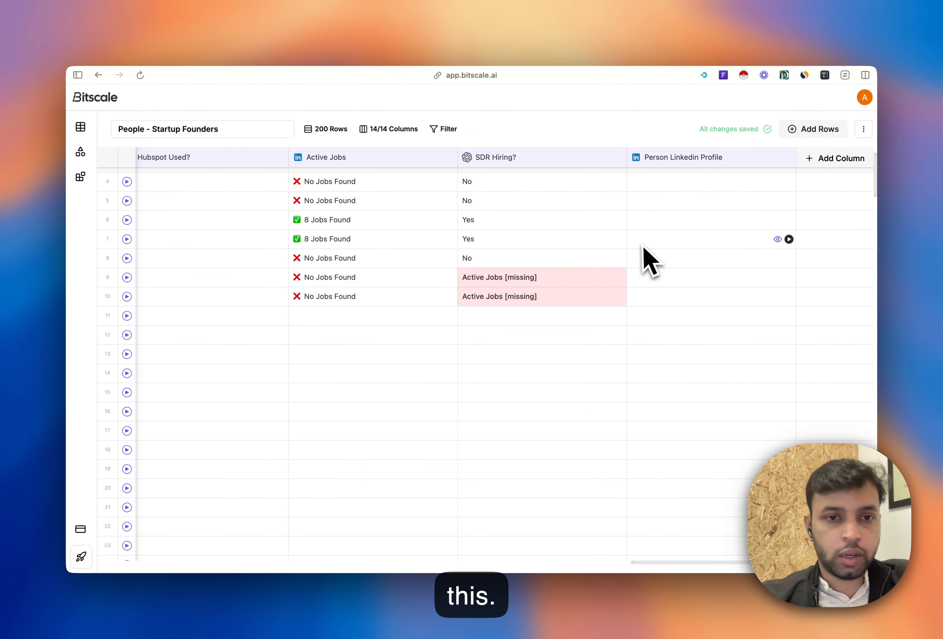
pyautogui.hscroll(-3, 640, 259)
pyautogui.hscroll(3, 643, 261)
pyautogui.scroll(2, 645, 261)
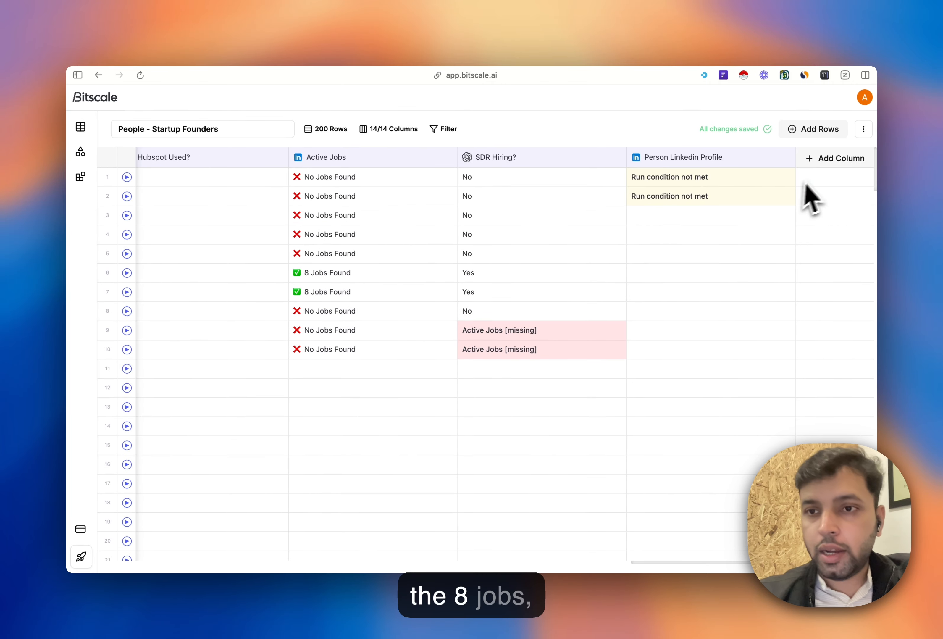
# Step: Add an action column after Person Linkedin Profile and name it "Ice Breaker"
pyautogui.click(838, 158)
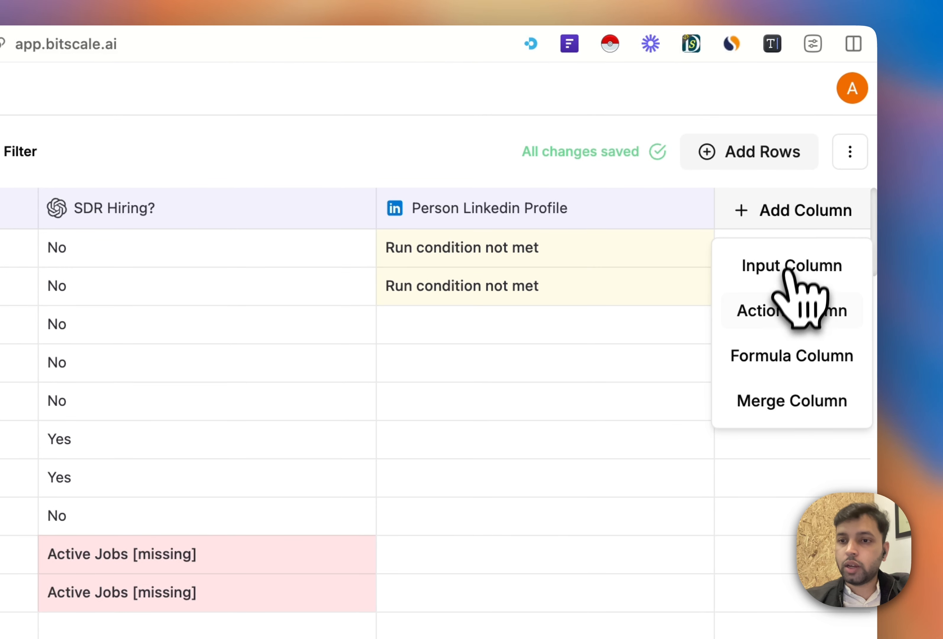
pyautogui.click(793, 308)
pyautogui.click(489, 214)
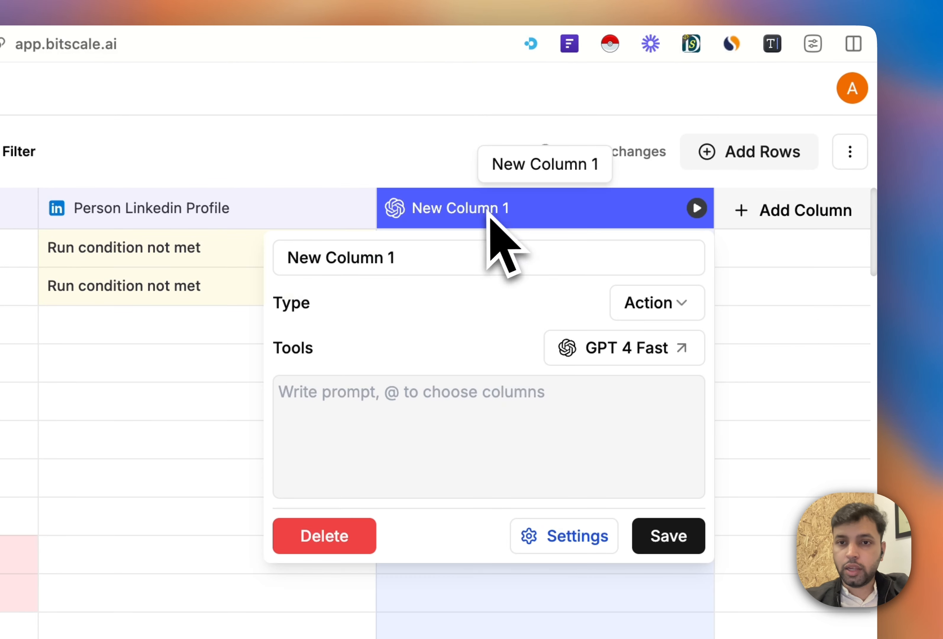
pyautogui.tripleClick(414, 263)
pyautogui.write('Ice Breaker')
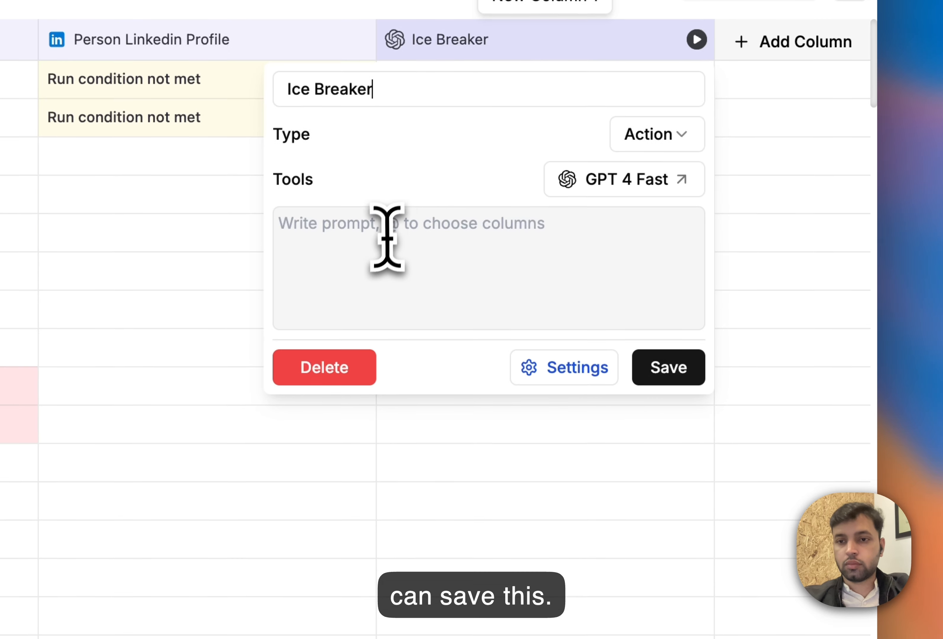
# Step: Write Ice Breaker's prompt for a short, to-the-point cold-reachout icebreaker from the linkedin profile, and save it with the same B2B, Hubspot and SDR run condition
pyautogui.click(427, 393)
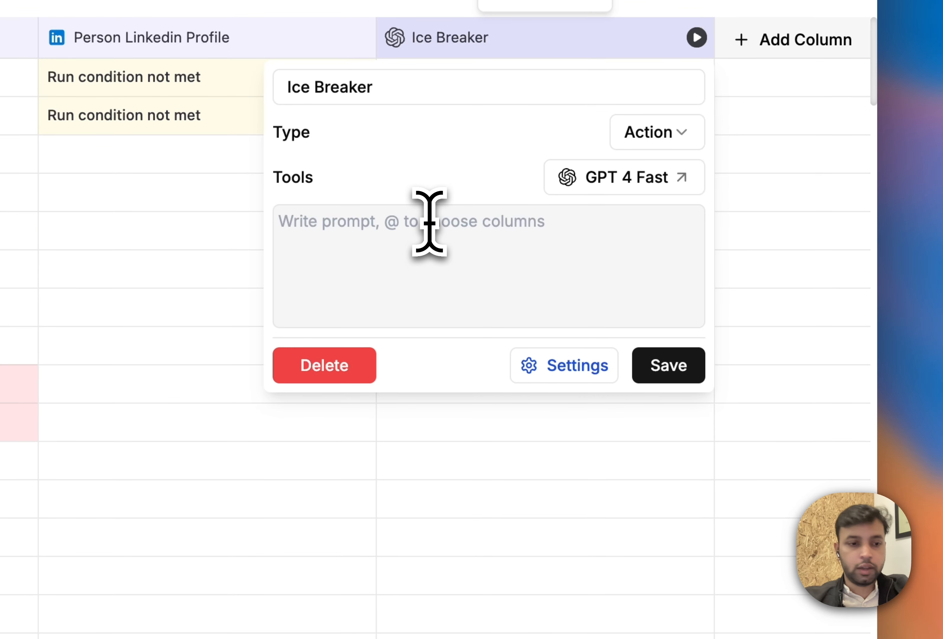
pyautogui.write('Based')
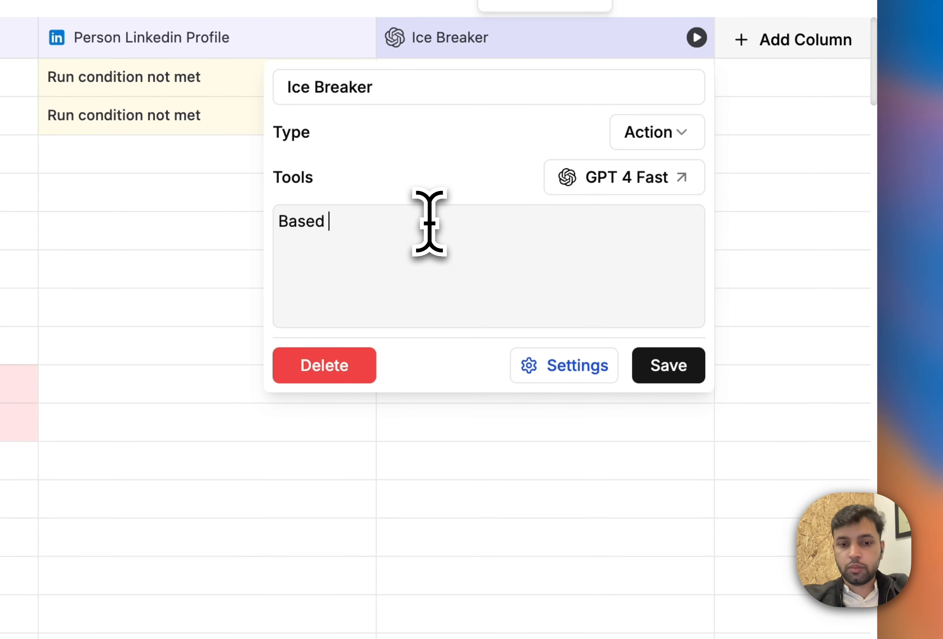
pyautogui.write(' on the linkedin ')
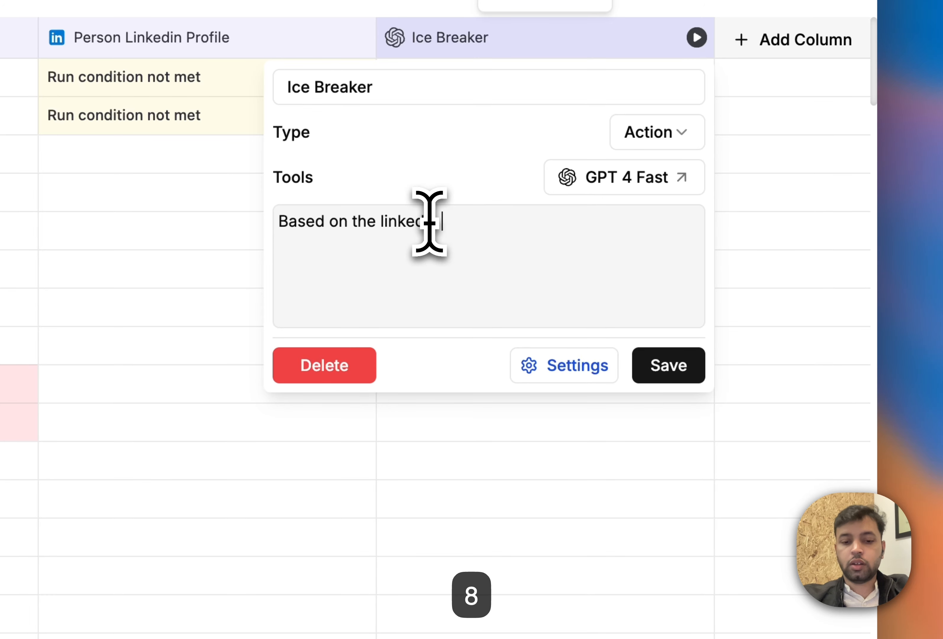
pyautogui.write('profile')
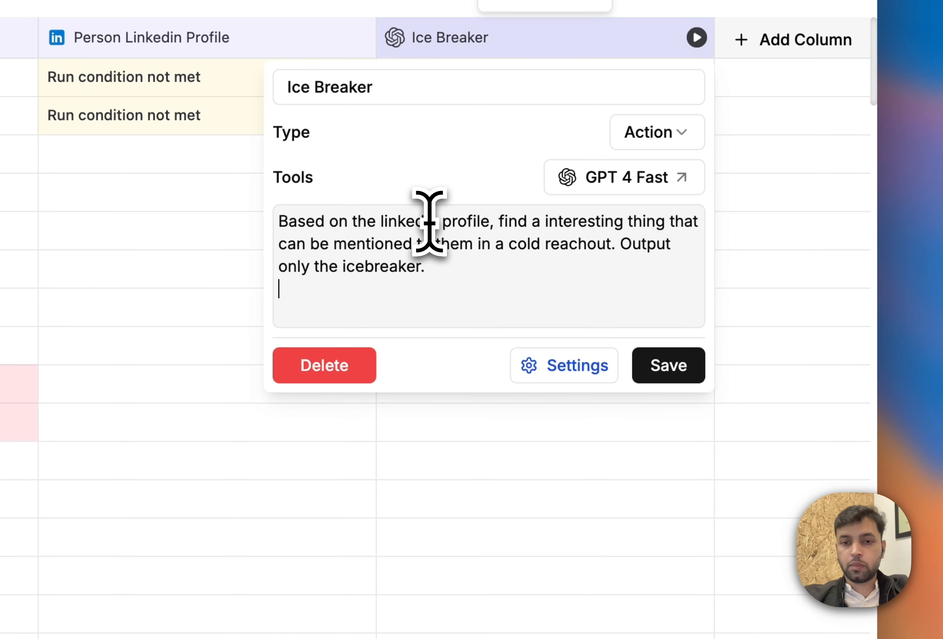
pyautogui.write('sh')
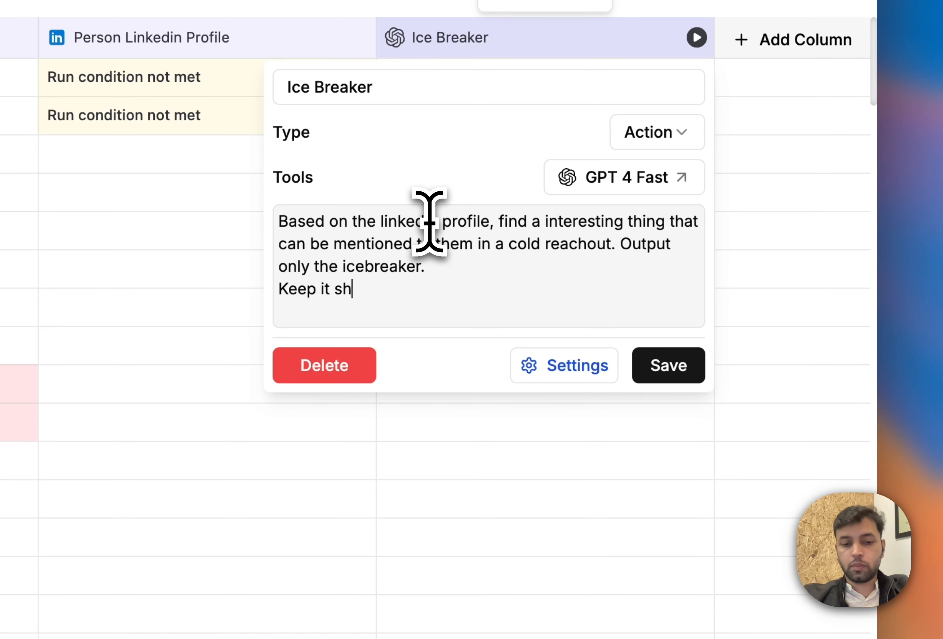
pyautogui.write('ort and informal')
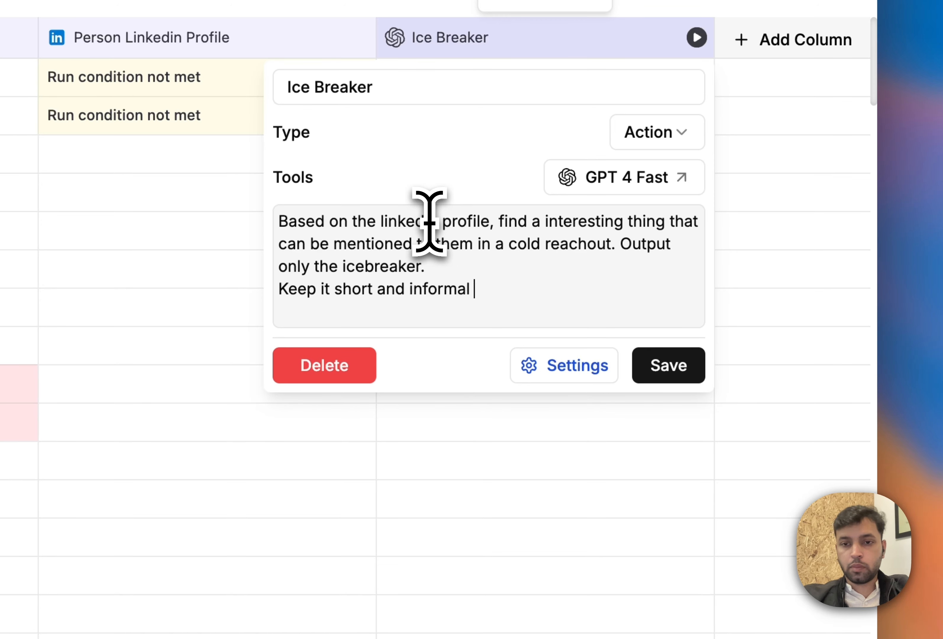
pyautogui.hotkey('alt', 'BackSpace')
pyautogui.write('to the point.')
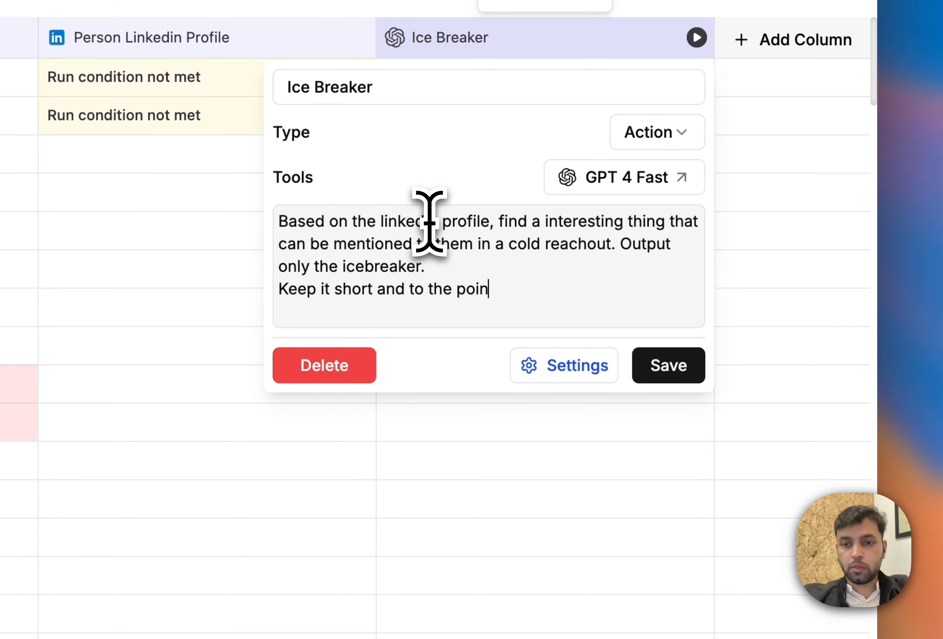
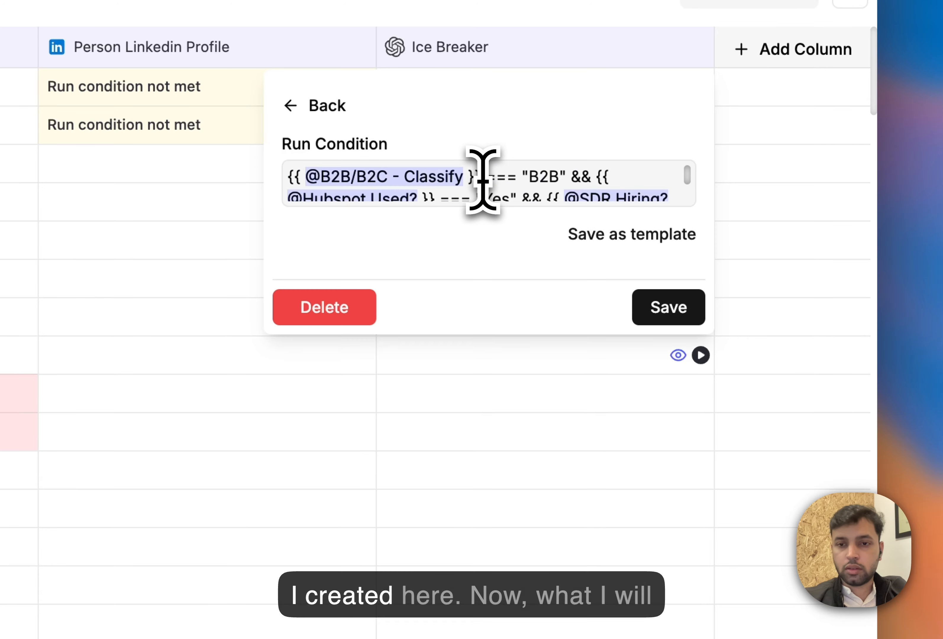
pyautogui.click(668, 294)
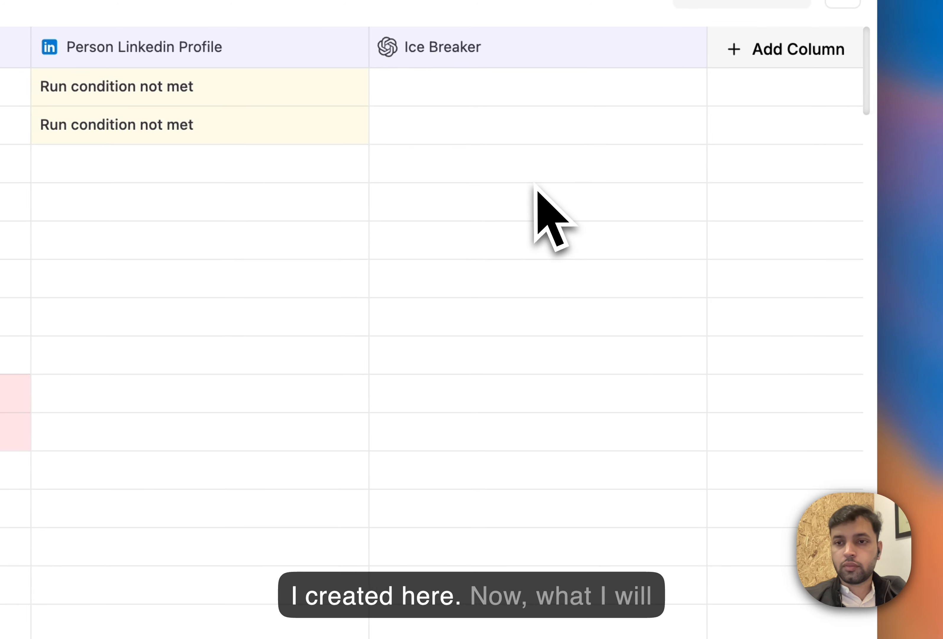
# Step: Add a formula column after Ice Breaker
pyautogui.click(805, 50)
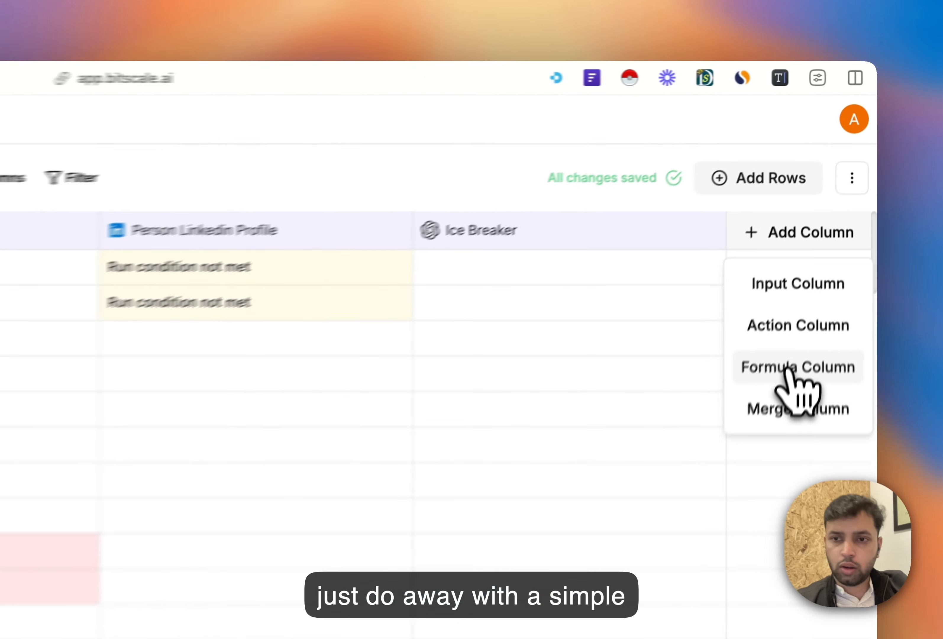
pyautogui.click(832, 231)
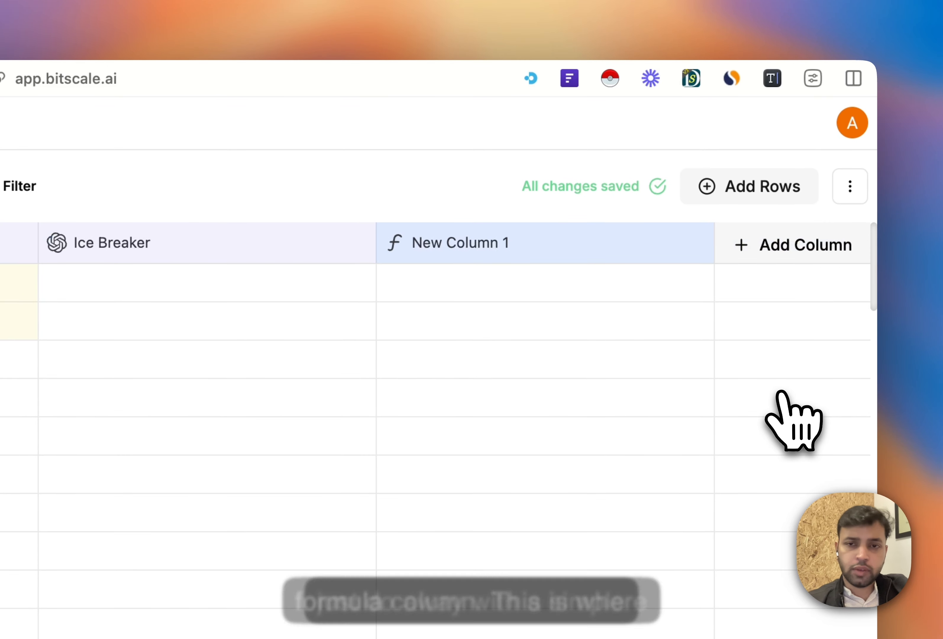
pyautogui.click(504, 249)
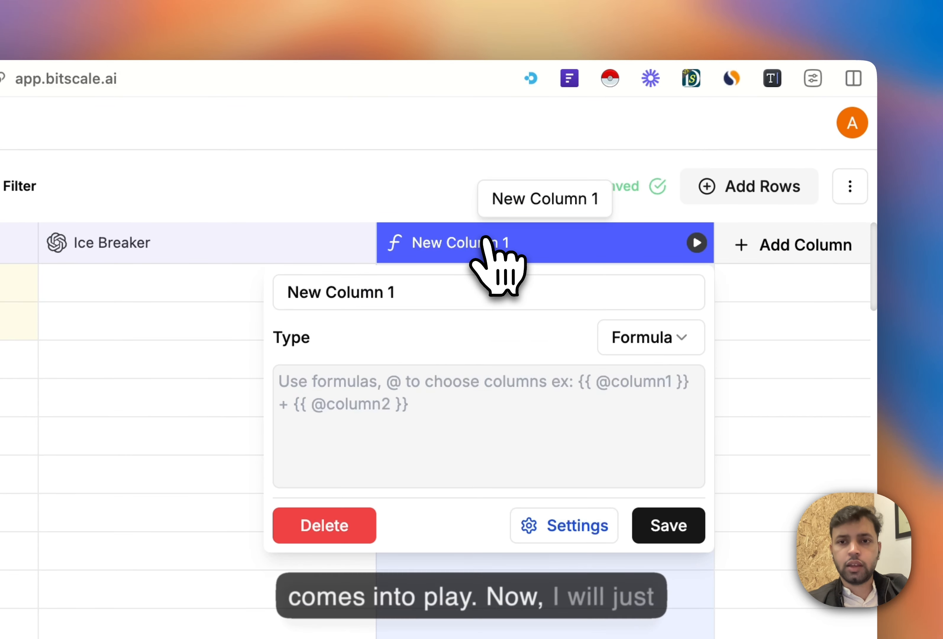
pyautogui.click(424, 293)
pyautogui.write('Email')
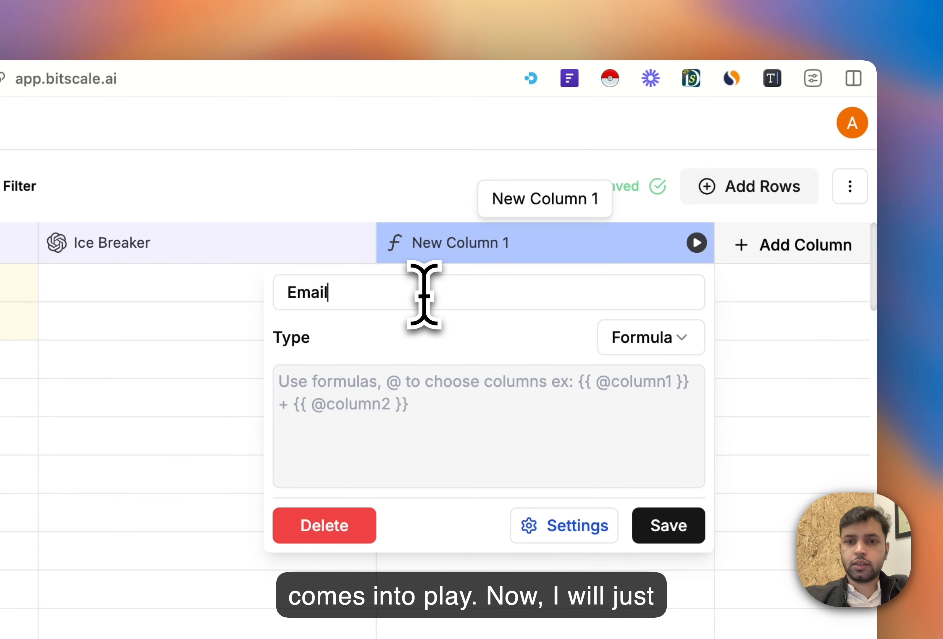
pyautogui.write(' Template')
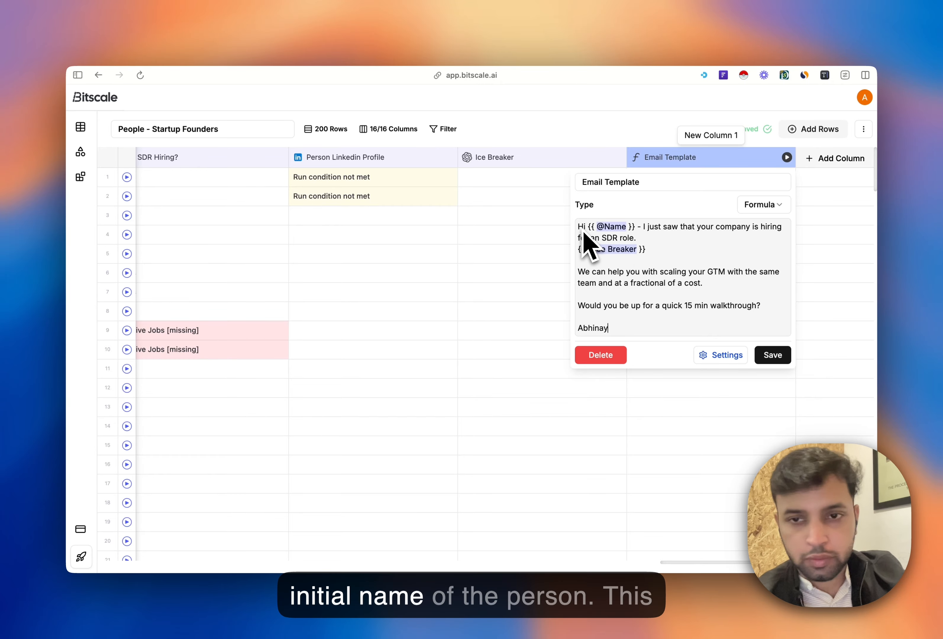
pyautogui.click(772, 356)
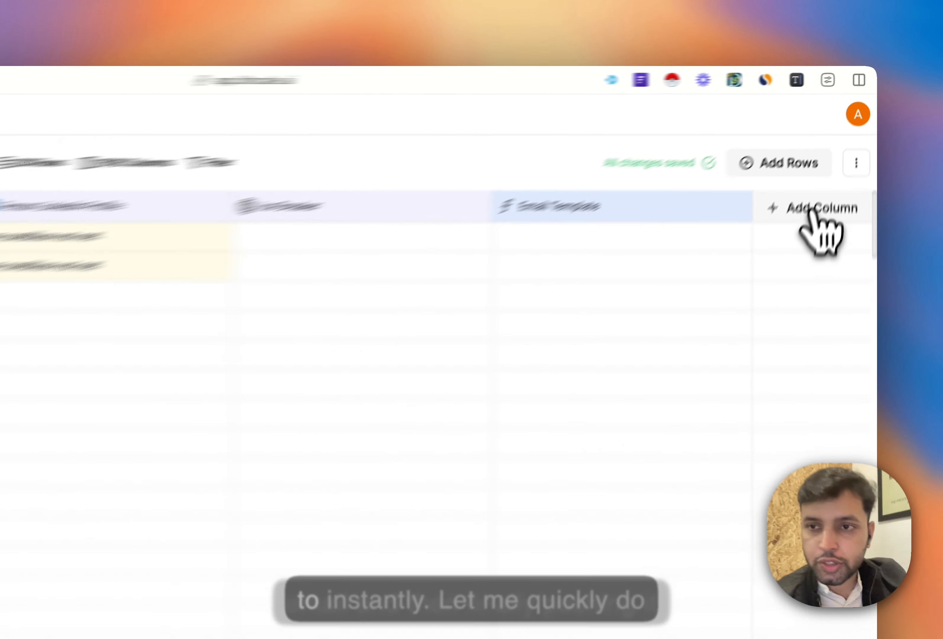
# Step: Add two action columns after Email Template
pyautogui.click(834, 160)
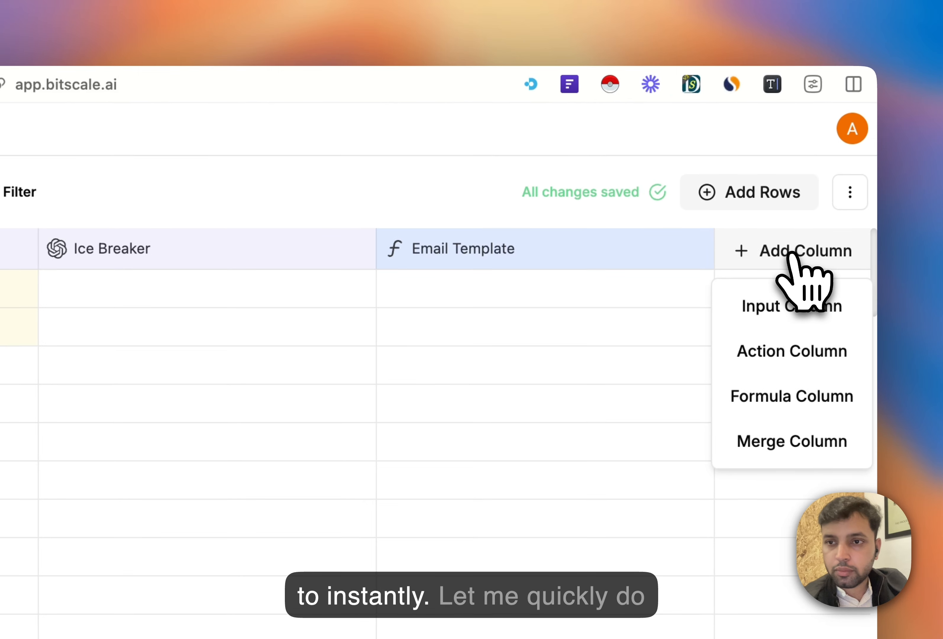
pyautogui.click(776, 349)
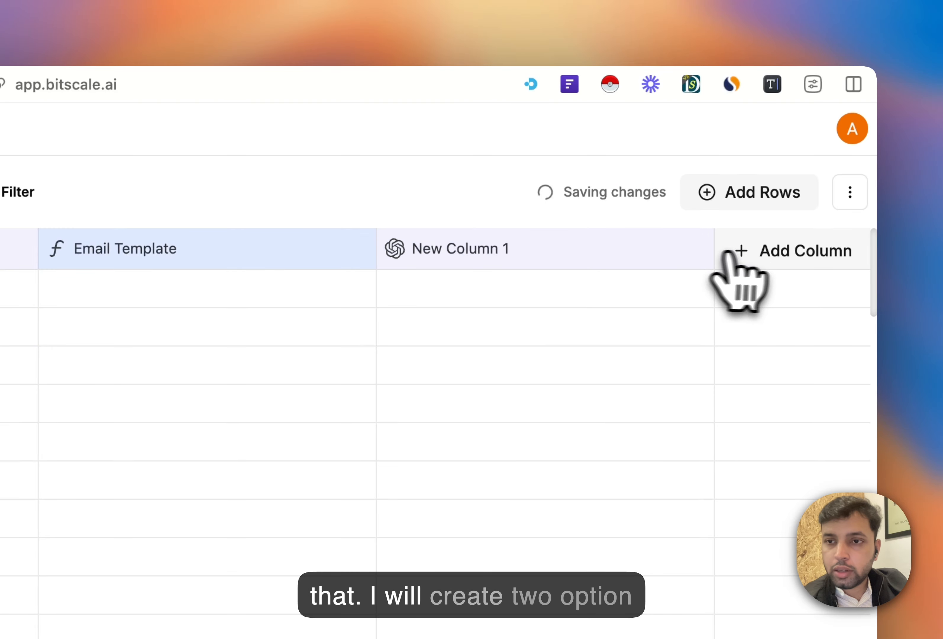
pyautogui.click(734, 261)
pyautogui.click(789, 350)
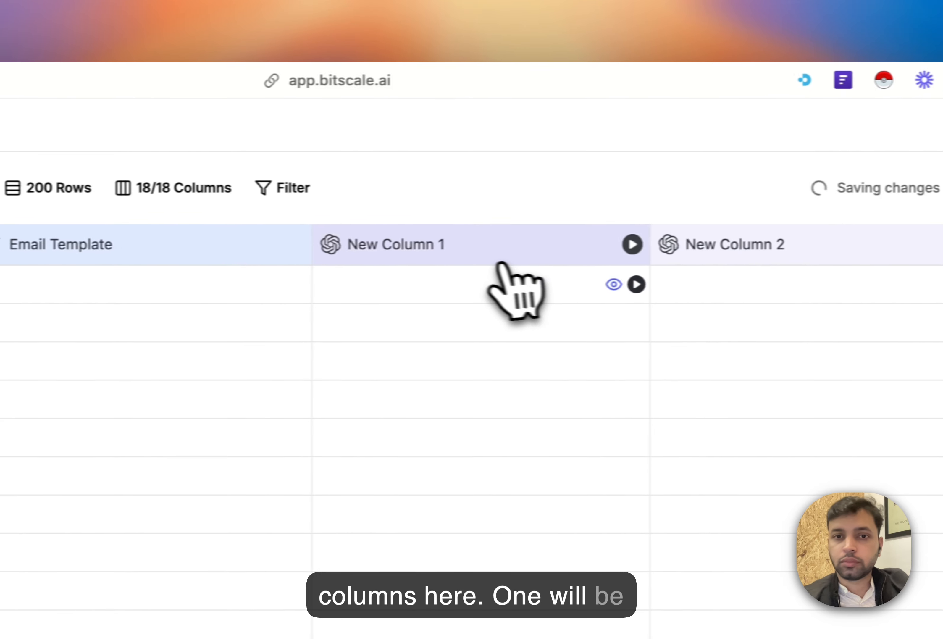
# Step: Set the tool of the first new action column to Email waterfall
pyautogui.click(550, 251)
pyautogui.click(579, 384)
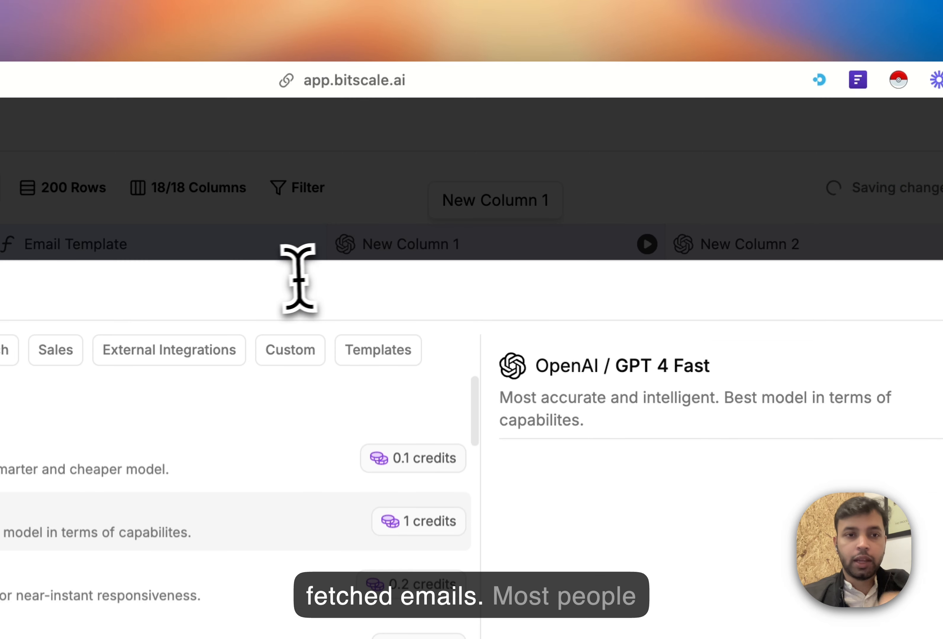
pyautogui.write('Em')
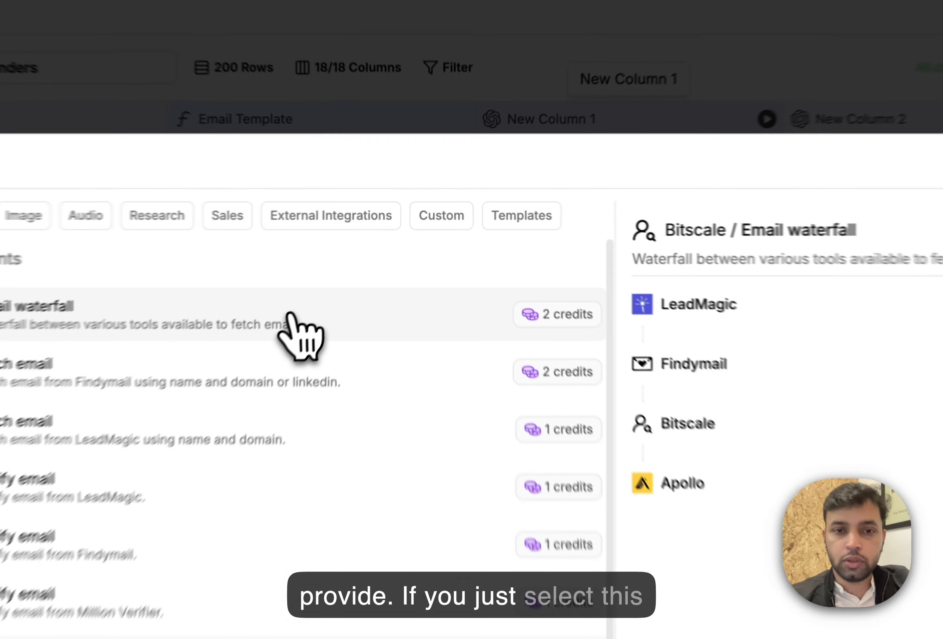
pyautogui.click(356, 265)
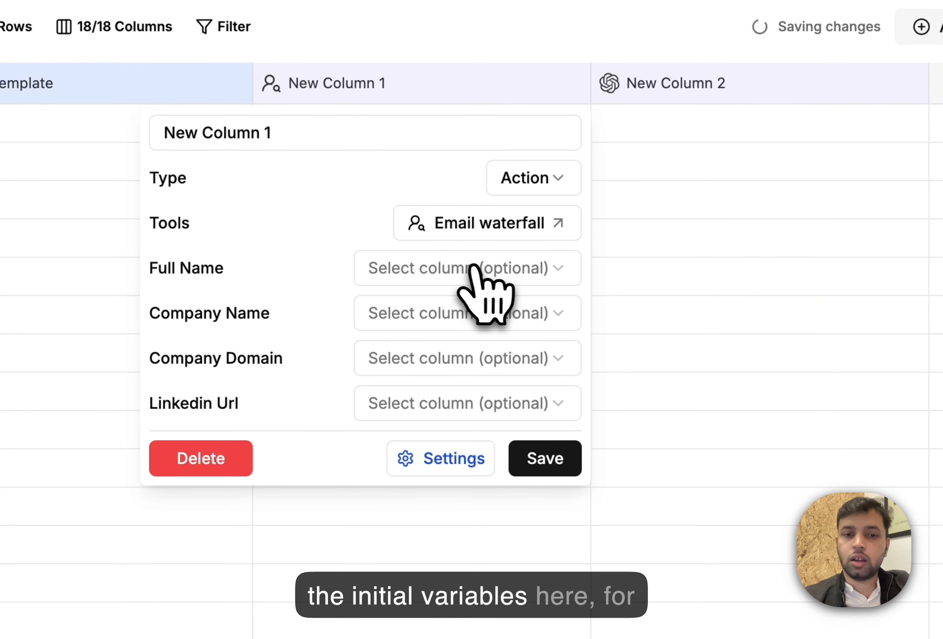
# Step: Map the waterfall's Full Name to Name, Company Name to Company, Company Domain to Company Url, and Linkedin Url to Linkedin Url
pyautogui.click(483, 270)
pyautogui.click(652, 275)
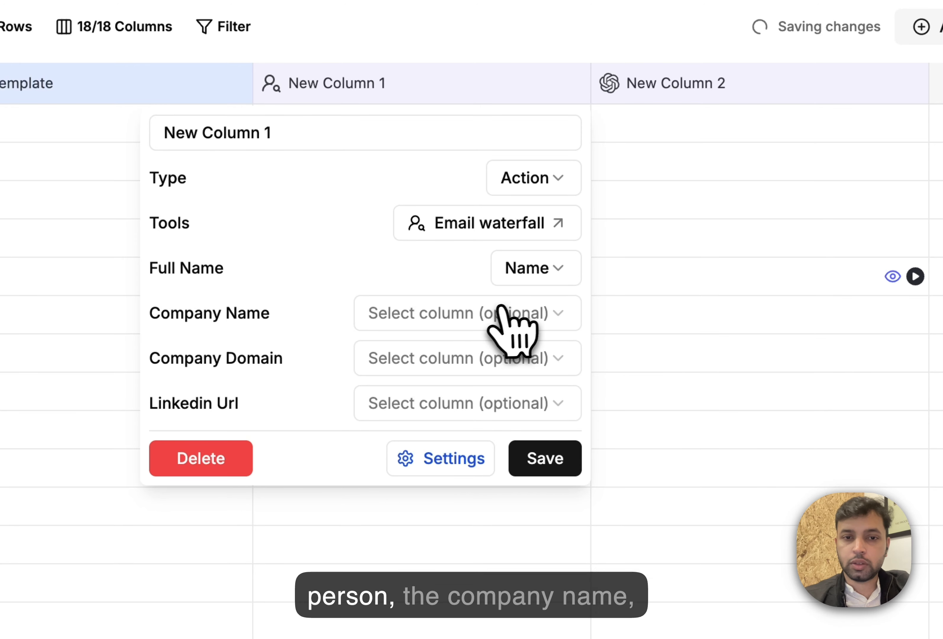
pyautogui.click(506, 314)
pyautogui.click(652, 424)
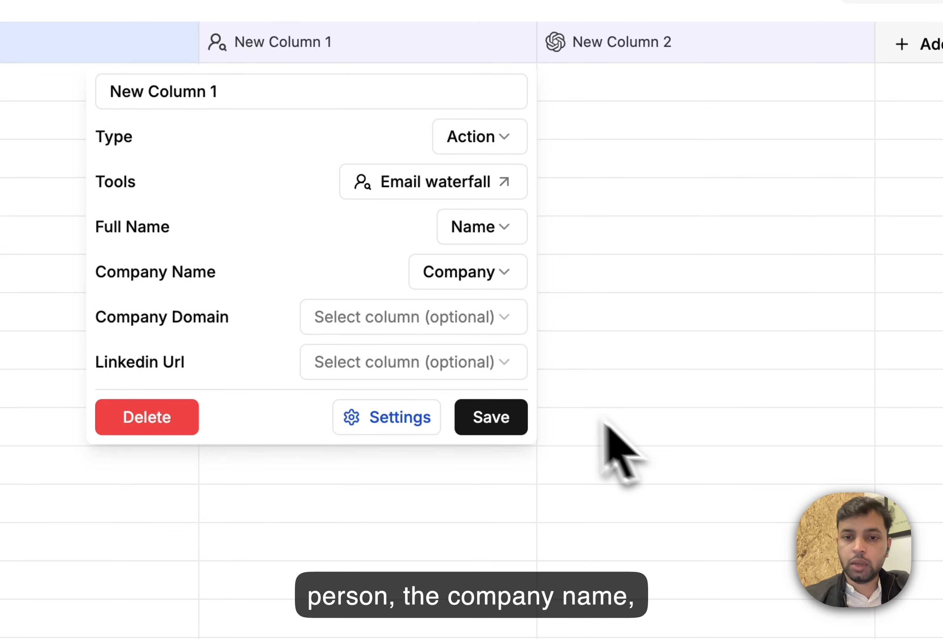
pyautogui.click(397, 318)
pyautogui.click(630, 502)
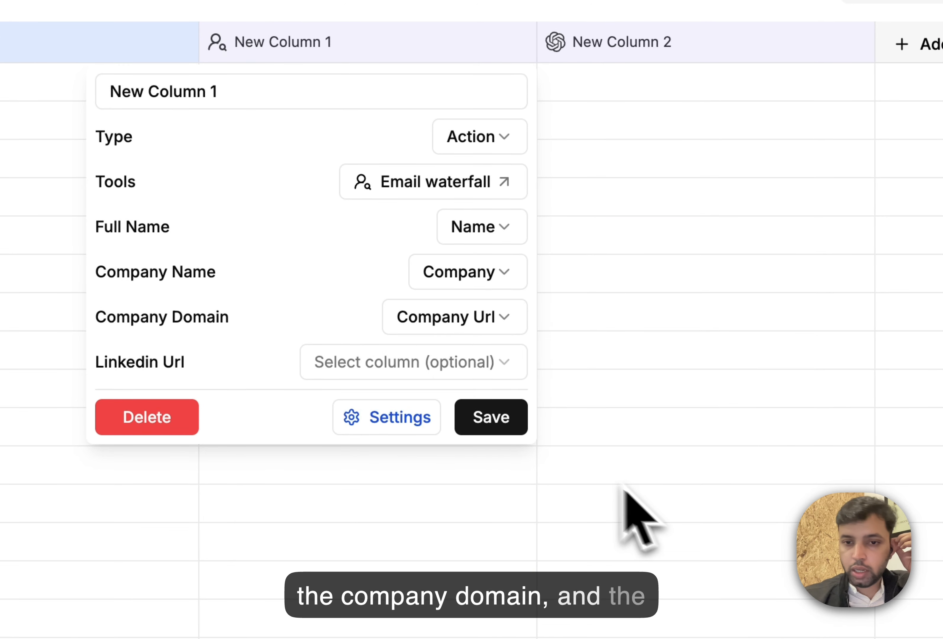
pyautogui.click(444, 363)
pyautogui.click(634, 476)
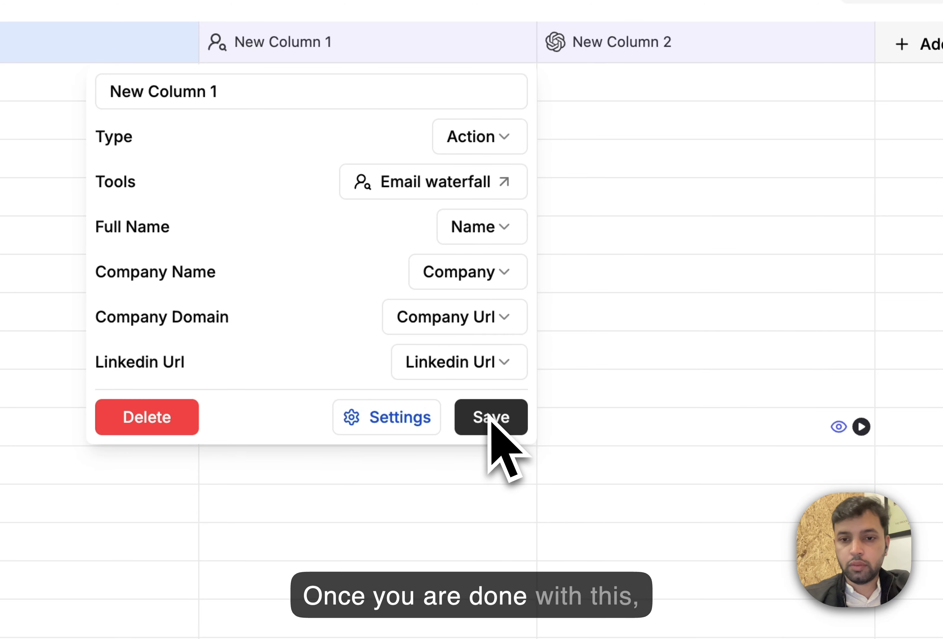
# Step: Name the waterfall column "Email", save it, and run it on the first two rows
pyautogui.doubleClick(252, 92)
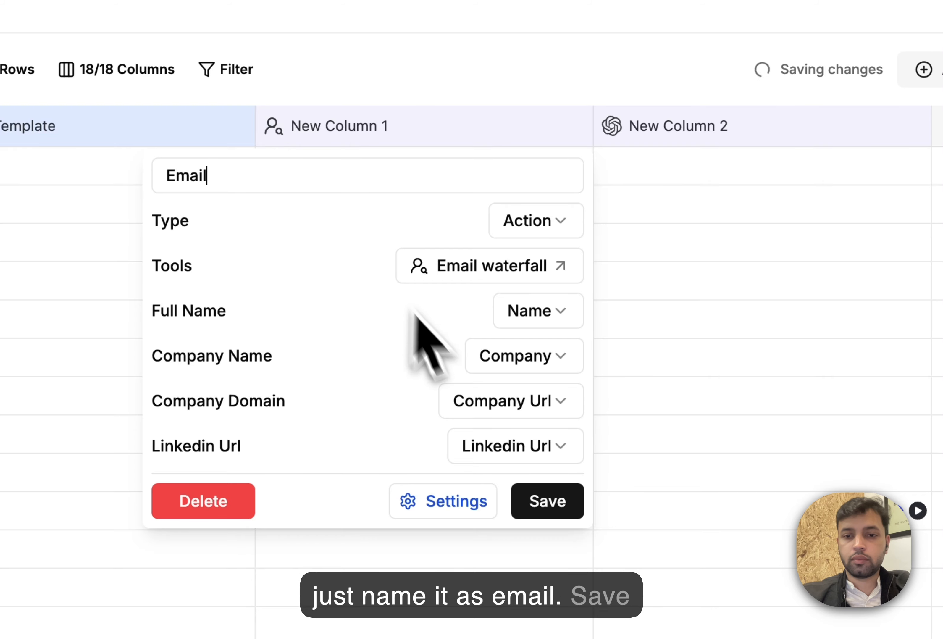
pyautogui.click(546, 502)
pyautogui.click(580, 165)
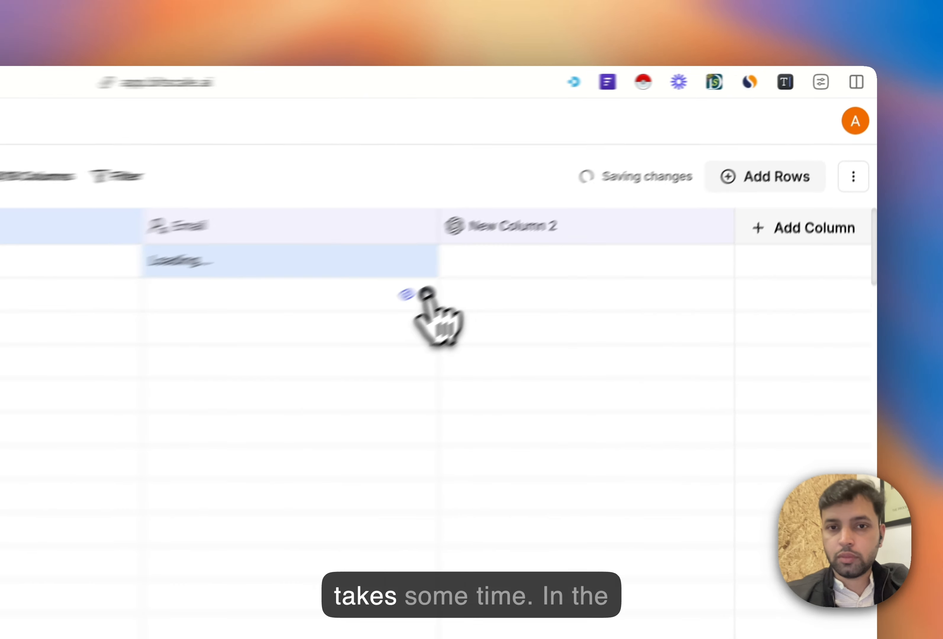
pyautogui.click(620, 197)
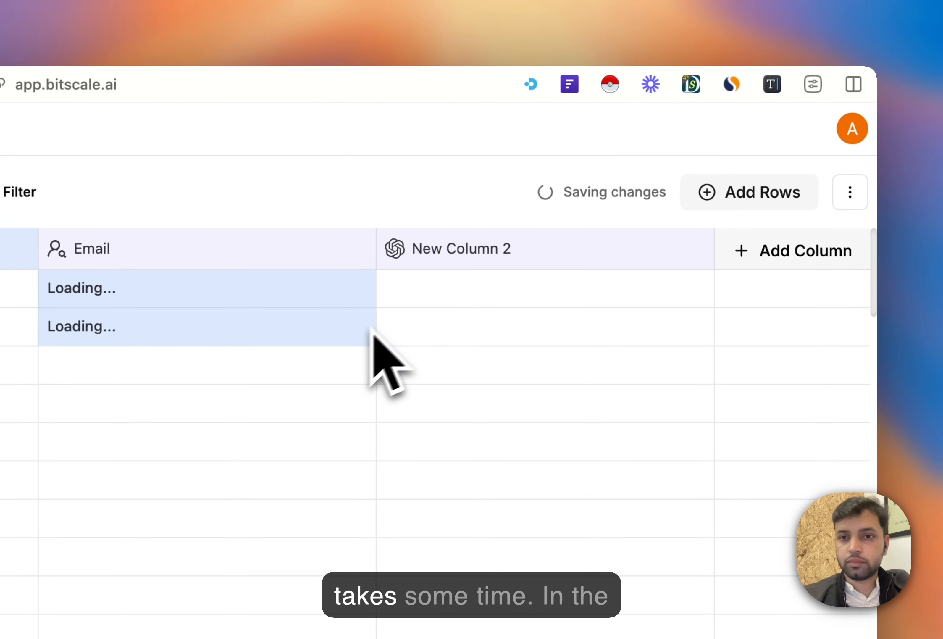
# Step: Name the remaining new action column "Push to instantly" and set its tool to Instantly
pyautogui.click(752, 161)
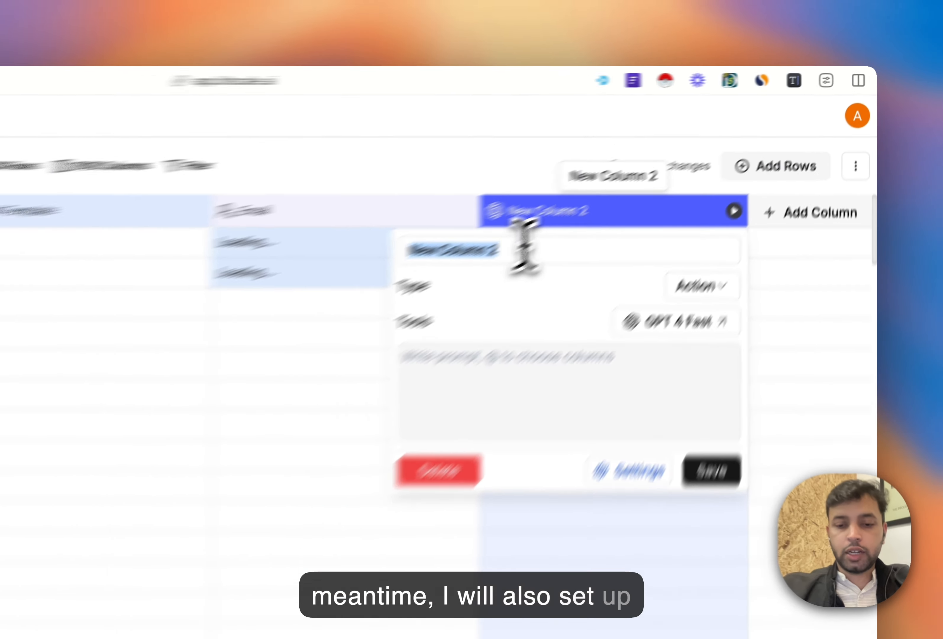
pyautogui.write('Push to')
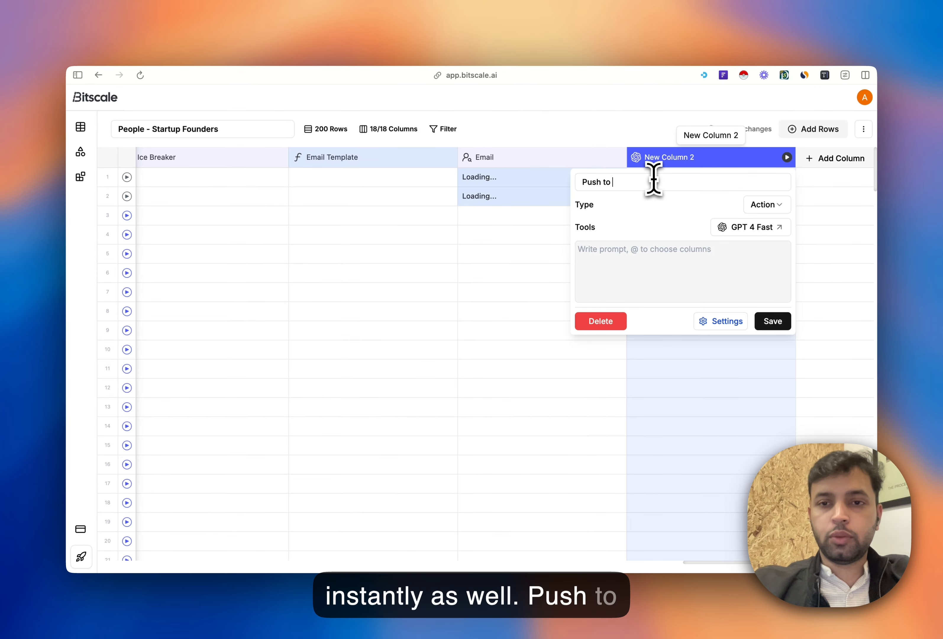
pyautogui.write(' instantl')
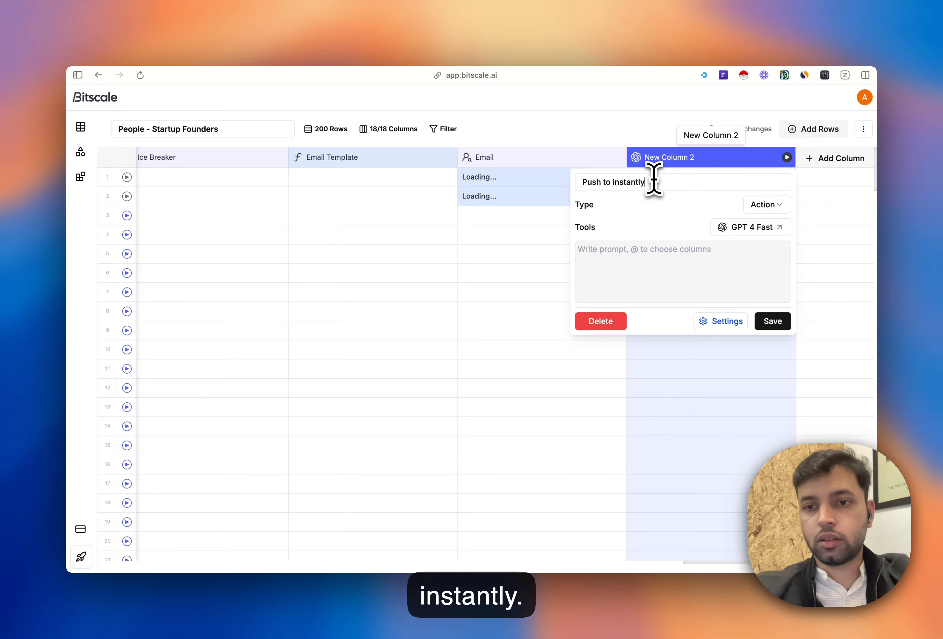
pyautogui.write('y')
pyautogui.click(753, 227)
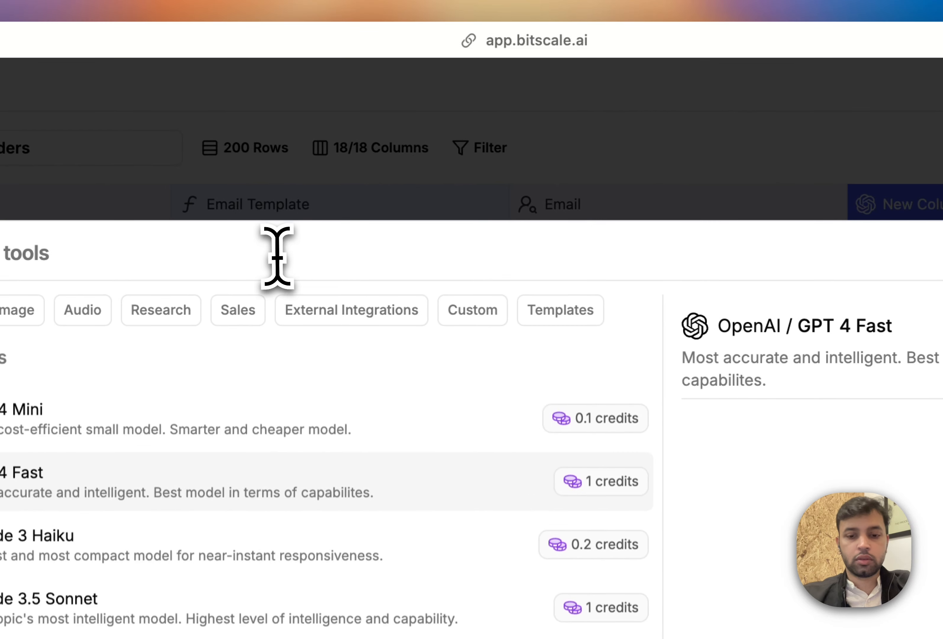
pyautogui.write('ins')
pyautogui.click(158, 551)
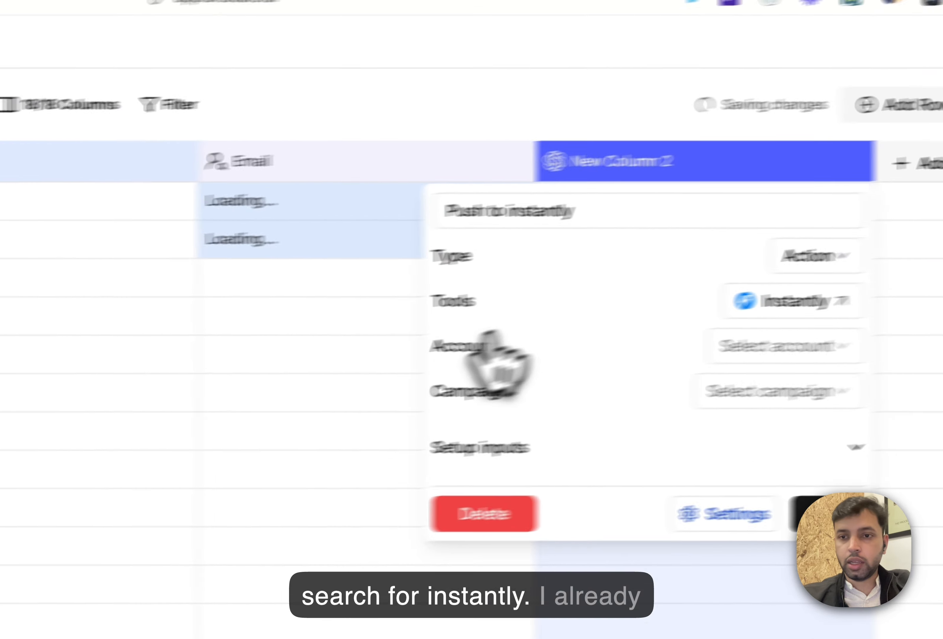
# Step: Set Push to instantly's account to "Instantly - Team" and its campaign to "demo"
pyautogui.click(789, 345)
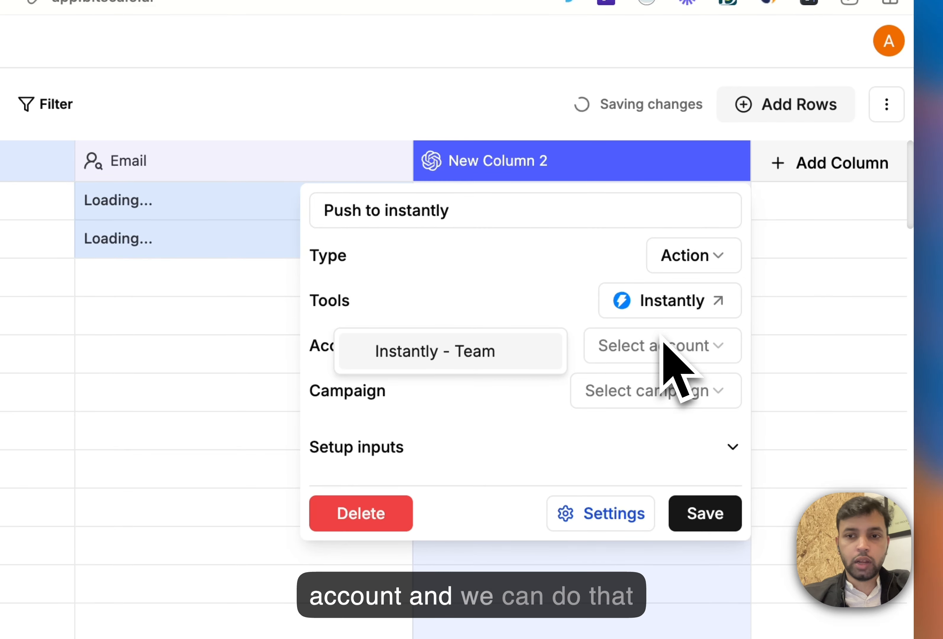
pyautogui.click(663, 345)
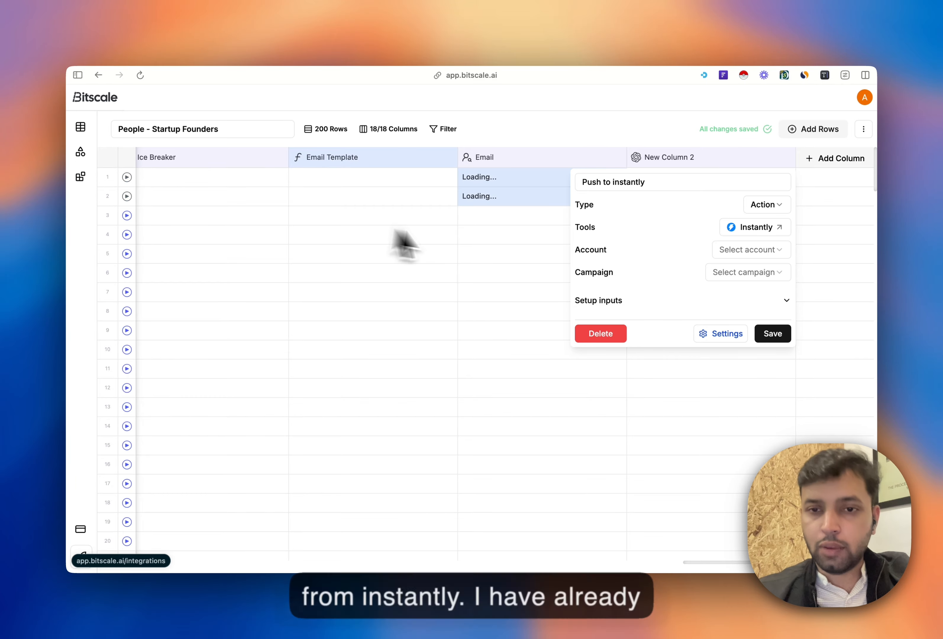
pyautogui.click(734, 253)
pyautogui.click(661, 254)
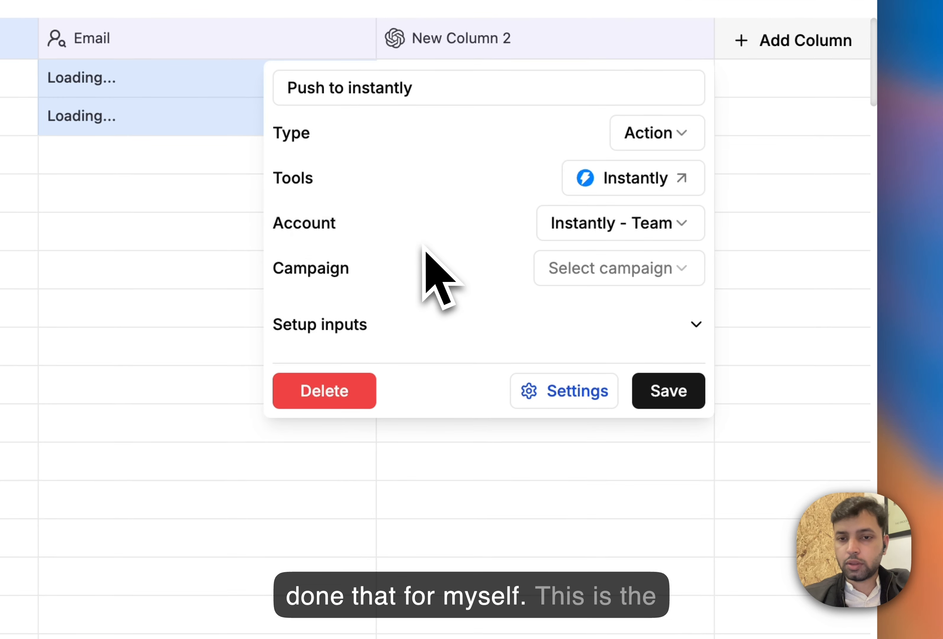
pyautogui.click(646, 269)
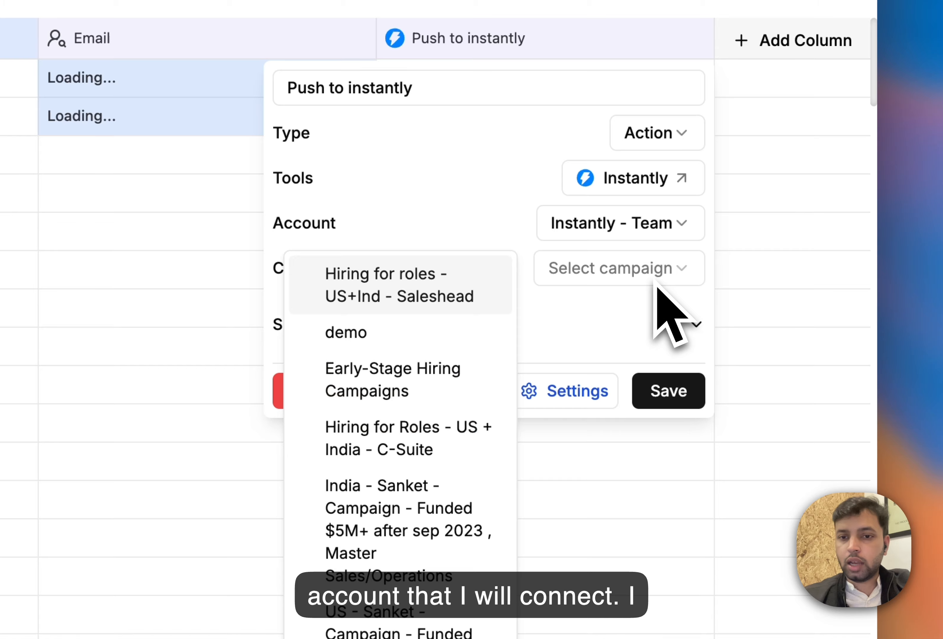
pyautogui.click(386, 332)
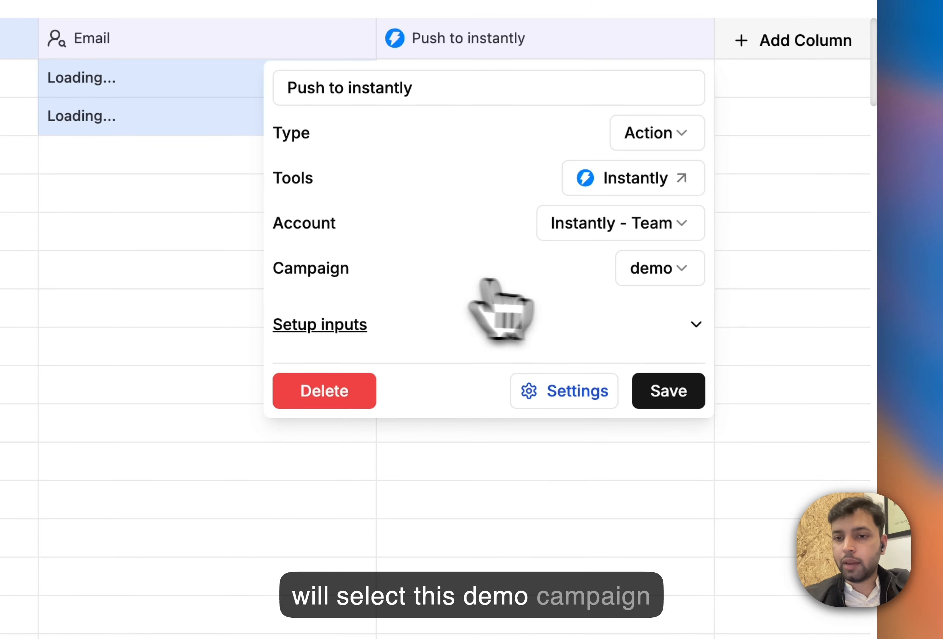
# Step: Set Push to instantly's input action to Add lead, look through the columns offered for its Email input, and close the column settings
pyautogui.click(694, 325)
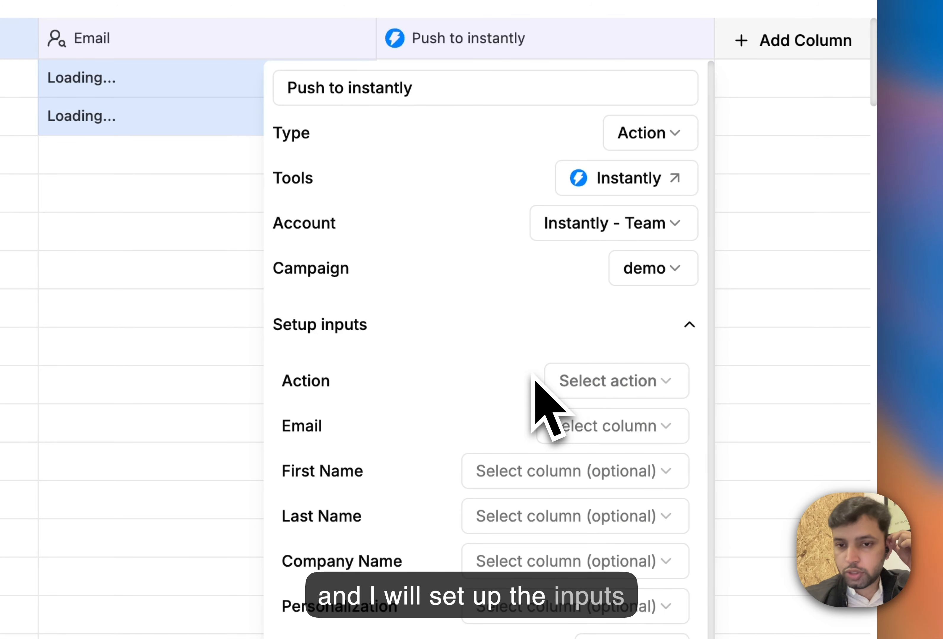
pyautogui.click(604, 381)
pyautogui.click(432, 385)
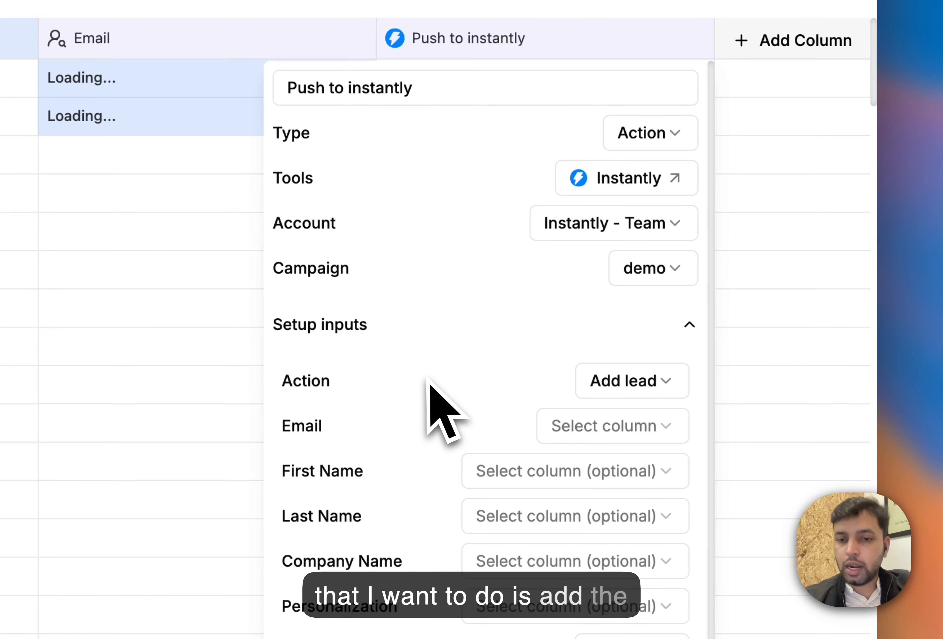
pyautogui.click(595, 432)
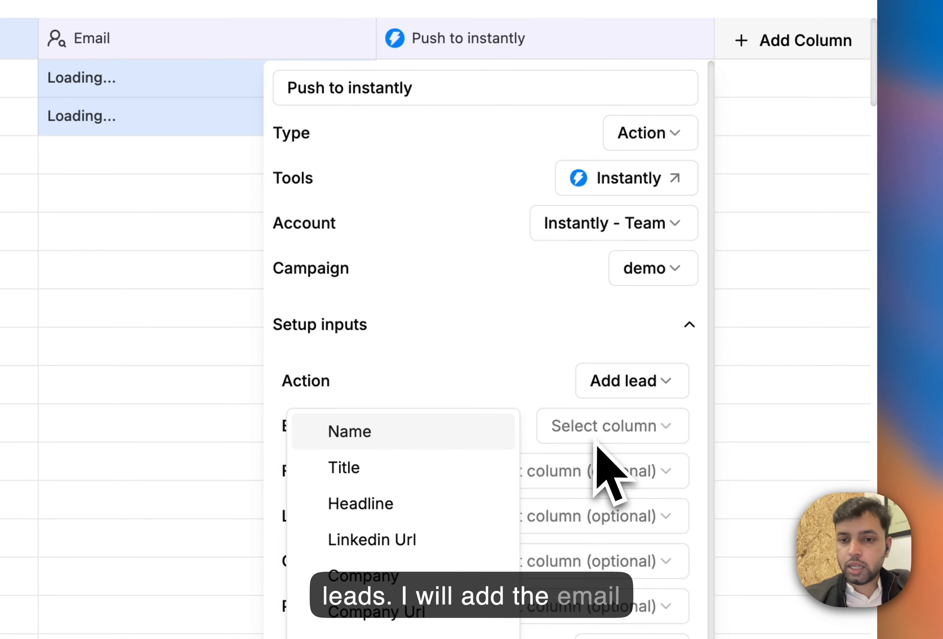
pyautogui.click(445, 373)
pyautogui.click(87, 187)
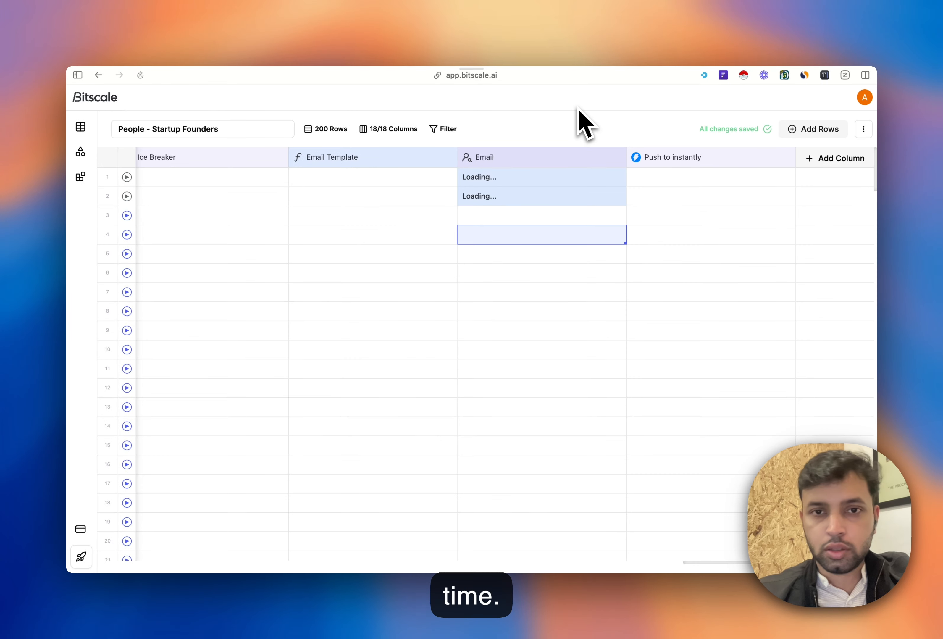
# Step: Reload the grid and review the first two rows' Email results and the Push to instantly column's setup inputs
pyautogui.press('super+r')
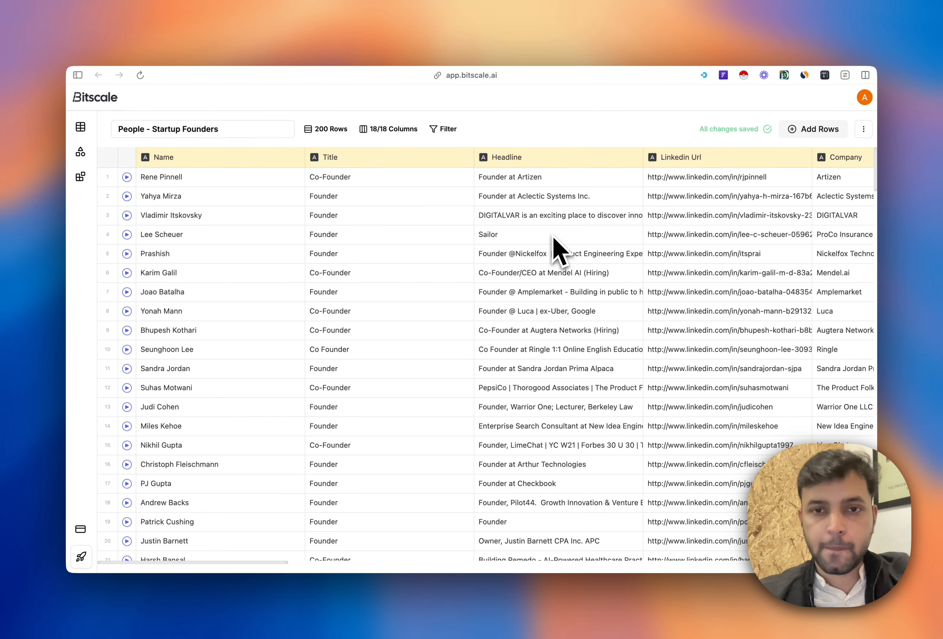
pyautogui.hscroll(15, 558, 248)
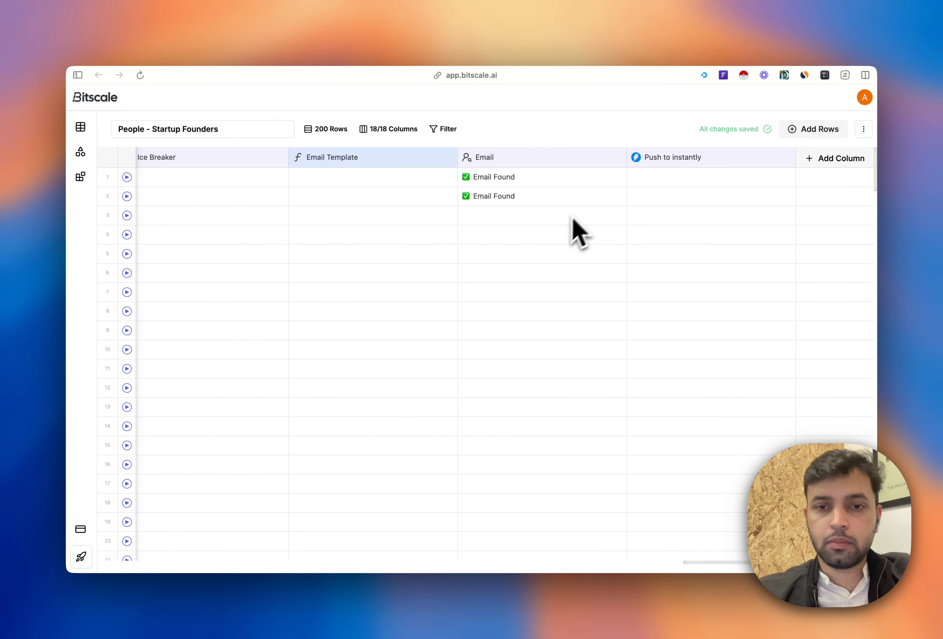
pyautogui.click(677, 158)
pyautogui.click(782, 308)
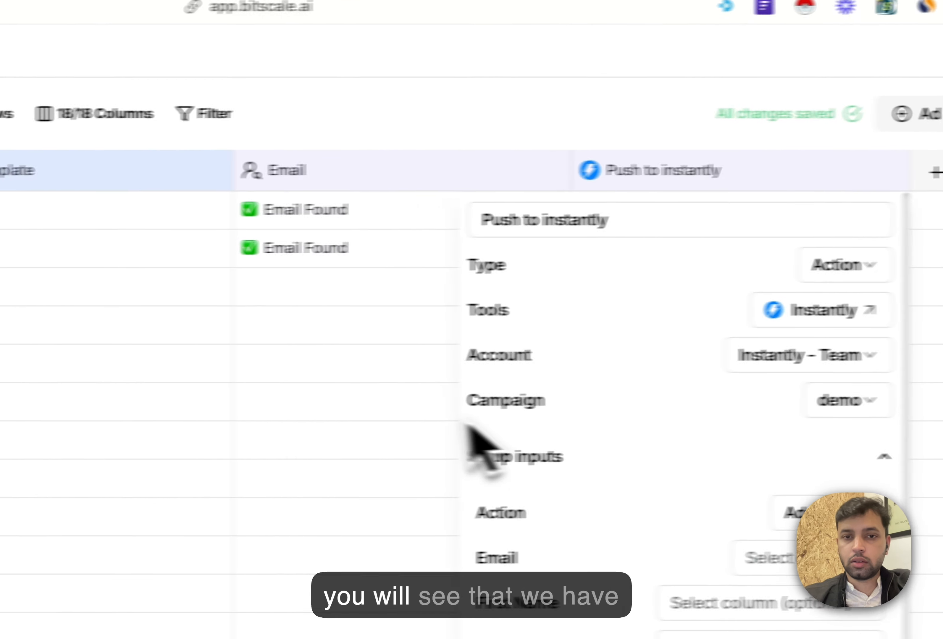
pyautogui.click(328, 406)
pyautogui.click(533, 210)
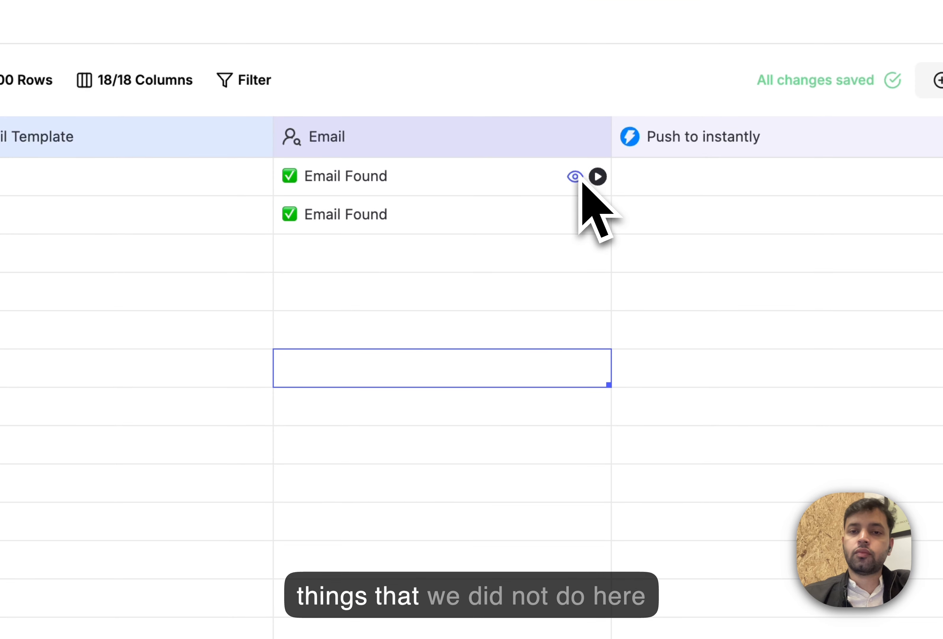
# Step: Set the Email column's waterfall validation provider to Million Verifier and save the column
pyautogui.click(508, 147)
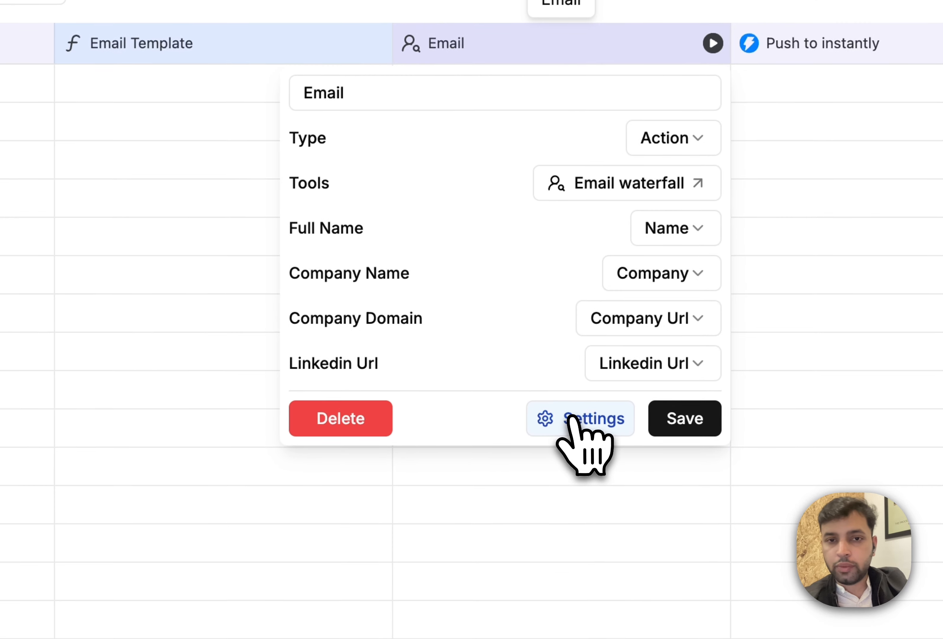
pyautogui.click(571, 419)
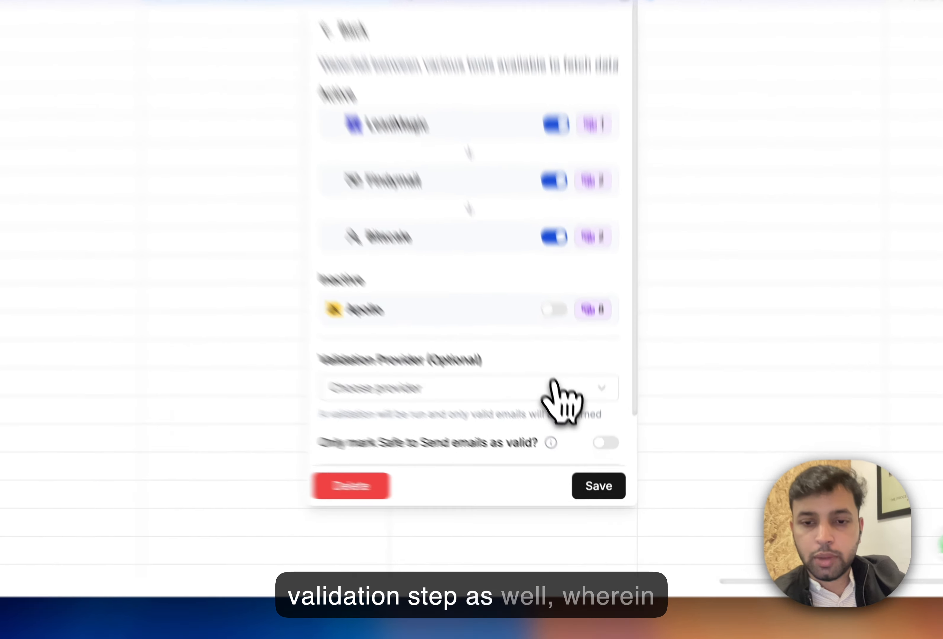
pyautogui.click(575, 437)
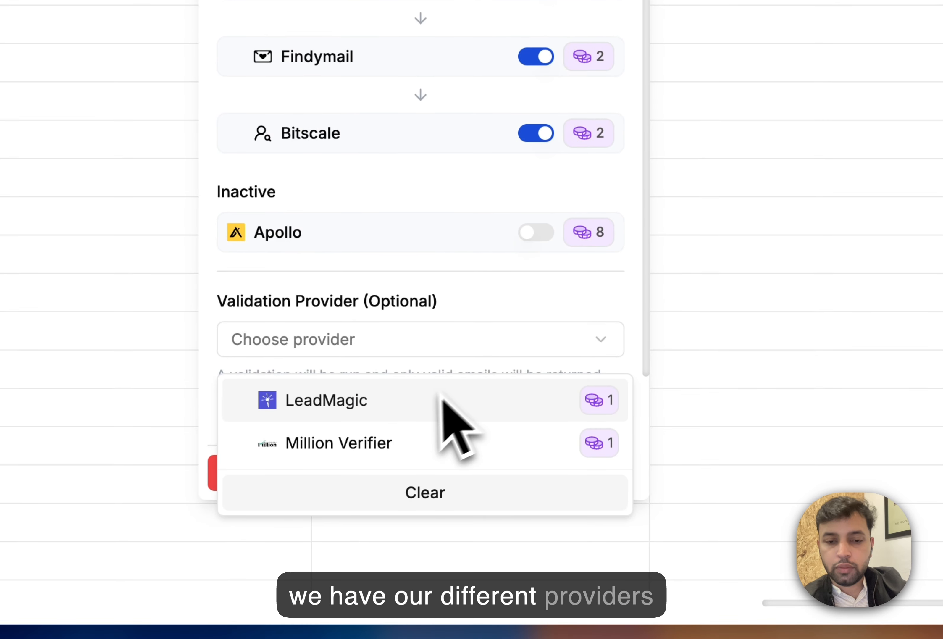
pyautogui.click(364, 443)
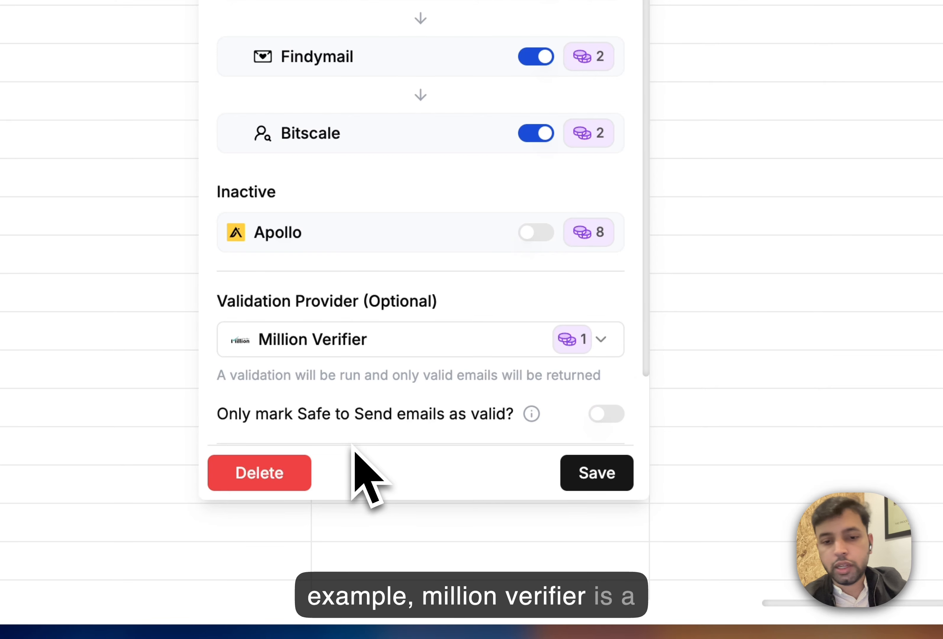
pyautogui.click(597, 476)
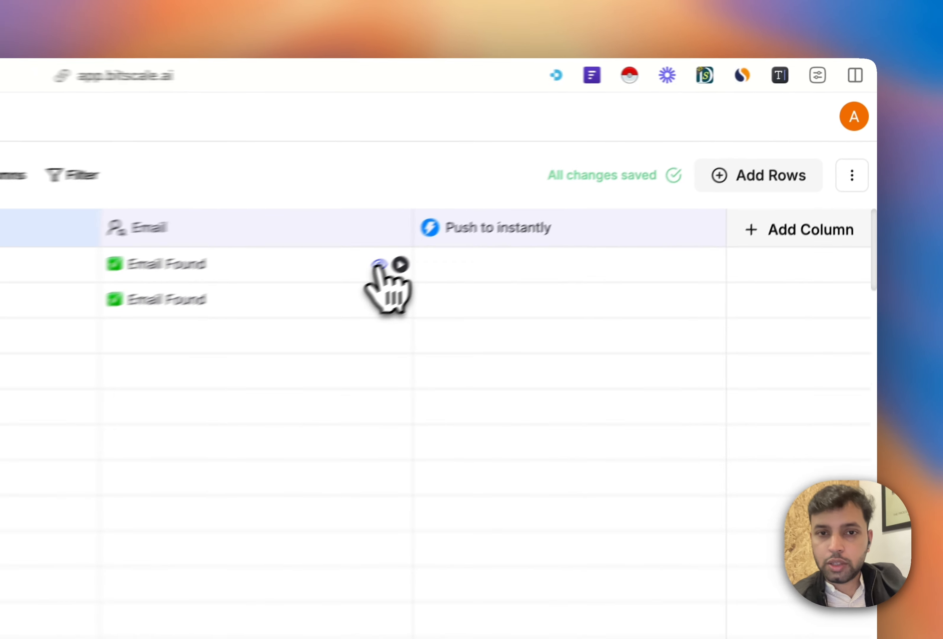
# Step: Add the Email output of the first row's Email result as its own column and run it for the first two rows
pyautogui.click(609, 177)
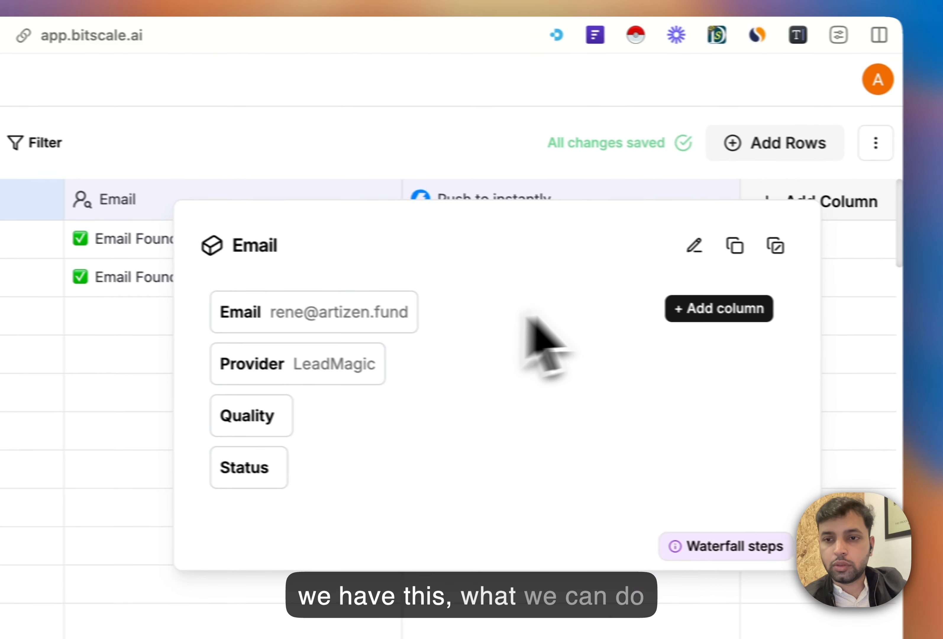
pyautogui.click(703, 350)
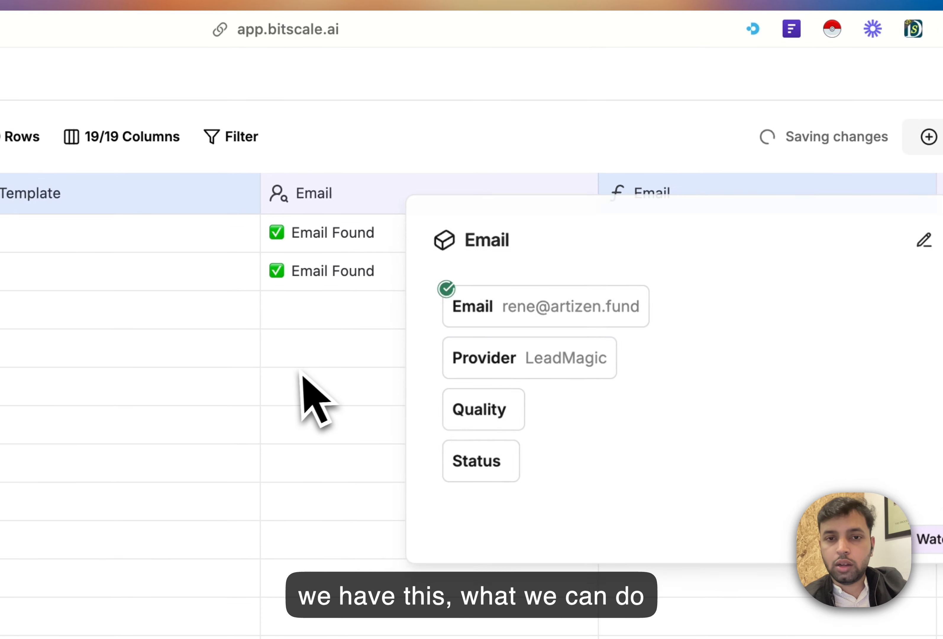
pyautogui.click(90, 378)
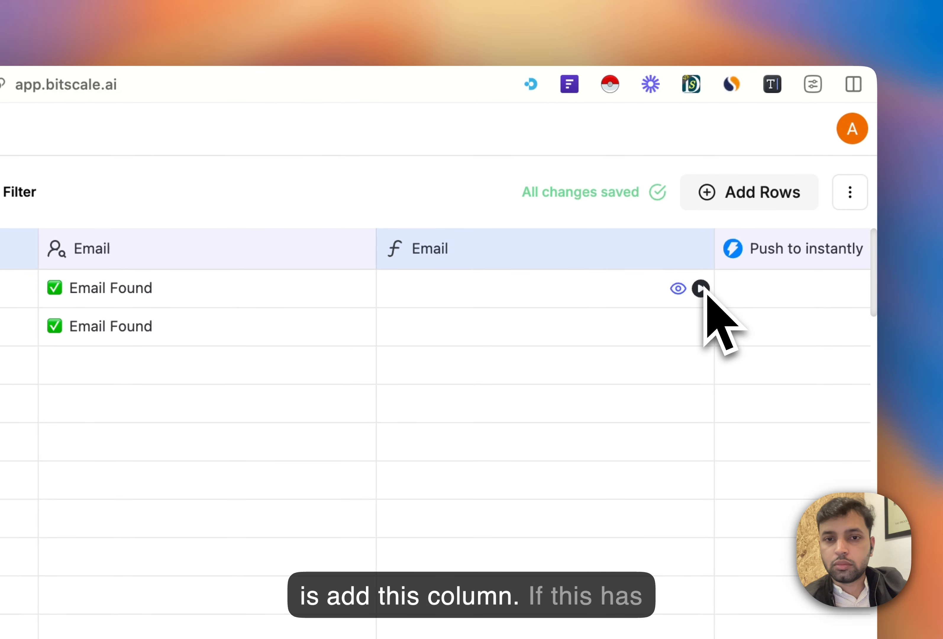
pyautogui.click(340, 288)
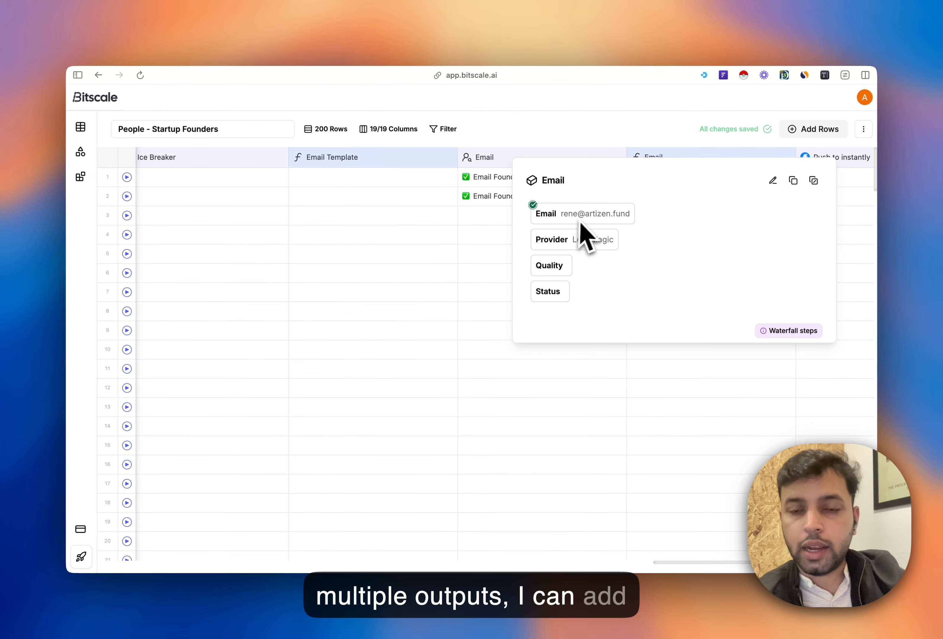
pyautogui.moveTo(623, 247)
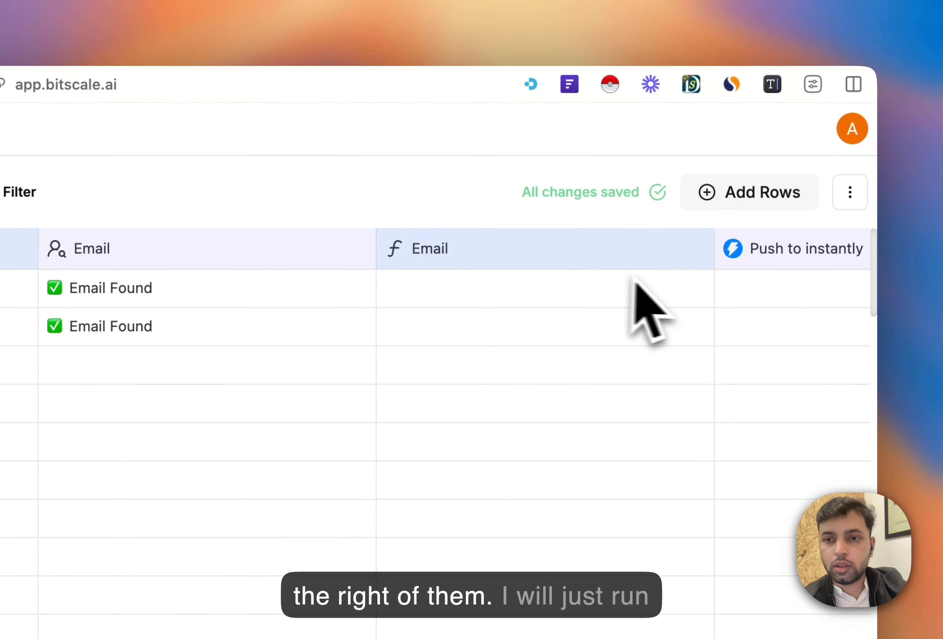
pyautogui.click(871, 253)
pyautogui.click(700, 326)
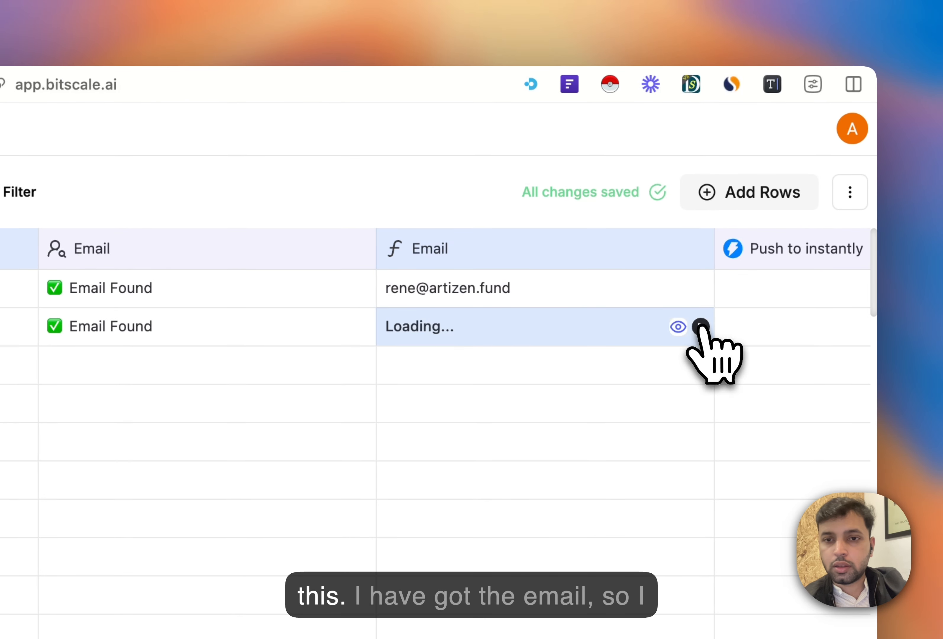
# Step: Set the Email input of the Push to instantly column to the newly added Email output column
pyautogui.hscroll(5, 459, 354)
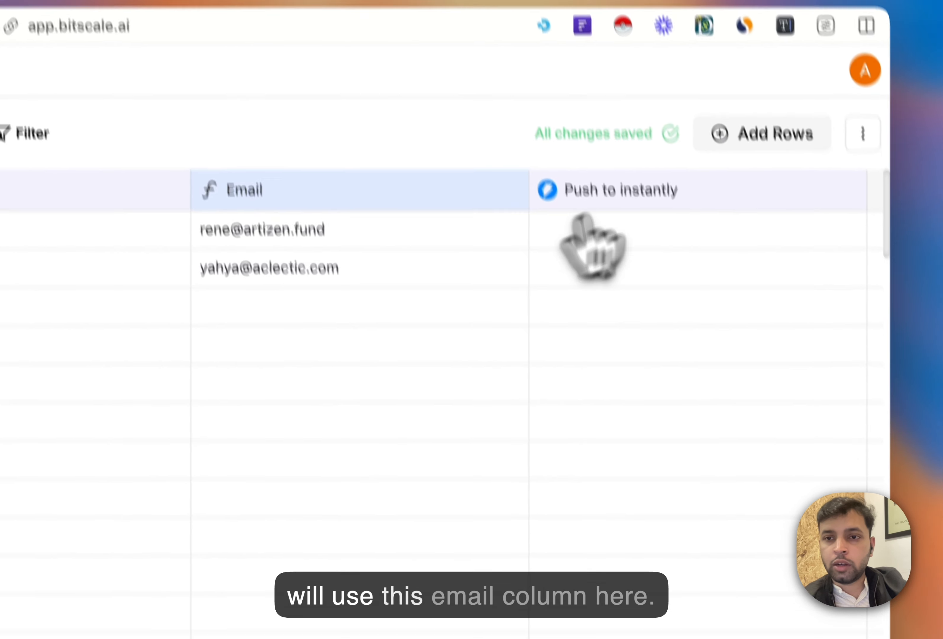
pyautogui.click(654, 247)
pyautogui.click(805, 422)
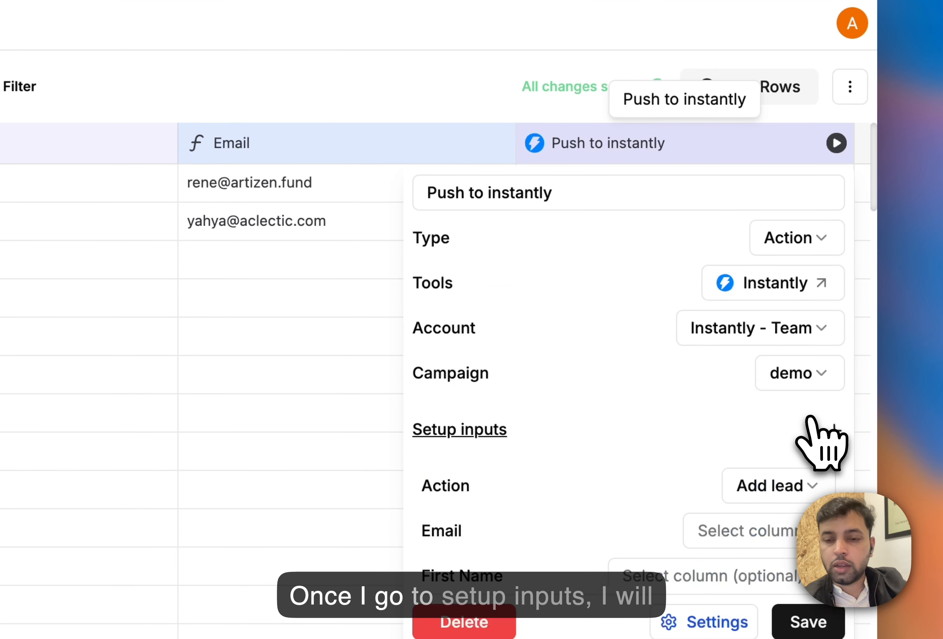
pyautogui.scroll(-5, 799, 326)
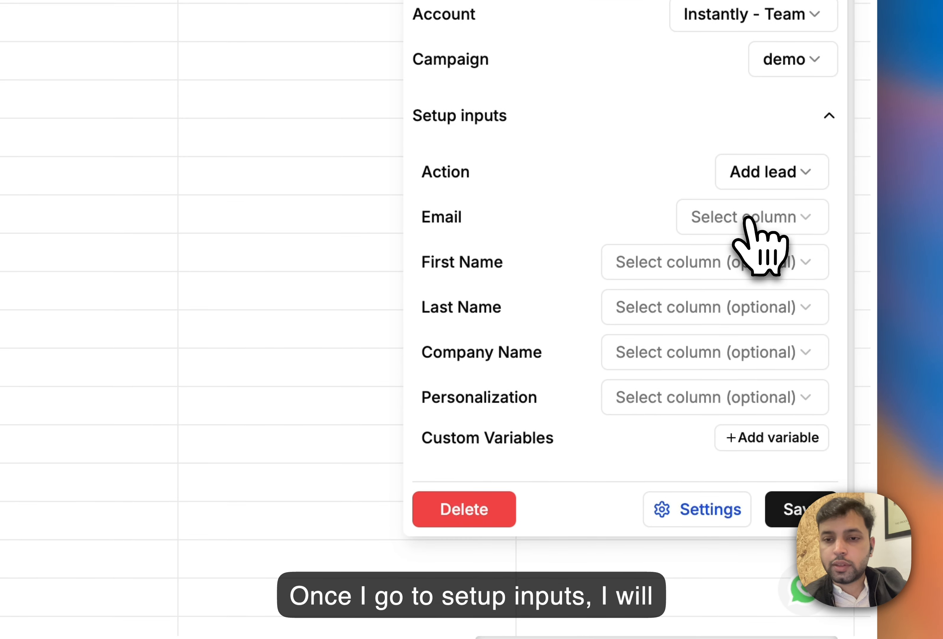
pyautogui.click(745, 220)
pyautogui.scroll(-3, 542, 463)
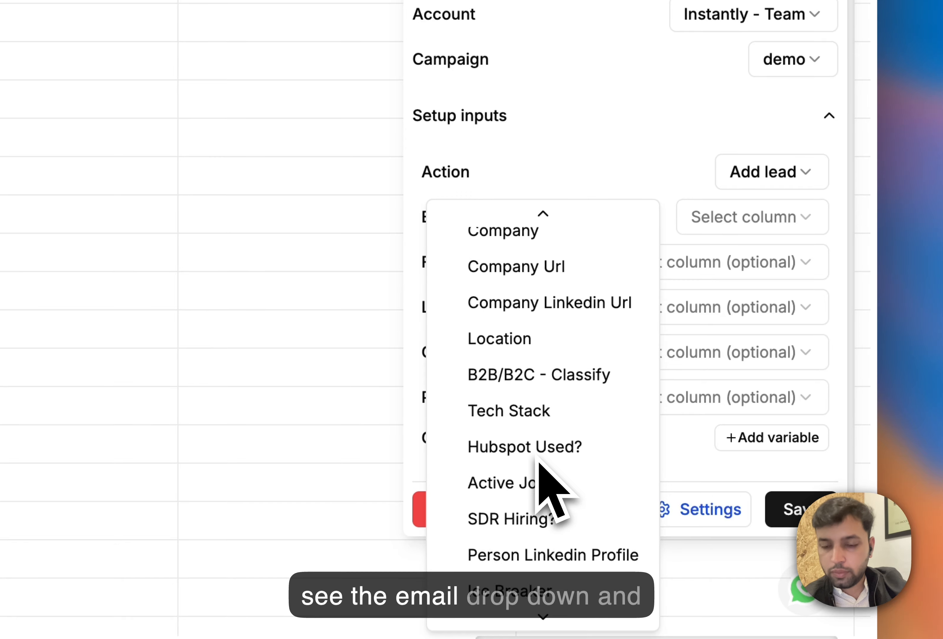
pyautogui.scroll(-3, 542, 464)
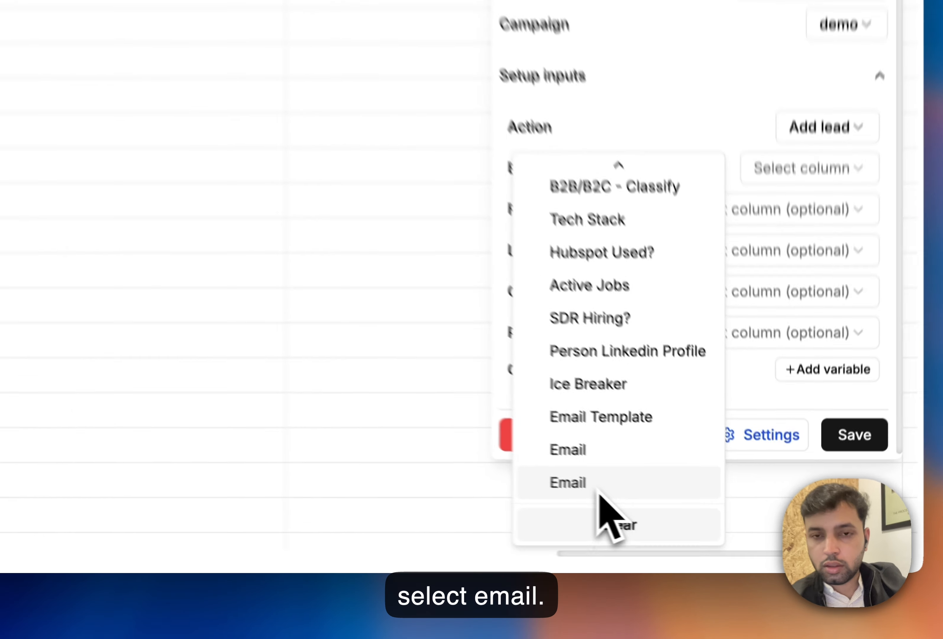
pyautogui.click(699, 528)
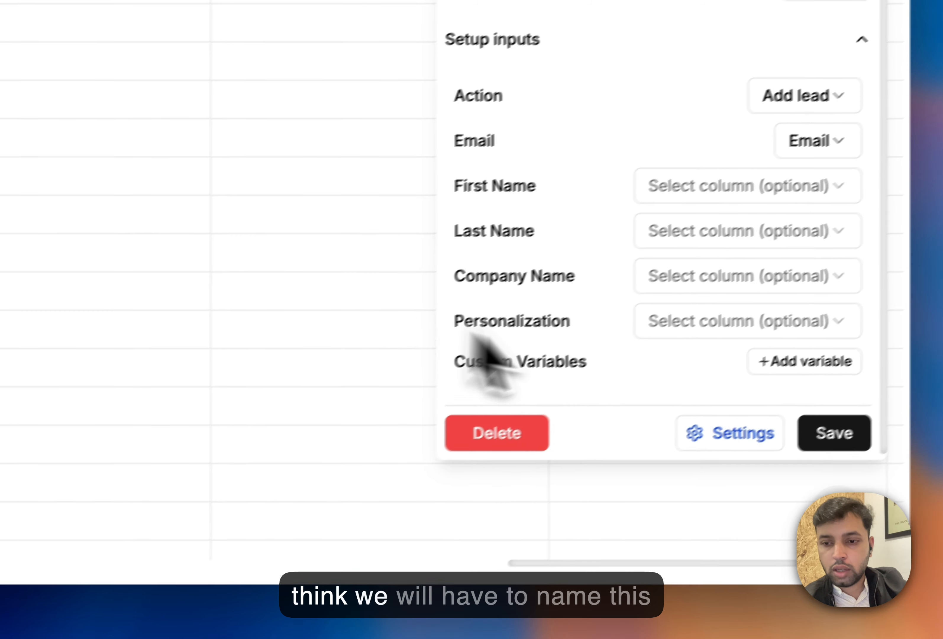
# Step: Rename the Email action column that uses the Email waterfall tool as "Email Waterfall" and save it
pyautogui.click(362, 157)
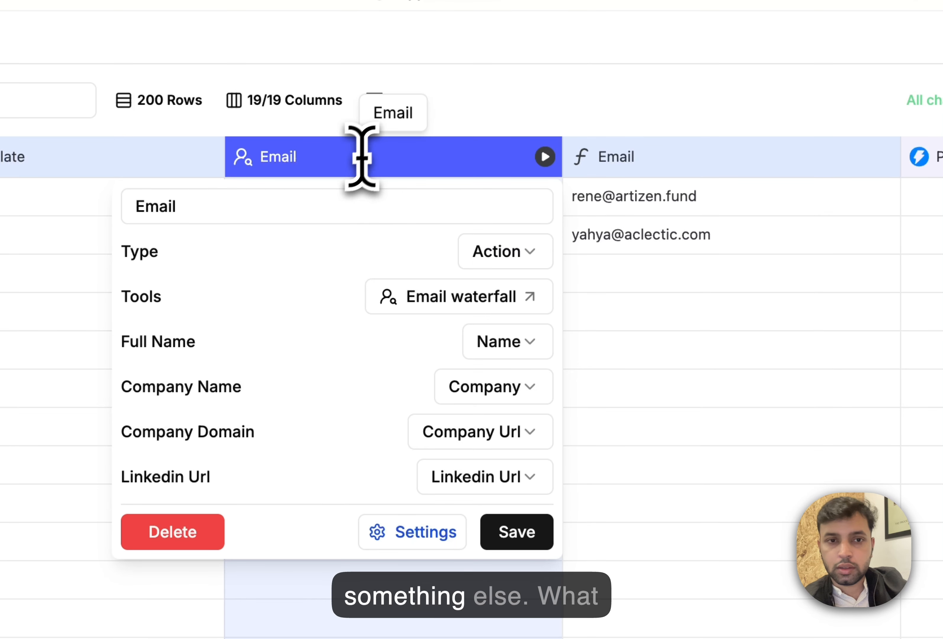
pyautogui.write('Waterfall')
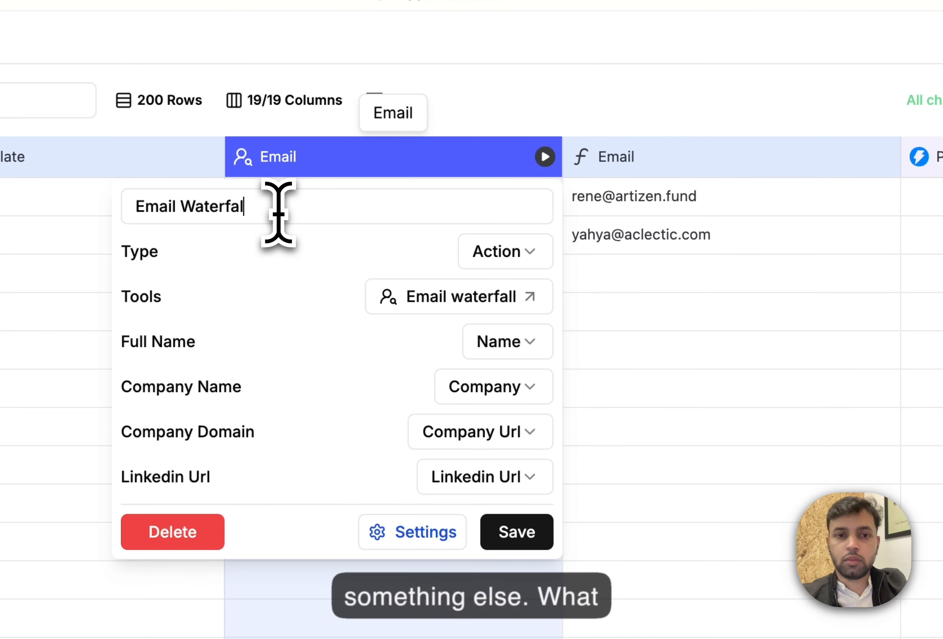
pyautogui.click(517, 532)
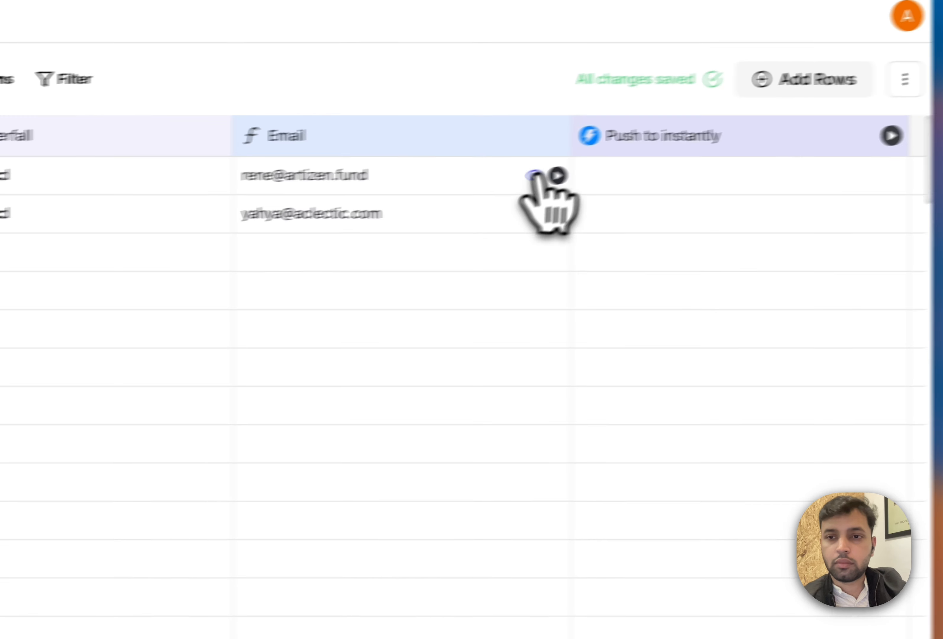
# Step: In the Push to instantly setup inputs, map First Name to the Name column and Company Name to the Company column
pyautogui.click(718, 134)
pyautogui.scroll(-7, 827, 445)
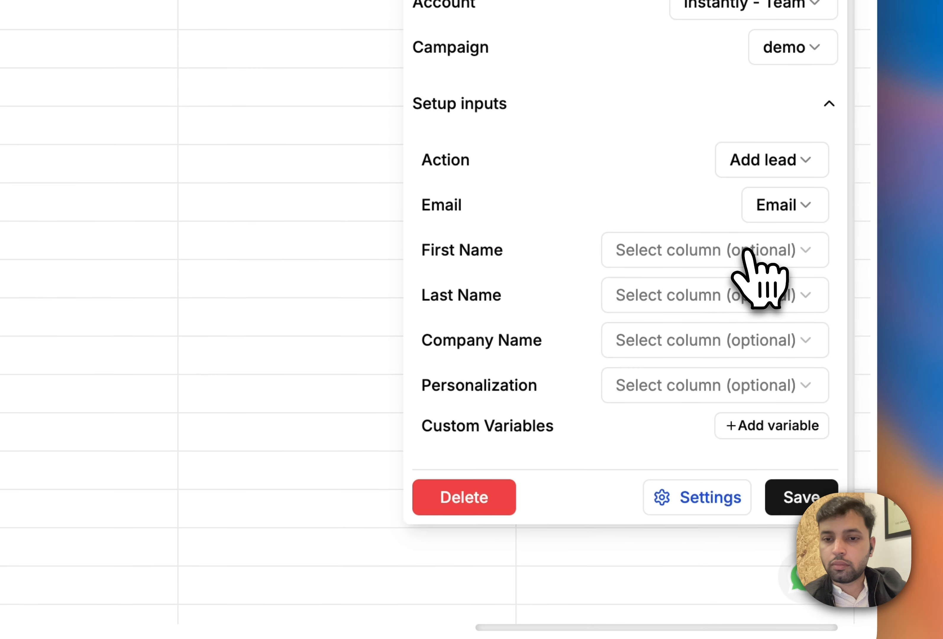
pyautogui.click(748, 255)
pyautogui.click(748, 261)
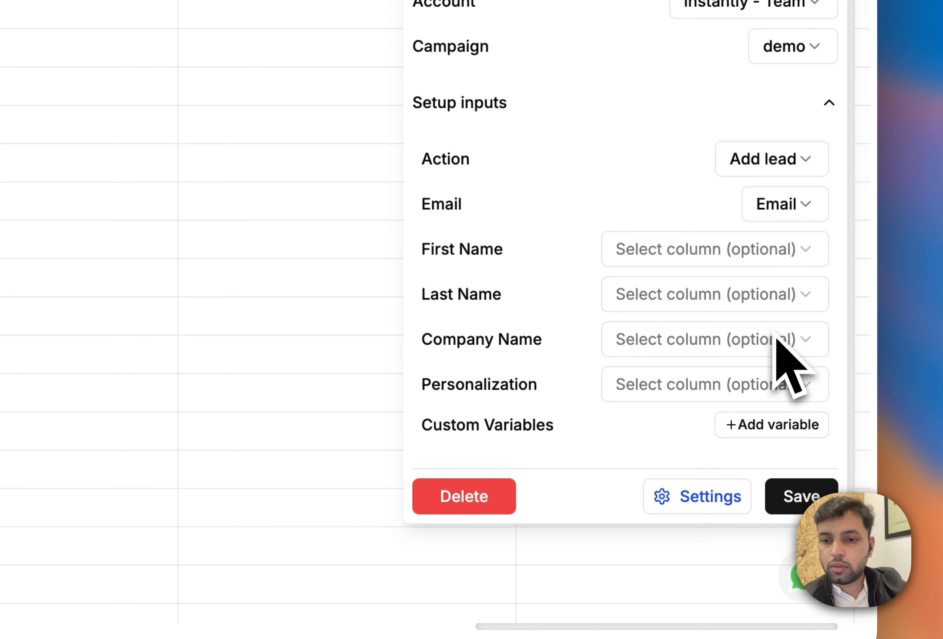
pyautogui.click(773, 256)
pyautogui.click(485, 231)
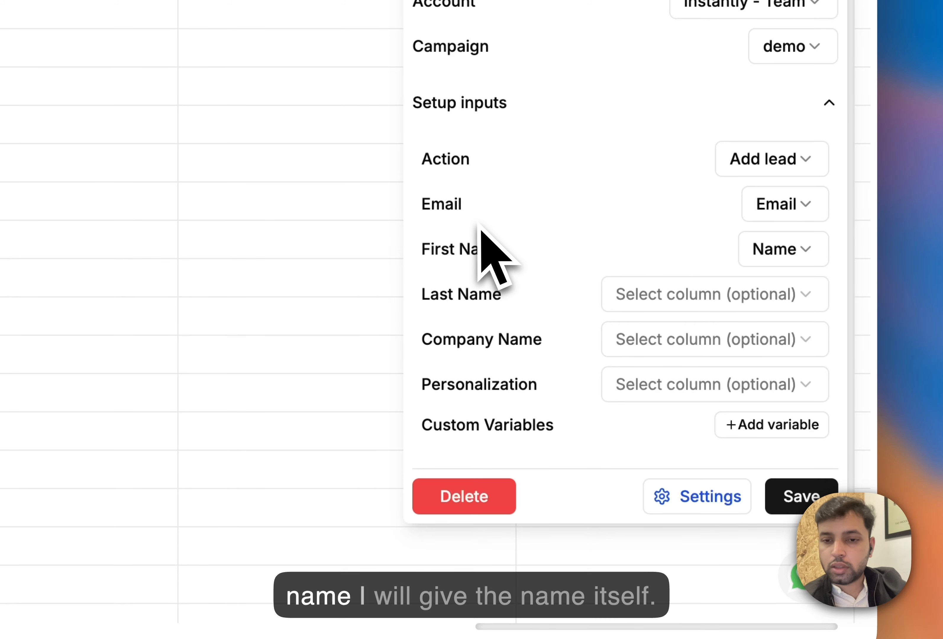
pyautogui.click(777, 341)
pyautogui.click(446, 373)
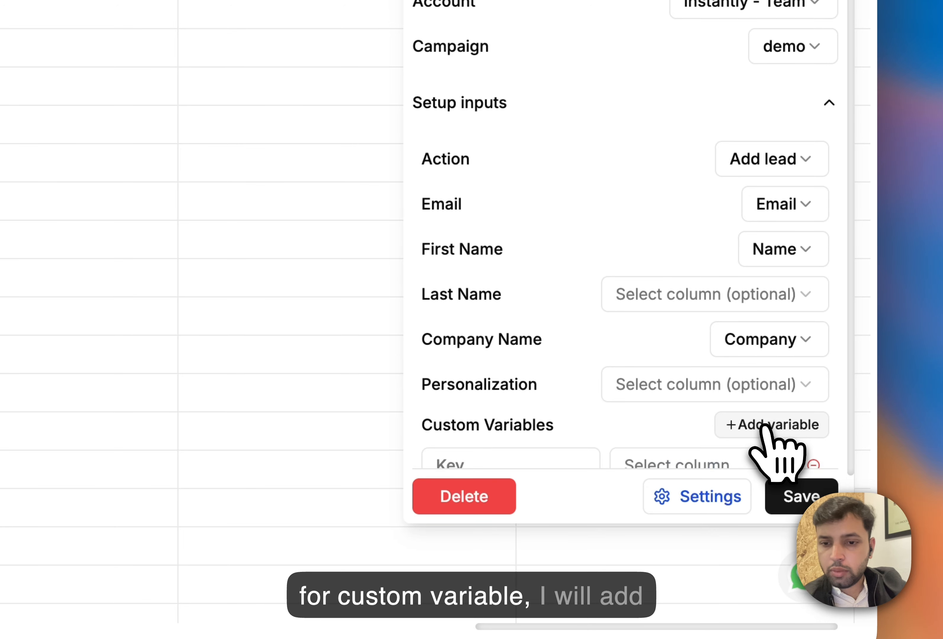
# Step: Add a custom variable with the key "email" mapped to the Email Template column and save Push to instantly
pyautogui.scroll(-2, 591, 420)
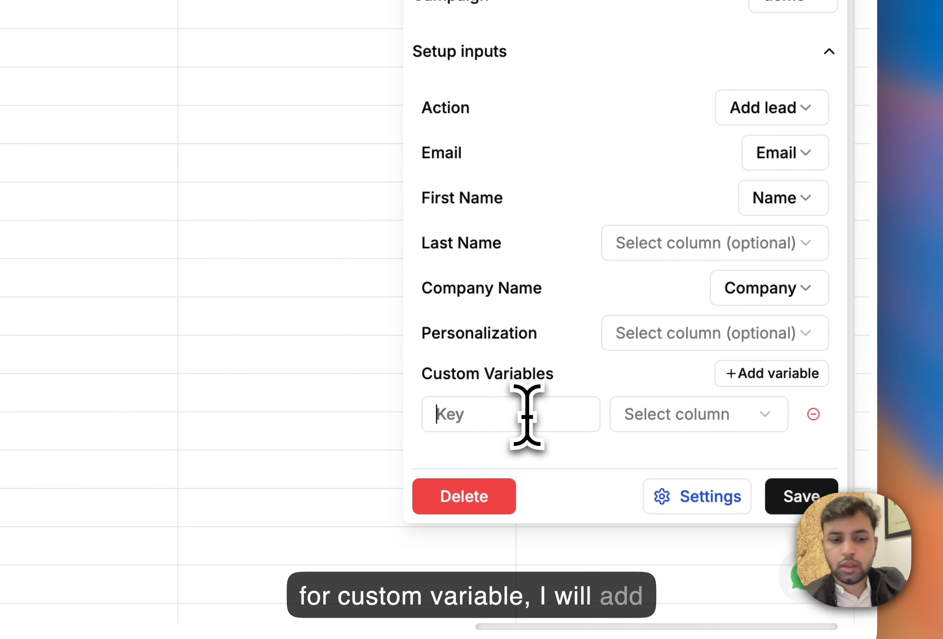
pyautogui.write('Email')
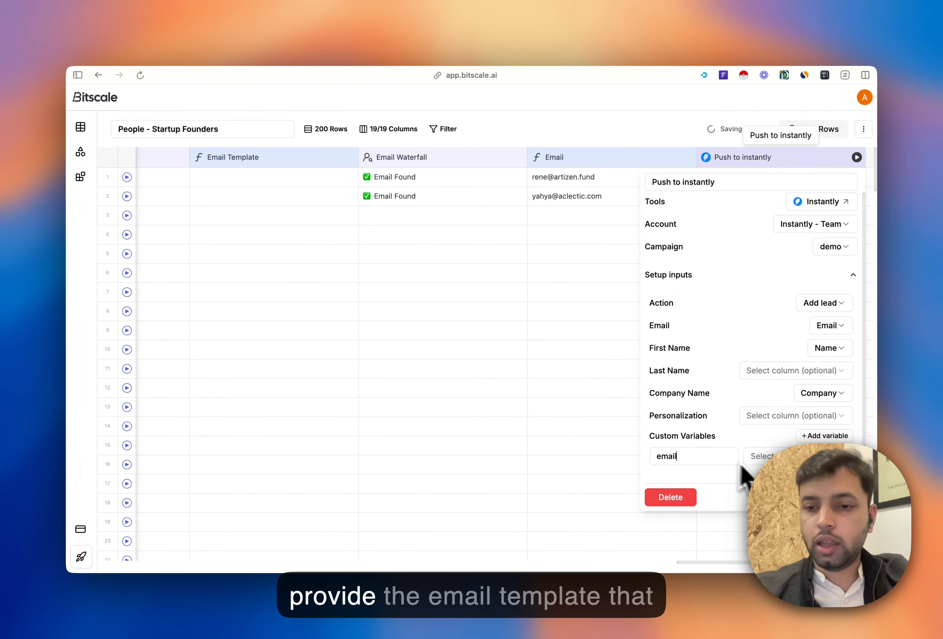
pyautogui.click(815, 459)
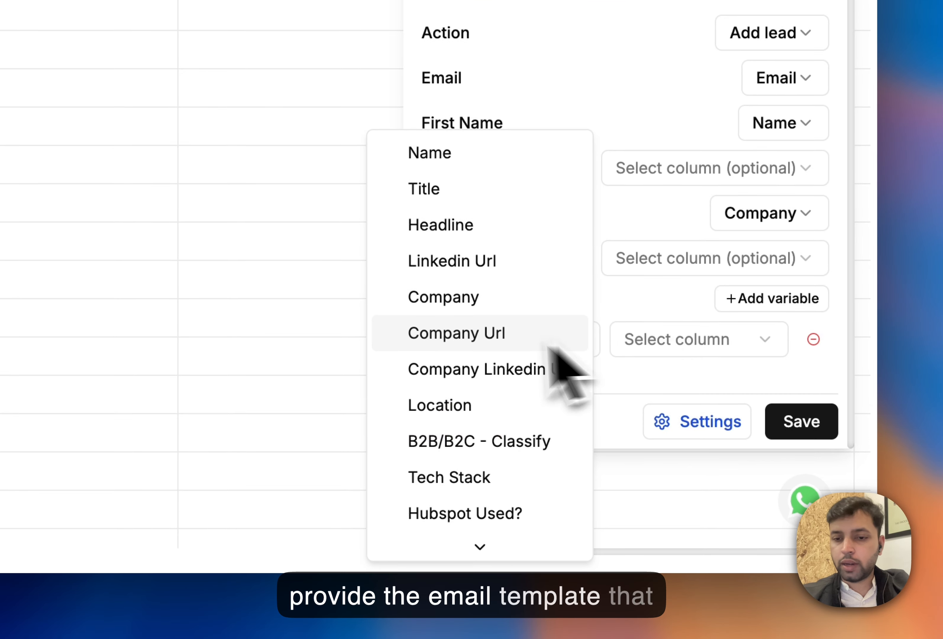
pyautogui.scroll(-5, 449, 354)
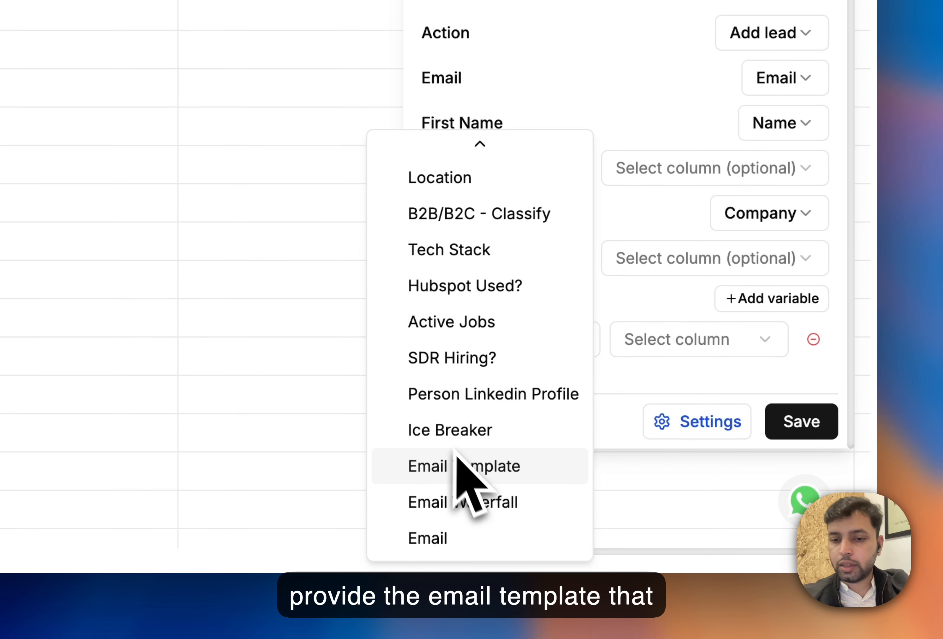
pyautogui.click(459, 466)
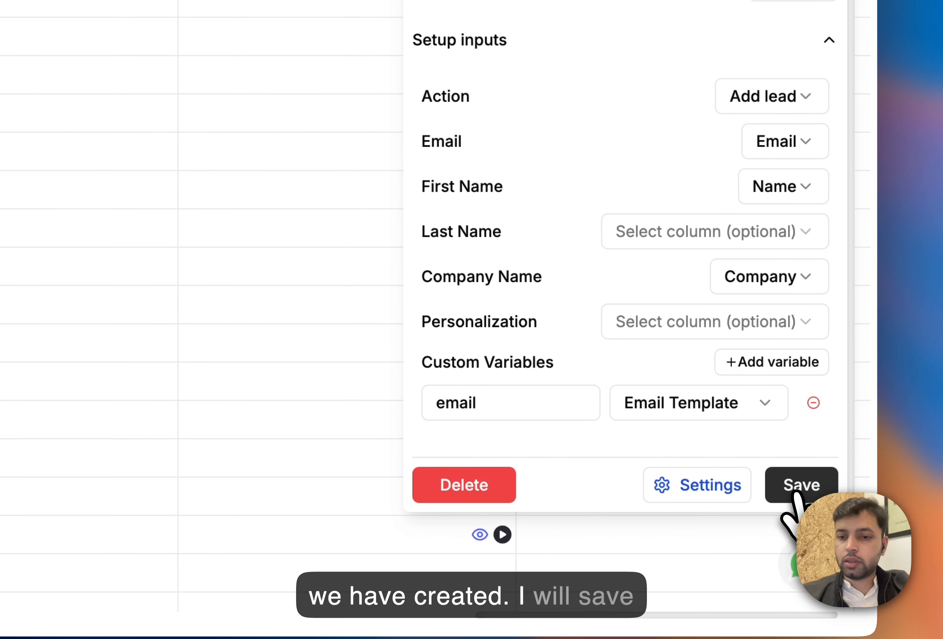
pyautogui.click(796, 493)
# Step: Review which row ranges the Email Waterfall column can be run for, then close the options without running it
pyautogui.hscroll(3, 369, 408)
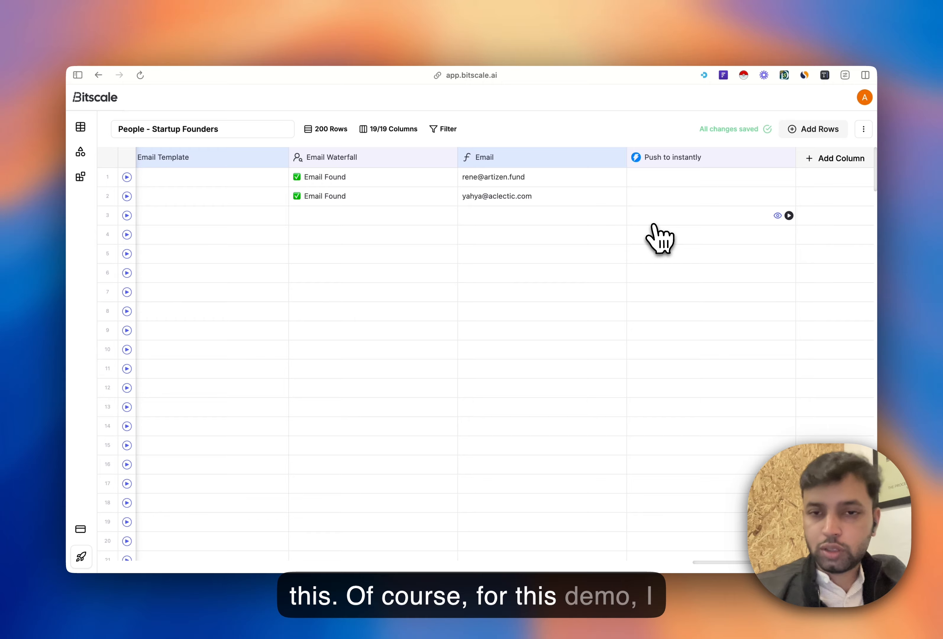
pyautogui.moveTo(788, 175)
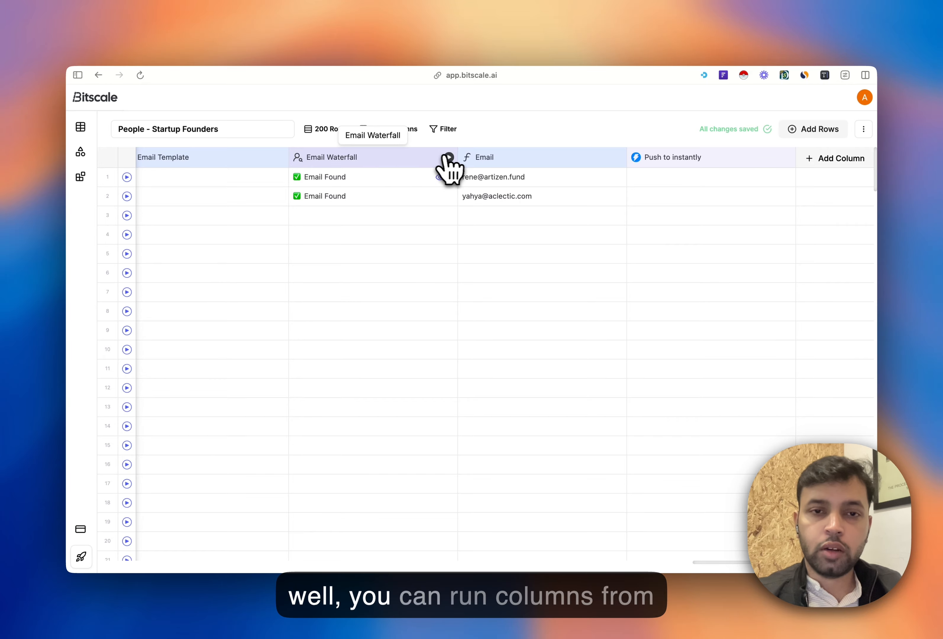
pyautogui.click(449, 157)
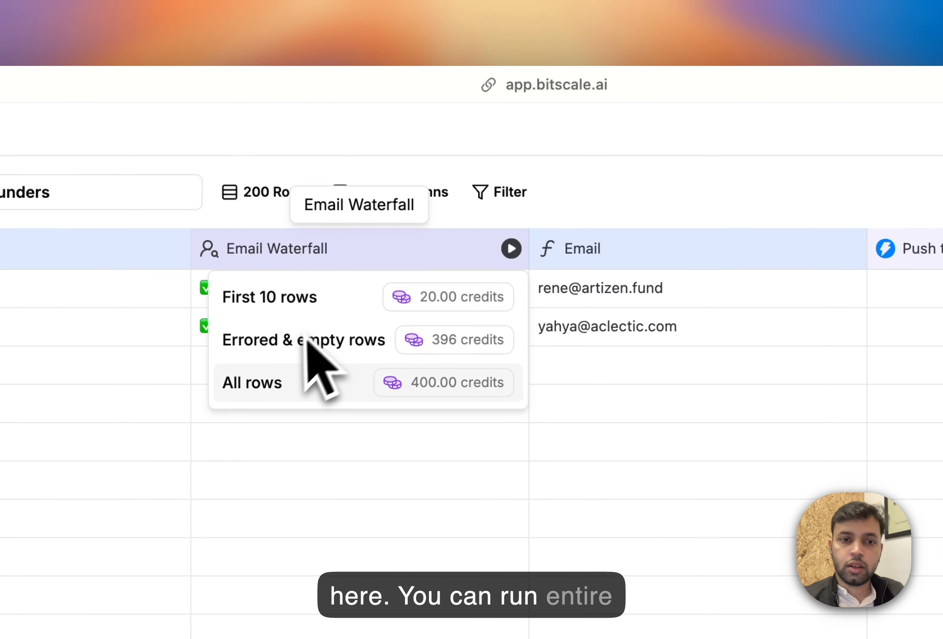
pyautogui.click(655, 184)
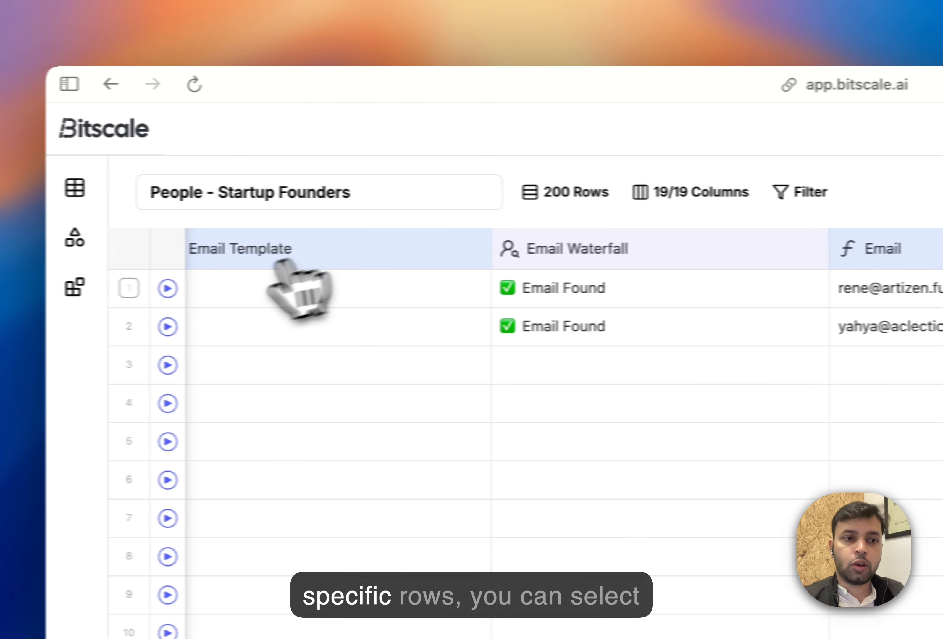
# Step: Select the first three rows of the grid
pyautogui.click(129, 288)
pyautogui.click(129, 327)
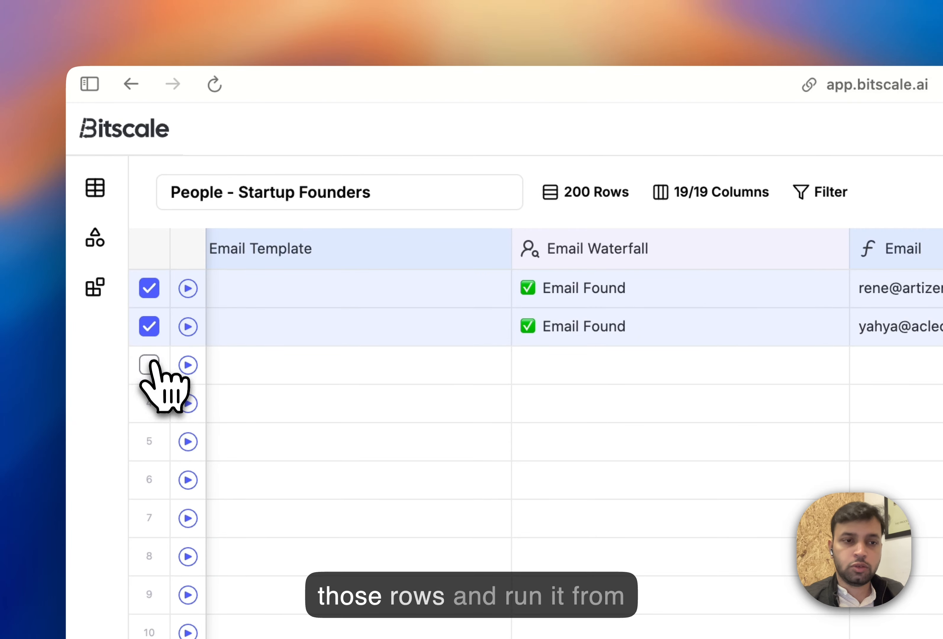
pyautogui.click(149, 364)
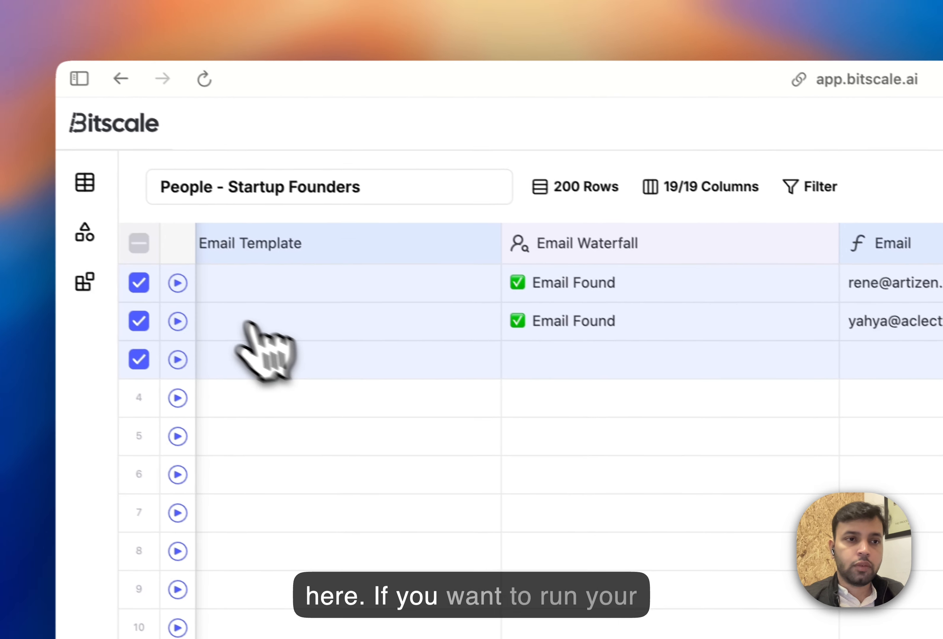
# Step: Select all 200 rows of the grid
pyautogui.click(140, 248)
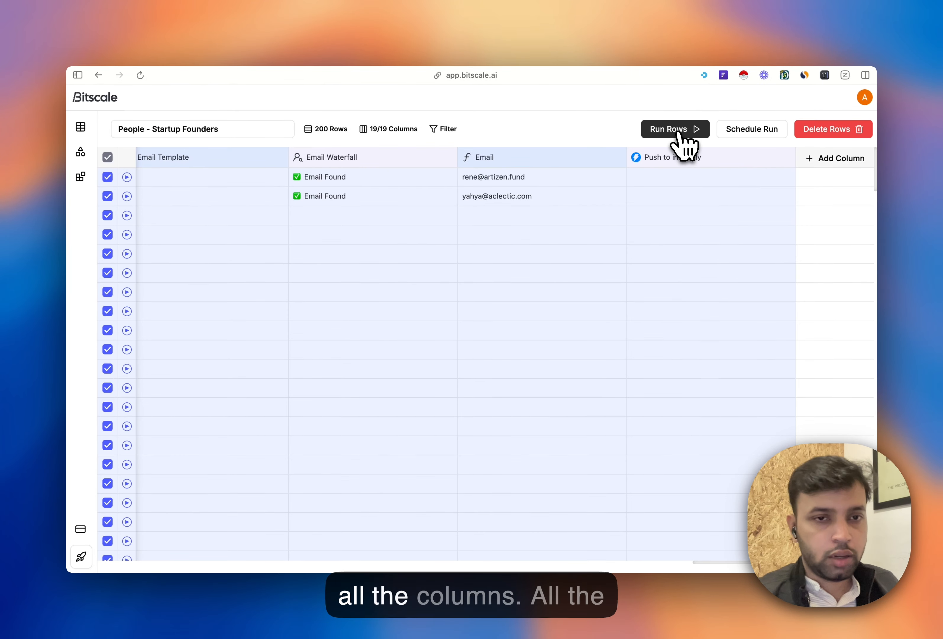
pyautogui.hscroll(-3, 359, 282)
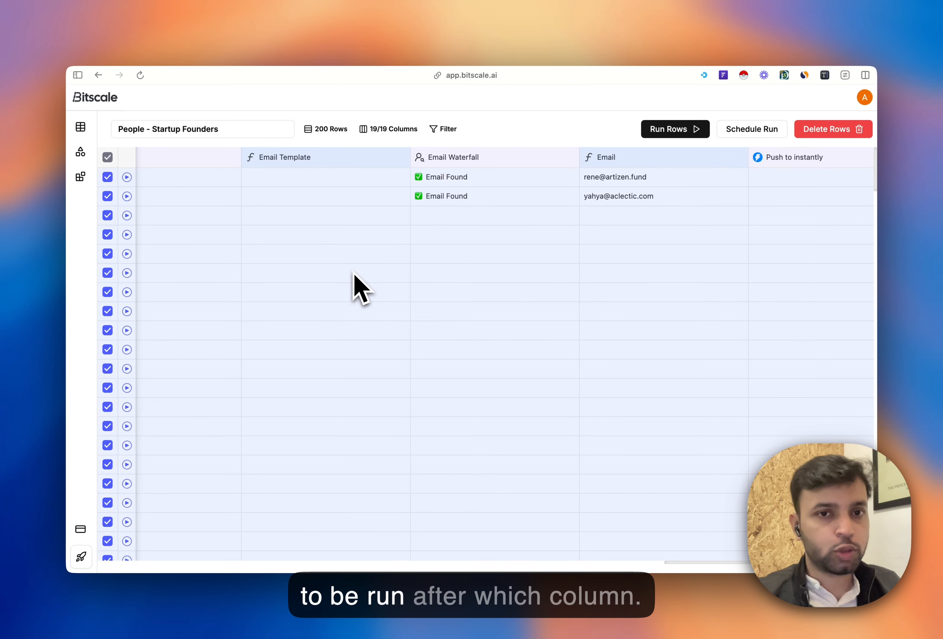
pyautogui.hscroll(-10, 358, 281)
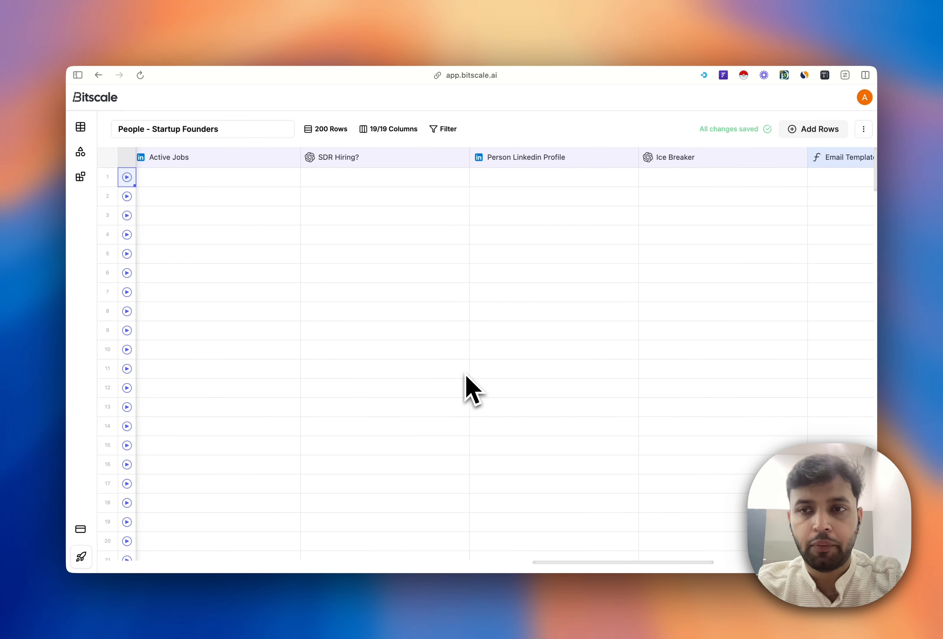
# Step: Select rows 1 to 30 of the grid and run them
pyautogui.hscroll(1, 473, 389)
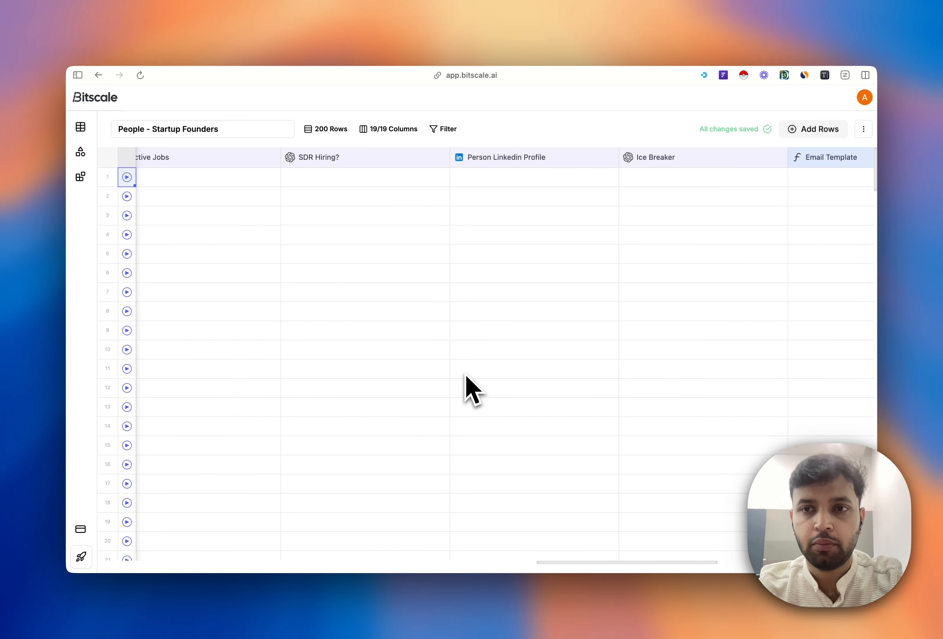
pyautogui.hscroll(15, 473, 390)
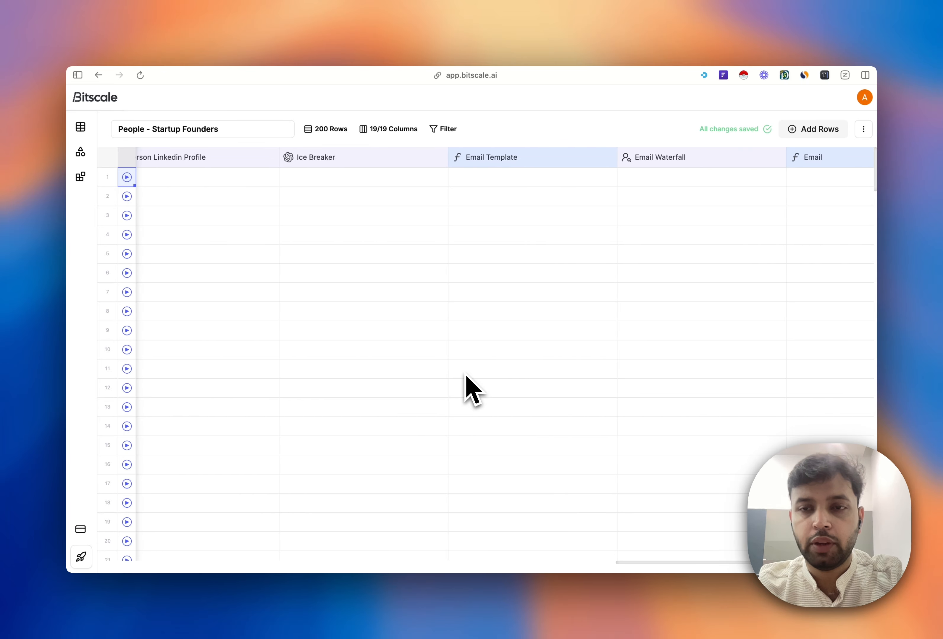
pyautogui.hscroll(-20, 466, 374)
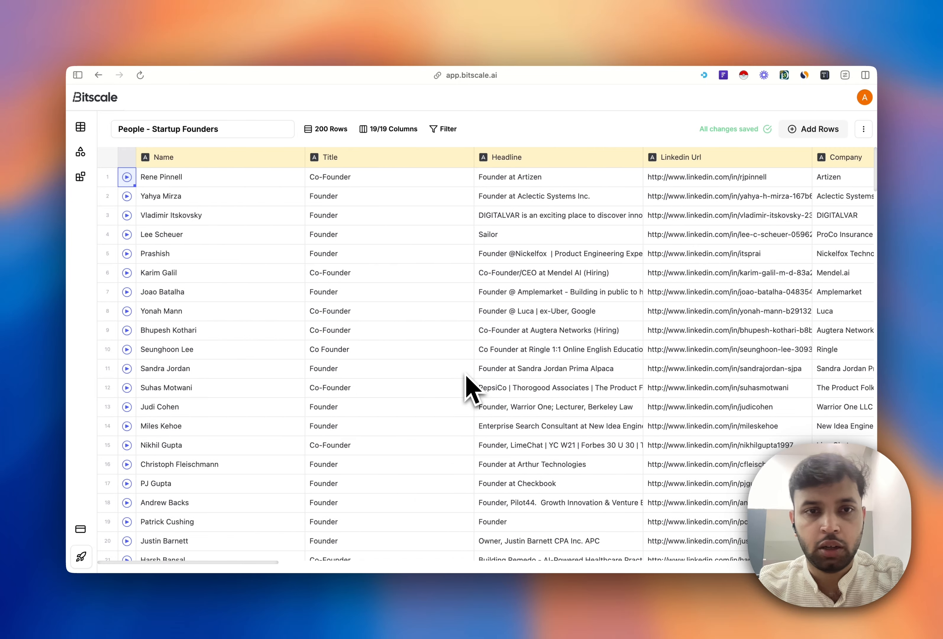
pyautogui.click(108, 178)
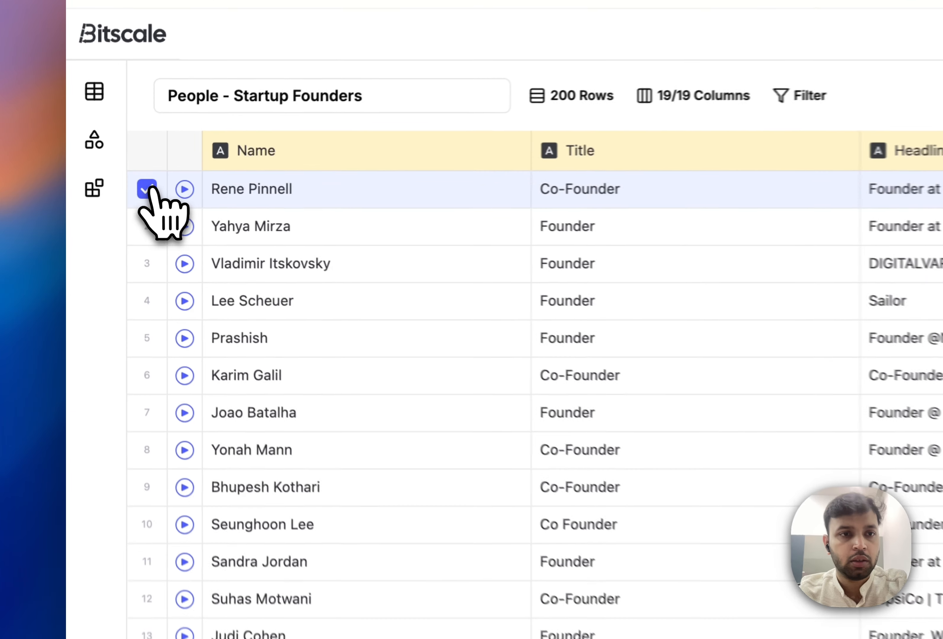
pyautogui.scroll(-5, 117, 199)
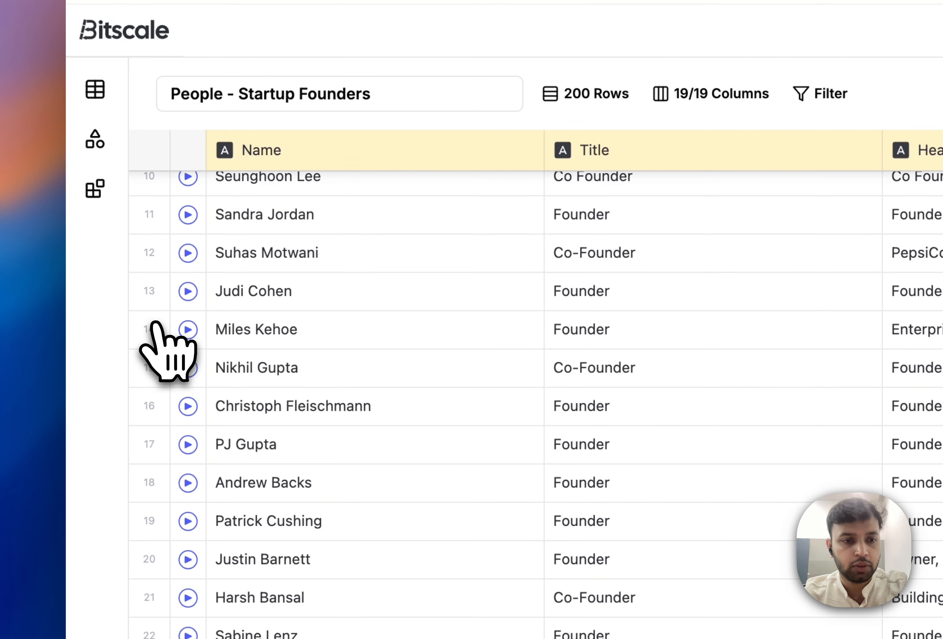
pyautogui.scroll(-5, 156, 326)
pyautogui.scroll(-3, 156, 330)
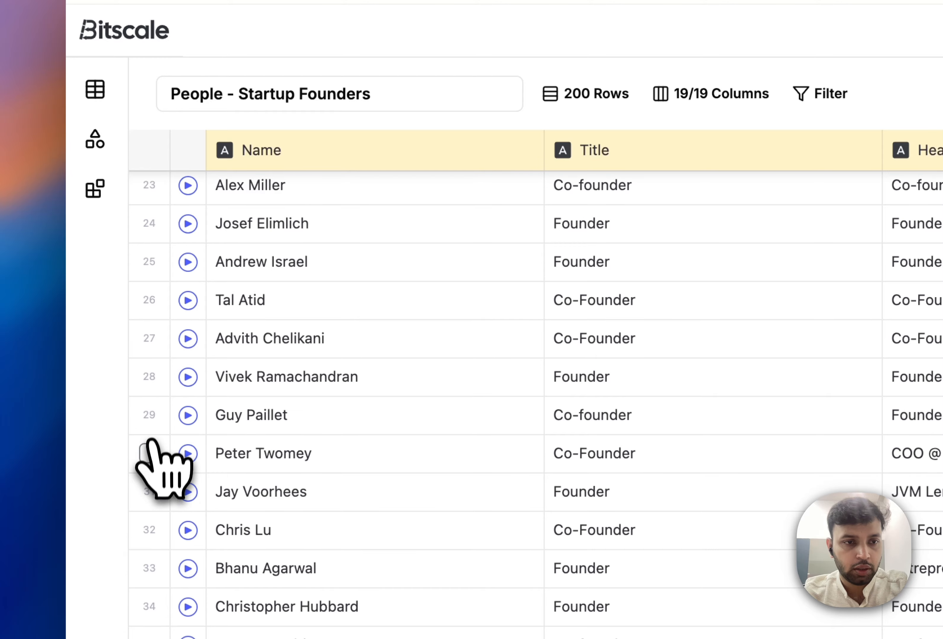
pyautogui.keyDown('shift'); pyautogui.click(146, 454); pyautogui.keyUp('shift')
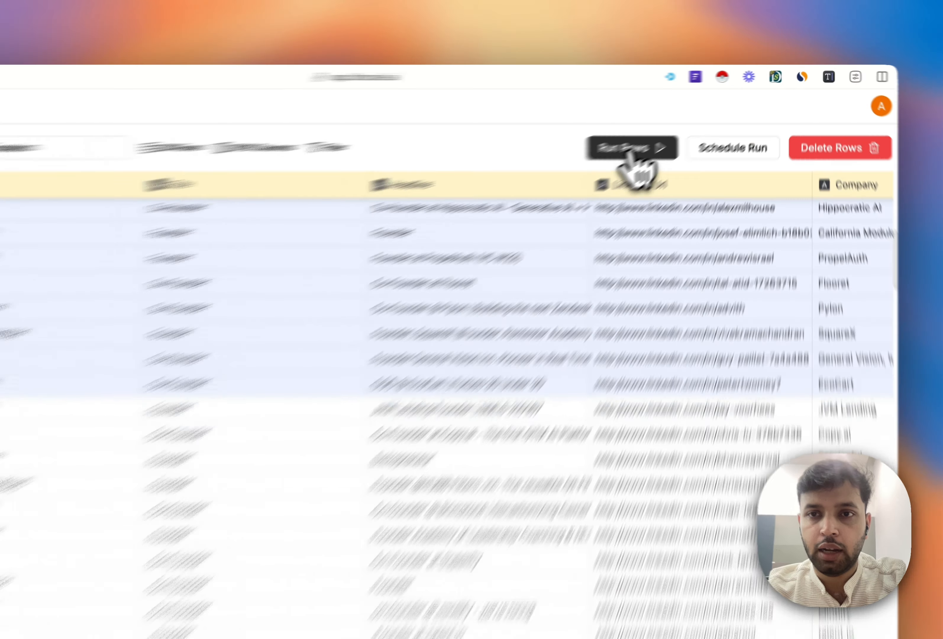
pyautogui.click(674, 131)
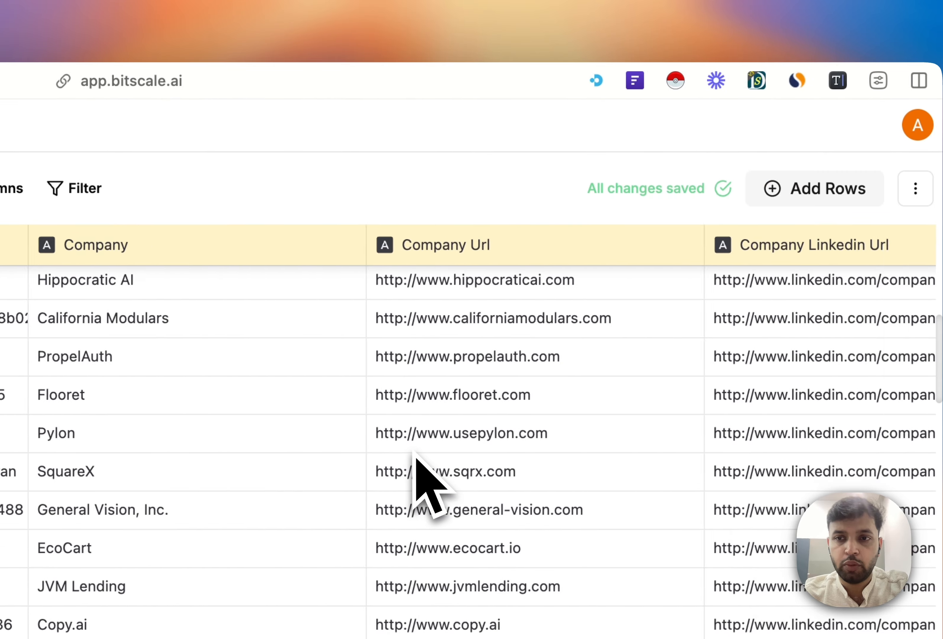
# Step: Check the progress of the run across the enrichment columns, from B2B/B2C - Classify to Ice Breaker
pyautogui.hscroll(14, 413, 451)
pyautogui.scroll(9, 413, 452)
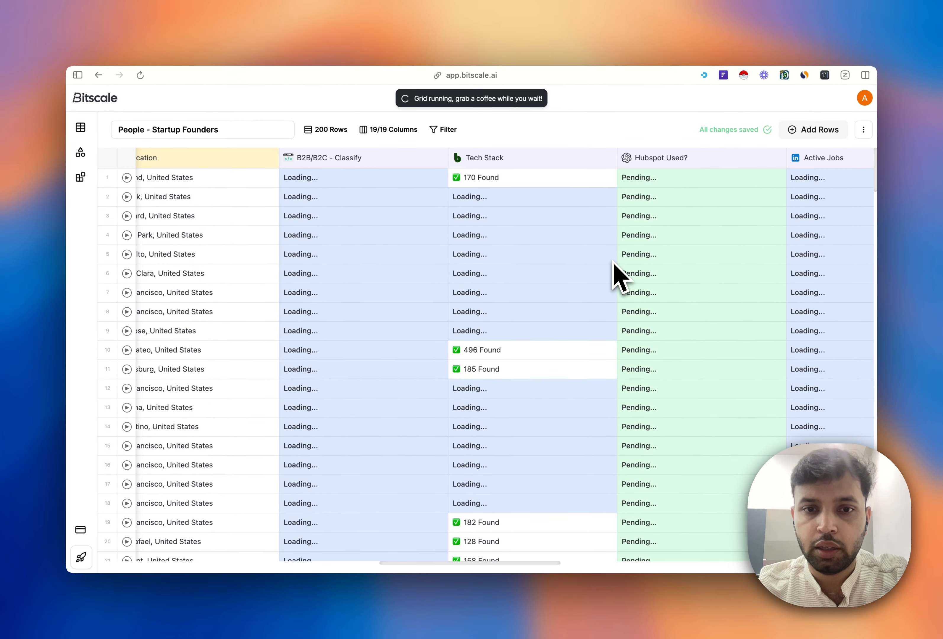
pyautogui.hscroll(5, 617, 277)
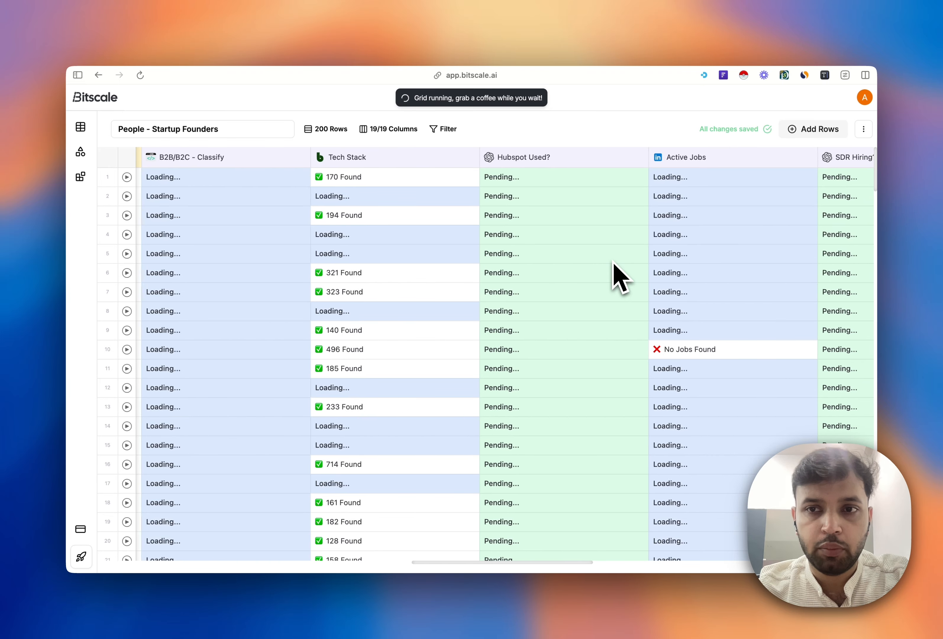
pyautogui.hscroll(8, 614, 264)
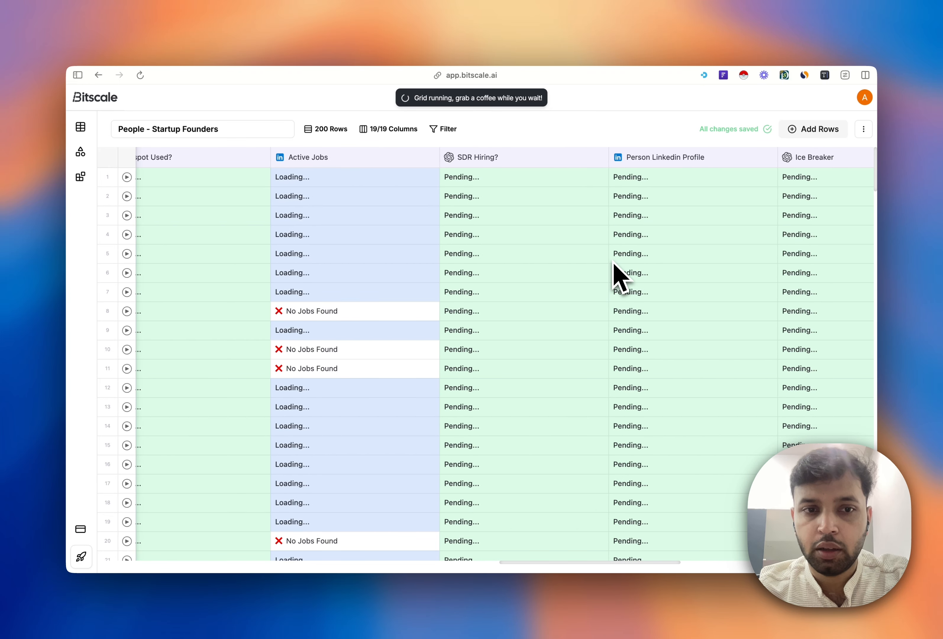
pyautogui.hscroll(-4, 615, 264)
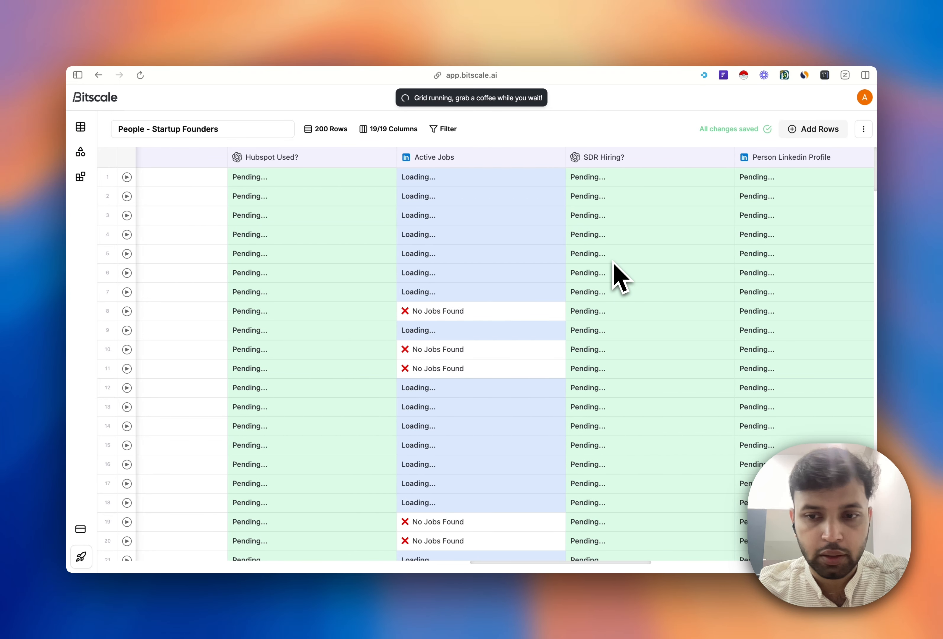
pyautogui.hscroll(-13, 616, 277)
pyautogui.hscroll(11, 571, 261)
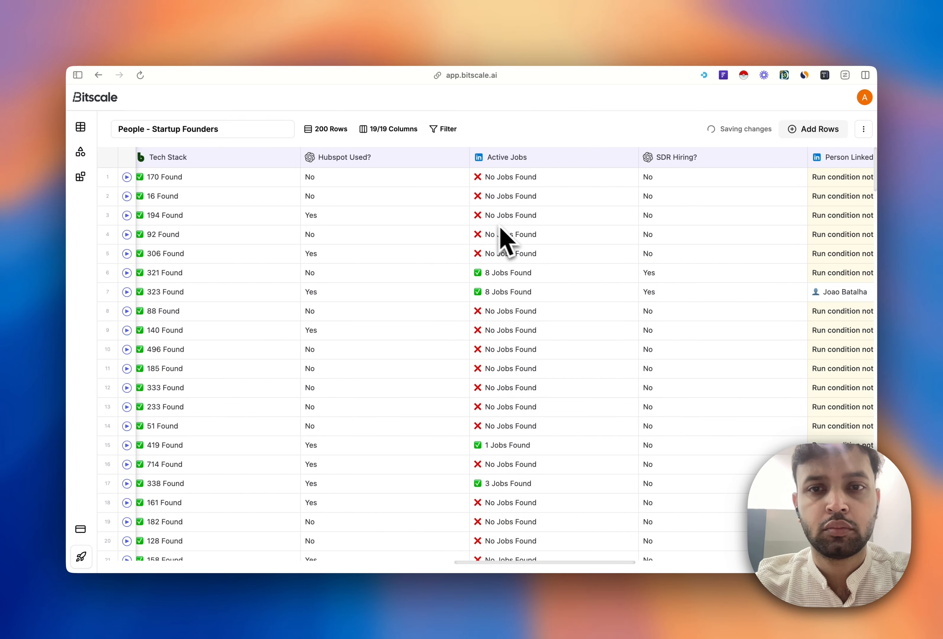
# Step: Examine the results in the B2B/B2C - Classify, Tech Stack, Hubspot Used?, Active Jobs and SDR Hiring? columns
pyautogui.hscroll(15, 502, 238)
pyautogui.hscroll(-20, 491, 234)
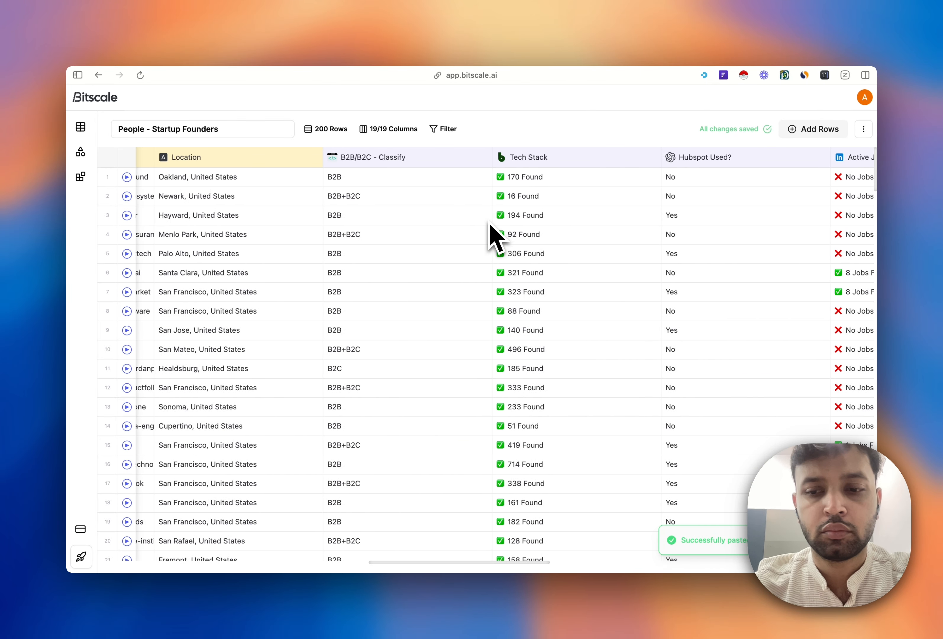
pyautogui.hscroll(-1, 491, 235)
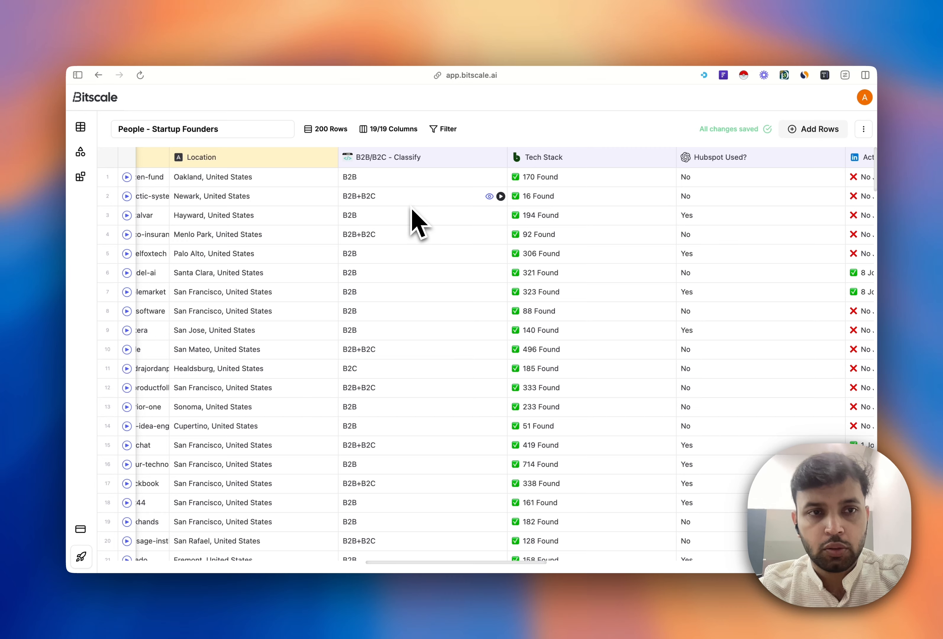
pyautogui.hscroll(3, 412, 210)
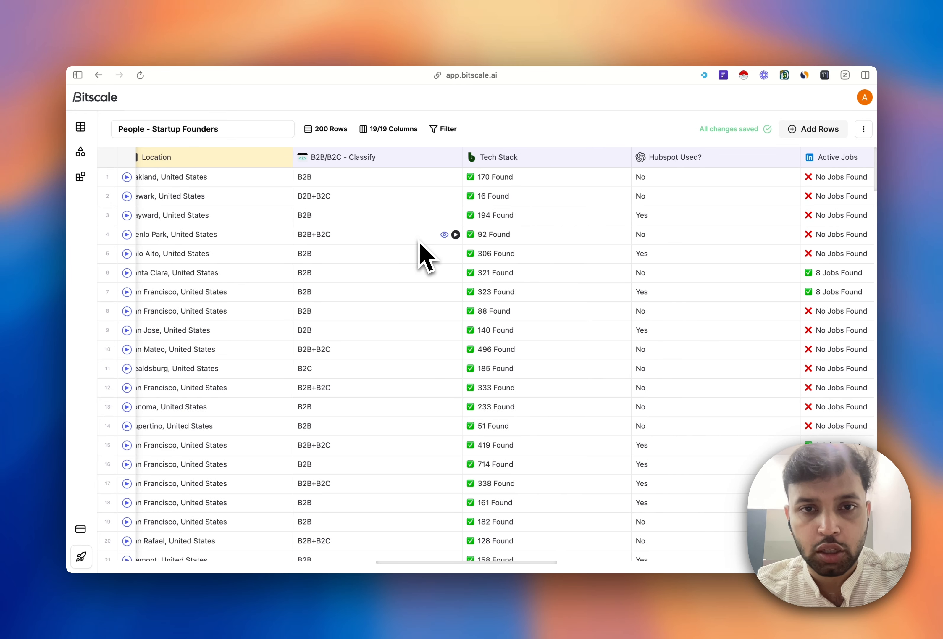
pyautogui.hscroll(4, 427, 257)
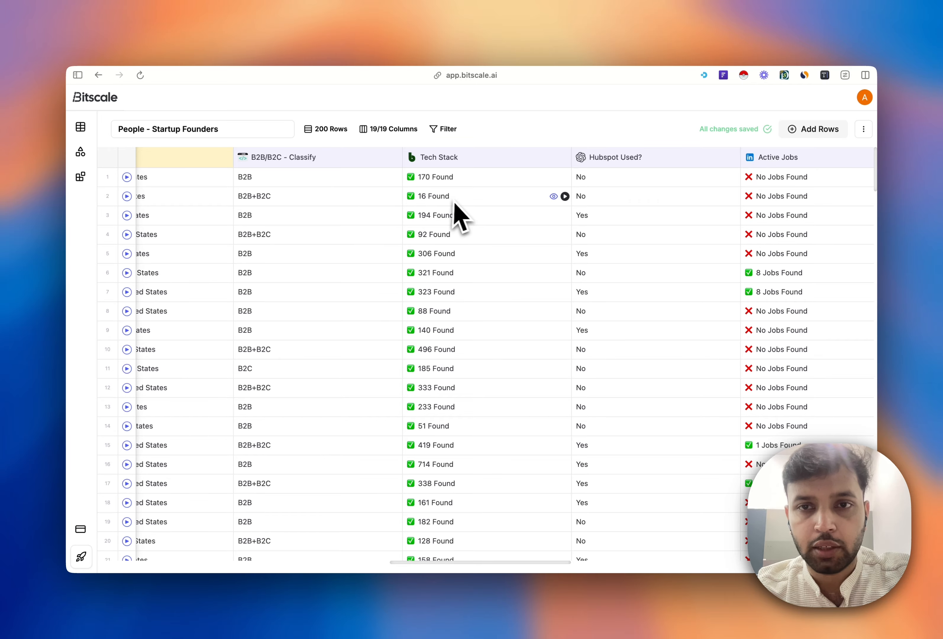
pyautogui.hscroll(12, 455, 203)
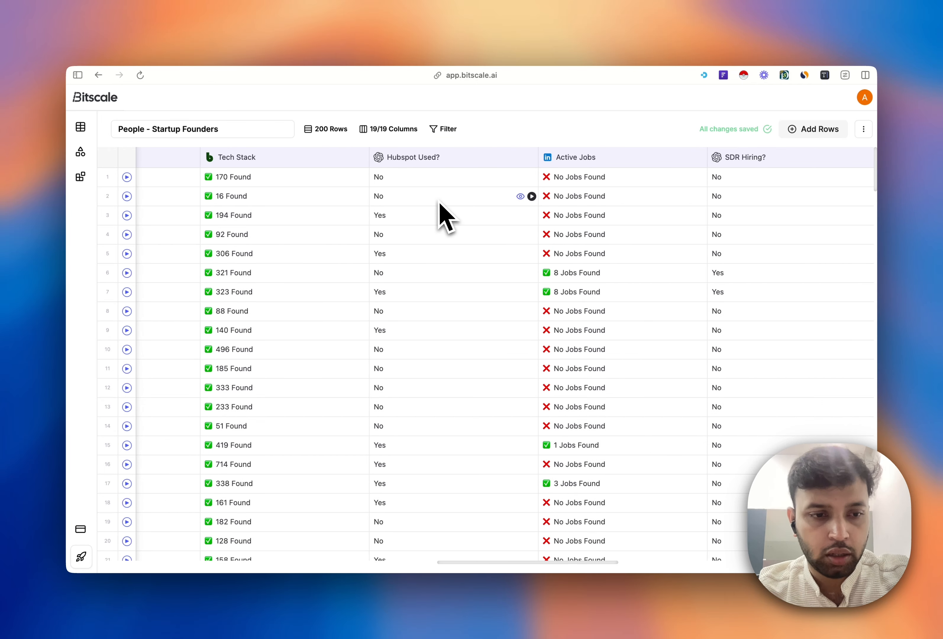
pyautogui.hscroll(11, 438, 217)
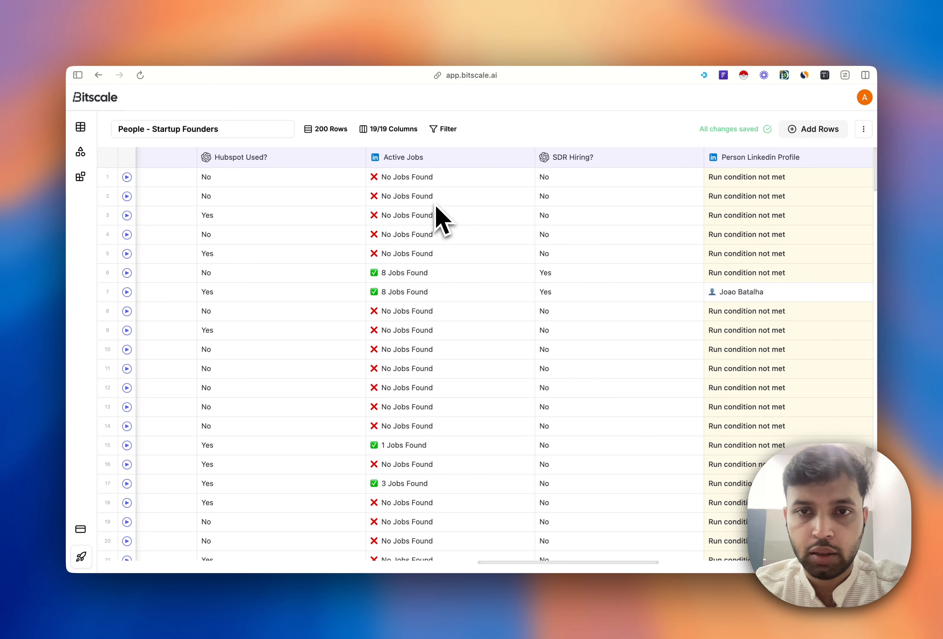
pyautogui.hscroll(5, 584, 206)
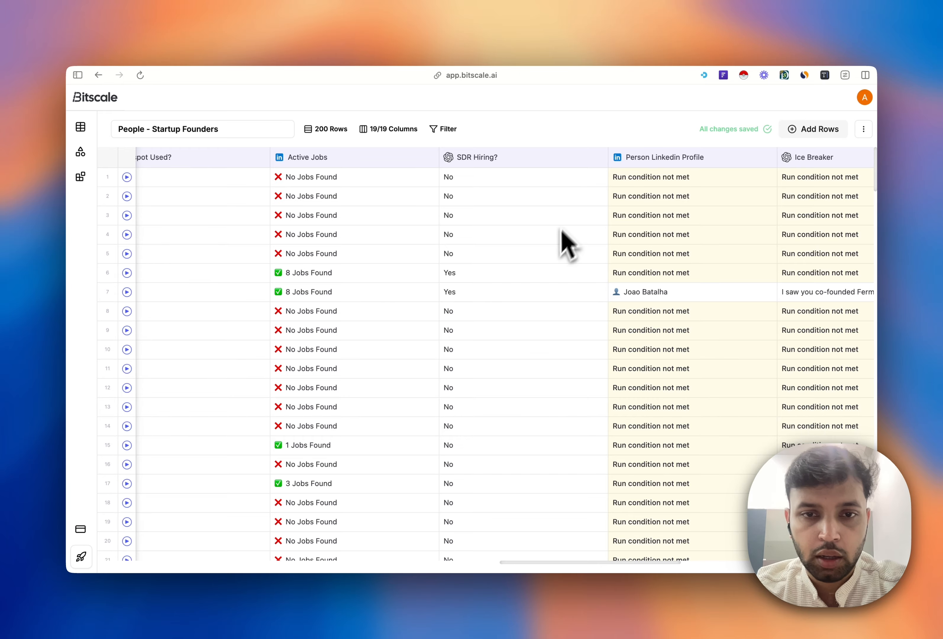
pyautogui.scroll(-10, 531, 301)
pyautogui.scroll(9, 532, 290)
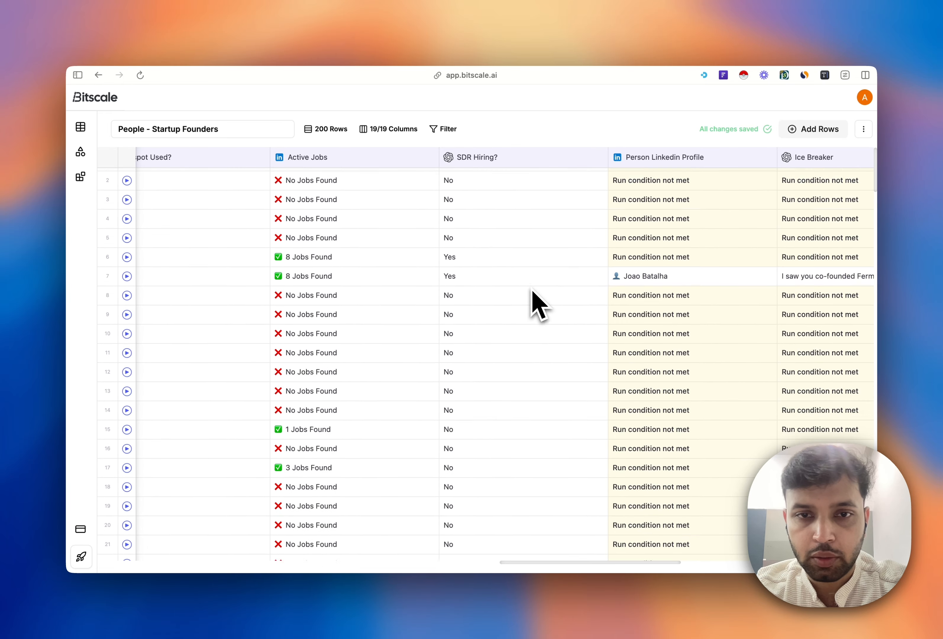
pyautogui.scroll(1, 539, 306)
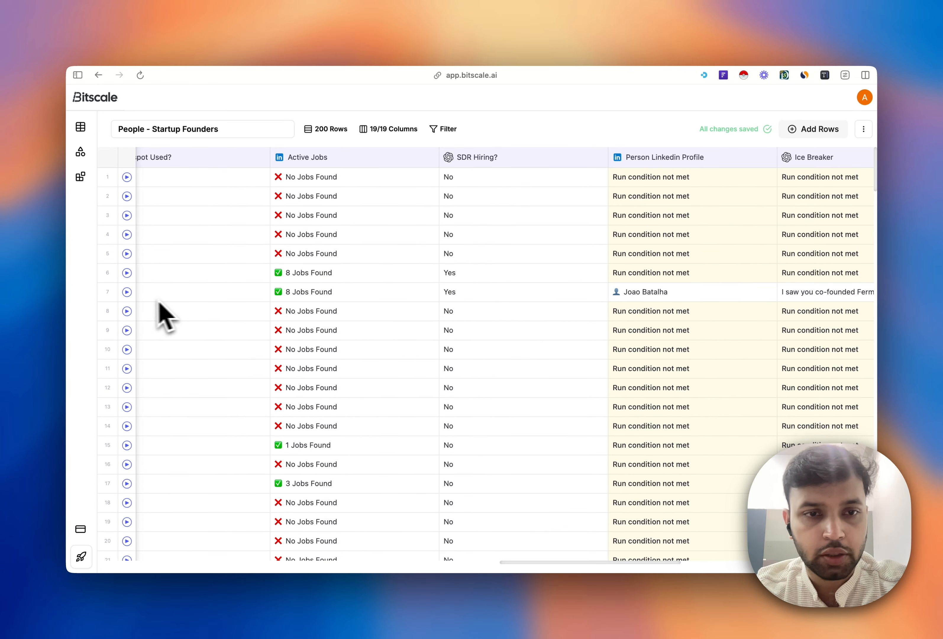
# Step: Examine row 7's Person Linkedin Profile and Ice Breaker results, and review the Email Template column's formula without changing it
pyautogui.hscroll(3, 581, 307)
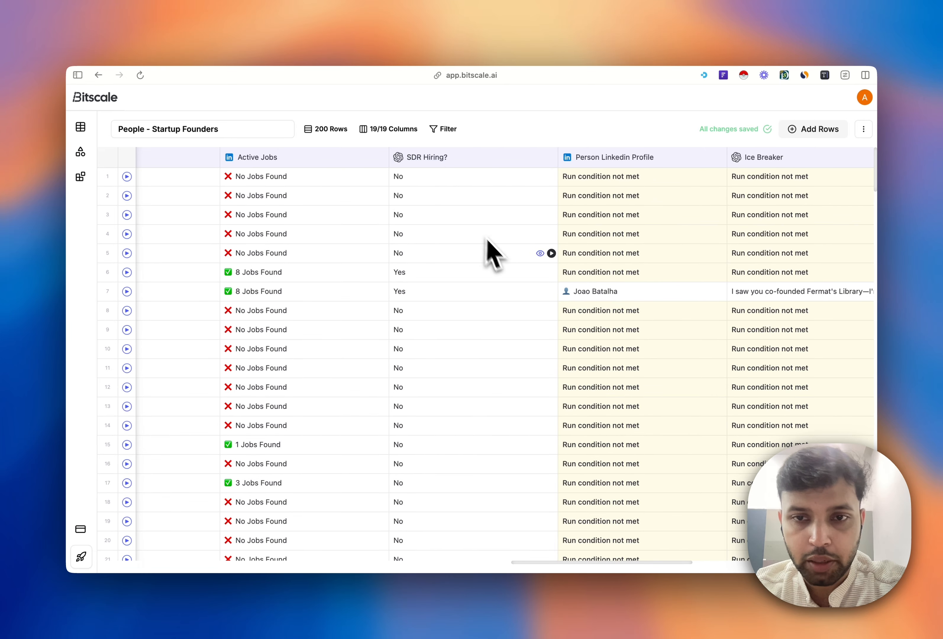
pyautogui.hscroll(7, 608, 316)
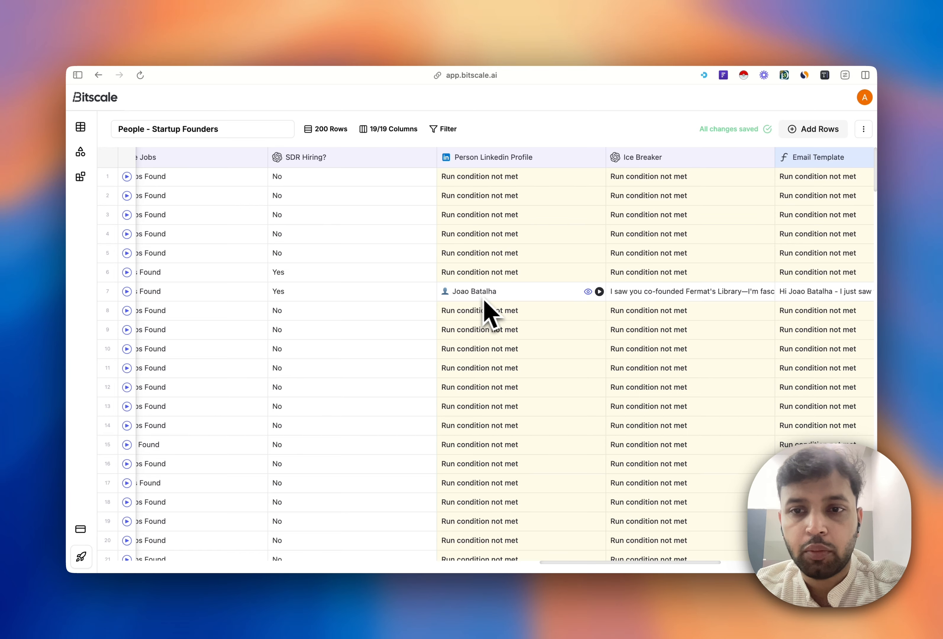
pyautogui.hscroll(7, 487, 314)
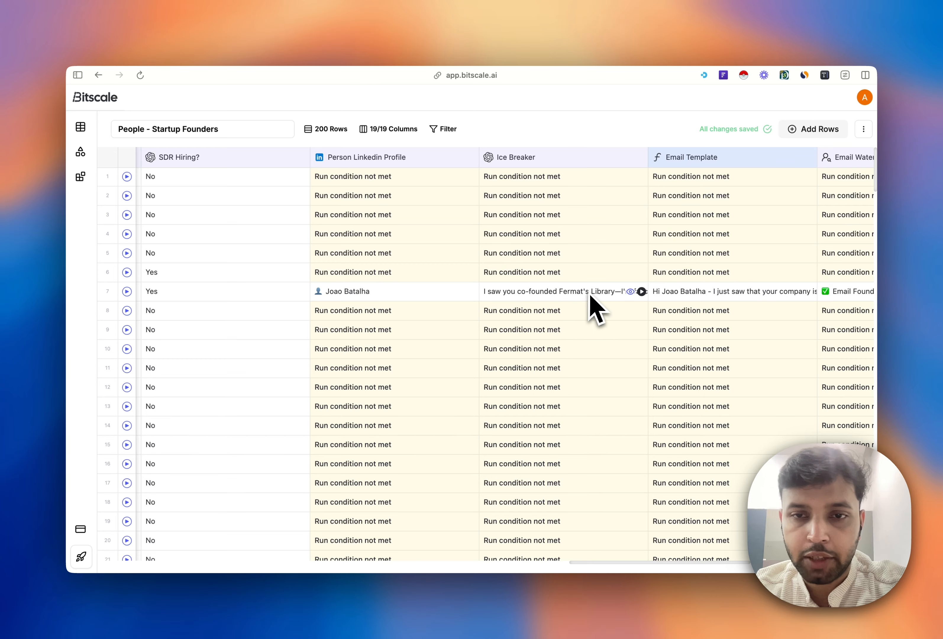
pyautogui.hscroll(8, 594, 300)
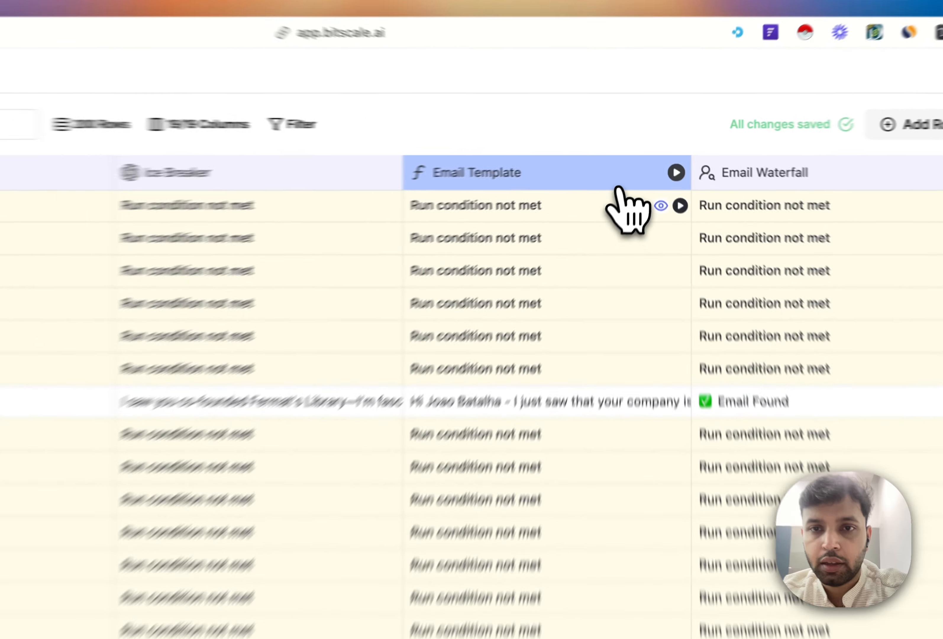
pyautogui.click(626, 158)
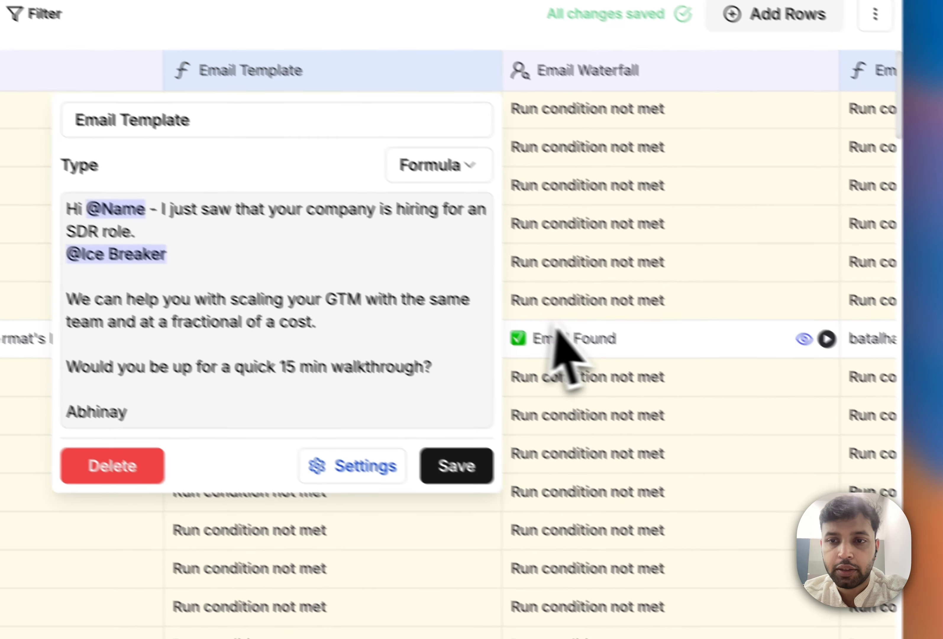
pyautogui.click(832, 435)
# Step: Examine row 7's Email result and its Push to instantly response details, and close the details
pyautogui.hscroll(15, 611, 363)
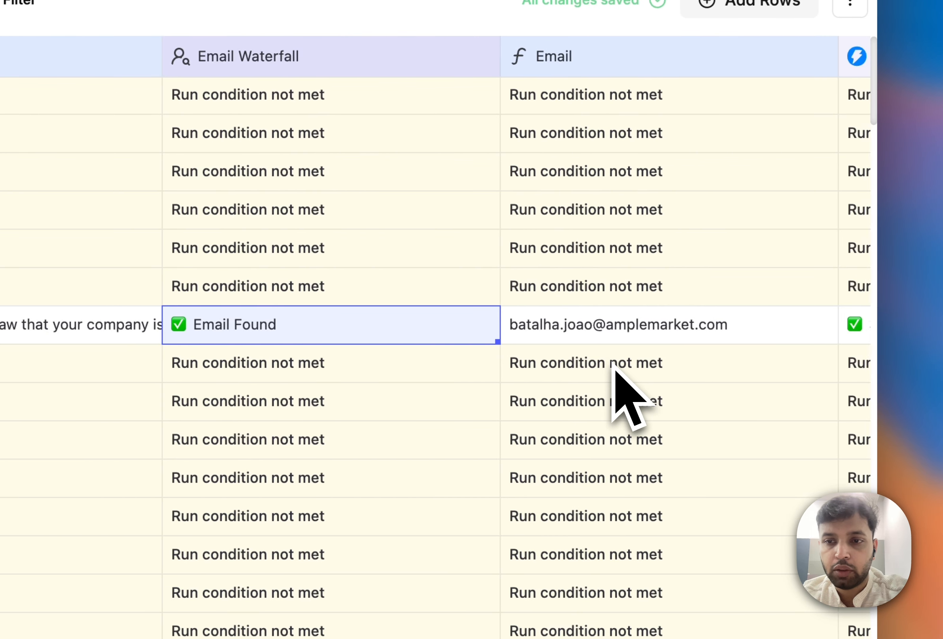
pyautogui.hscroll(2, 576, 326)
pyautogui.moveTo(564, 337)
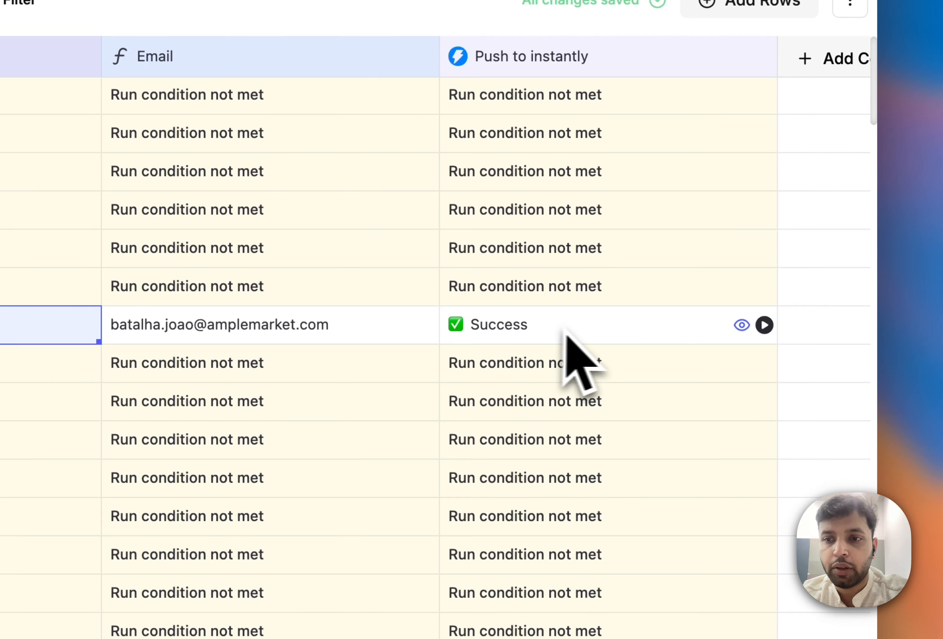
pyautogui.click(742, 327)
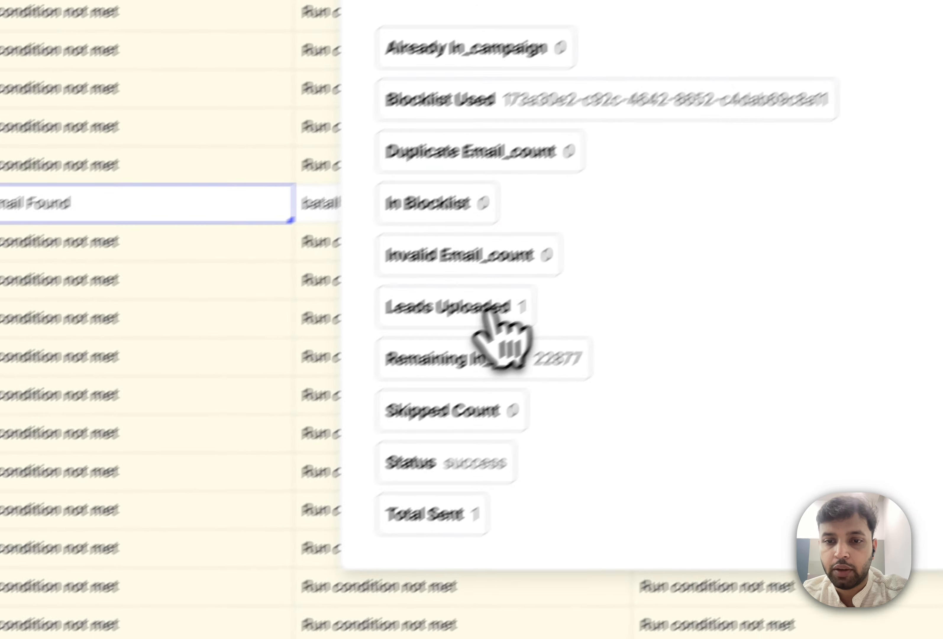
pyautogui.click(251, 294)
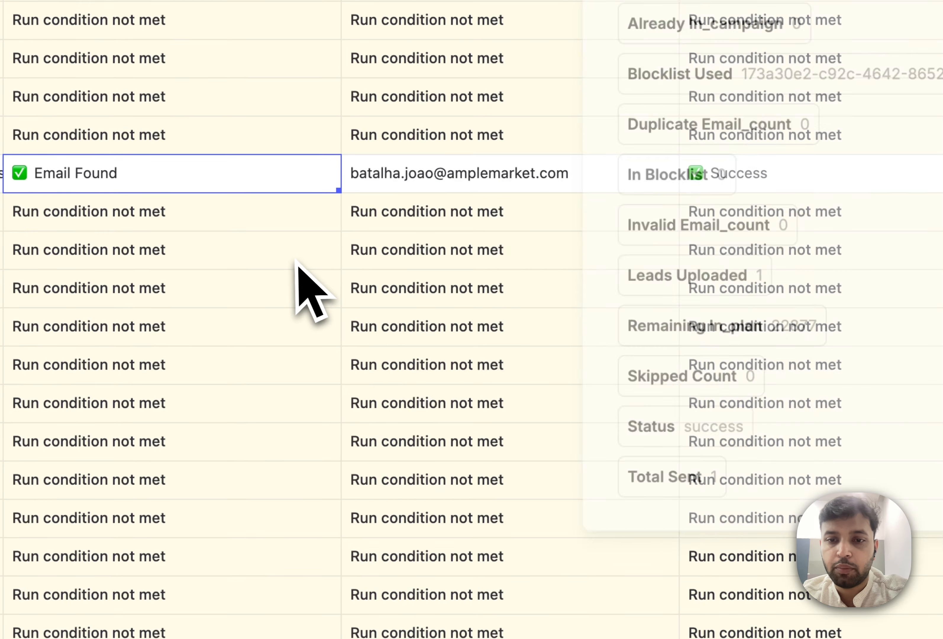